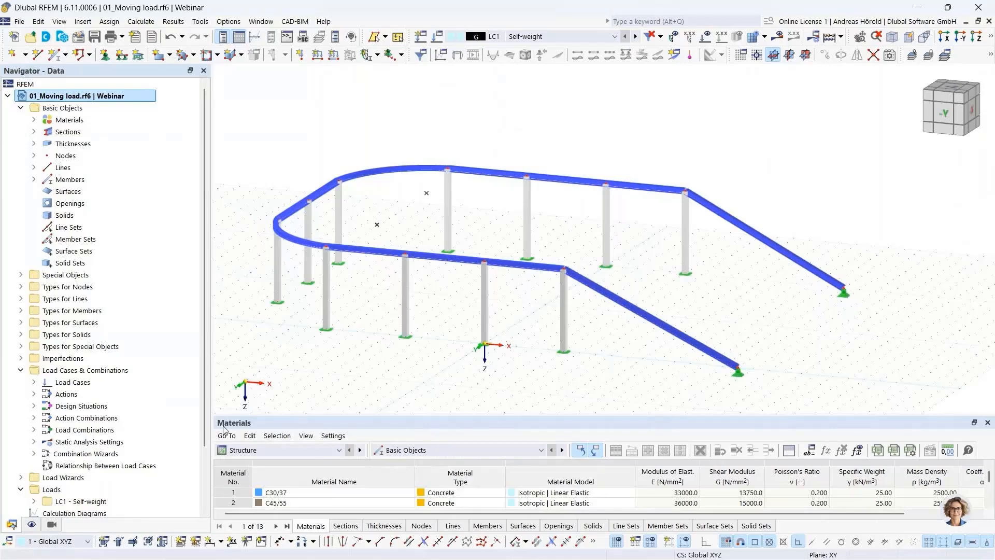
# - Limit the model's visibility to the members made of material 3 - S235JR
pyautogui.click(53, 526)
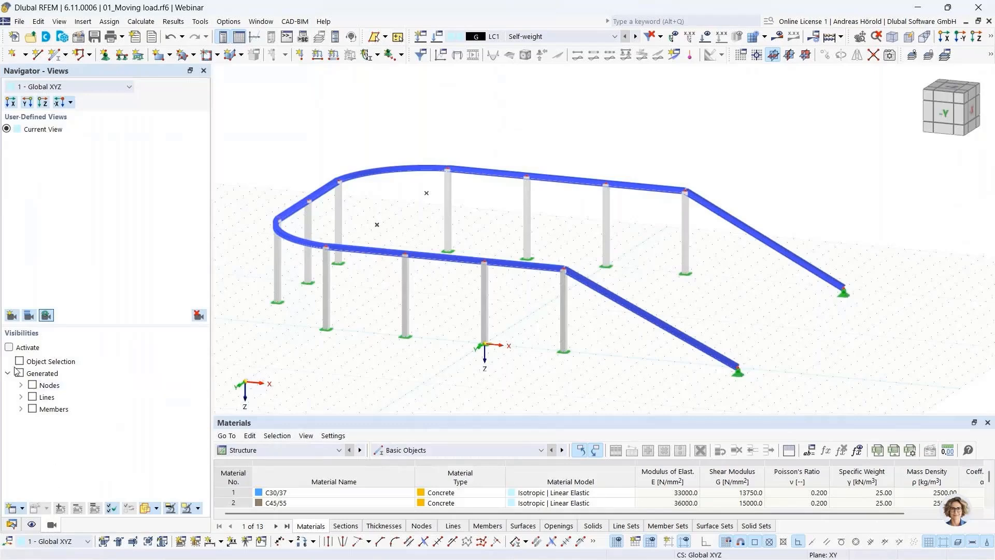
pyautogui.click(21, 409)
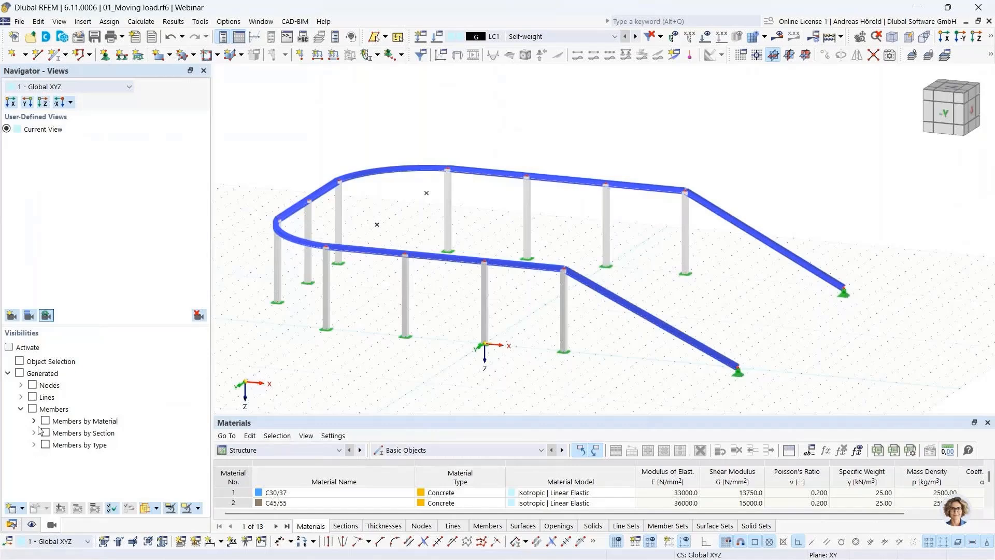
pyautogui.click(34, 420)
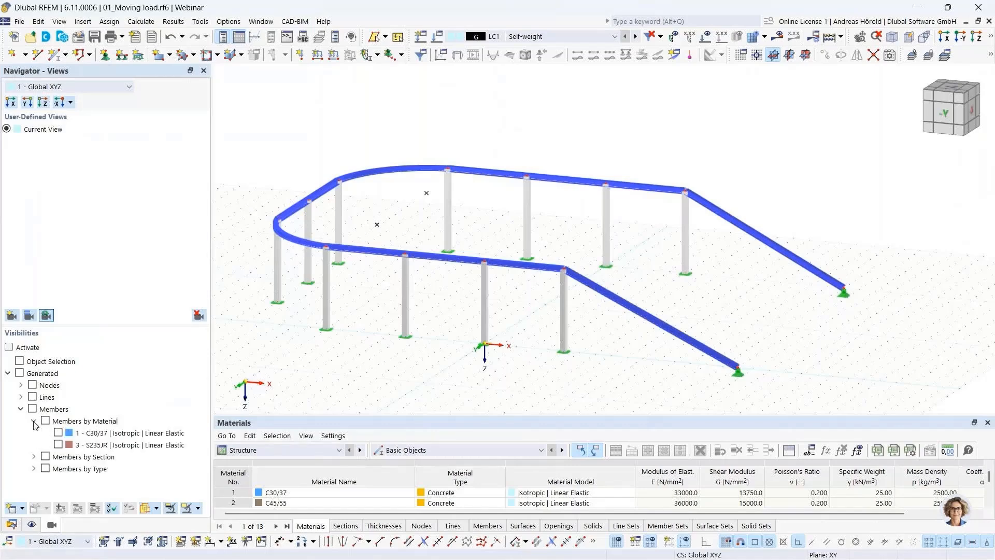
pyautogui.click(59, 445)
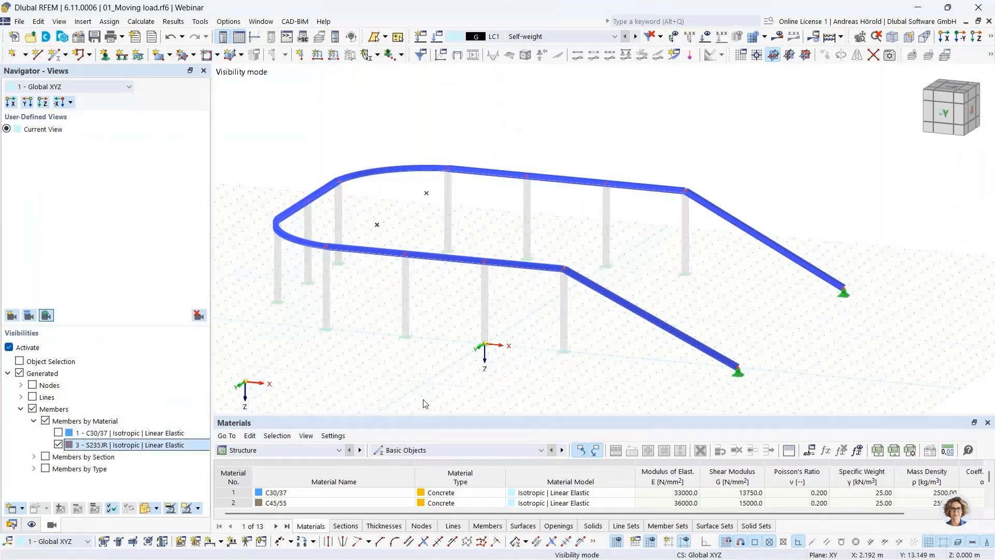
# - Select all the visible steel rail members and create a member set from them
pyautogui.keyDown('ctrl'); pyautogui.moveTo(453, 396); pyautogui.dragTo(490, 377, button='middle'); pyautogui.keyUp('ctrl')
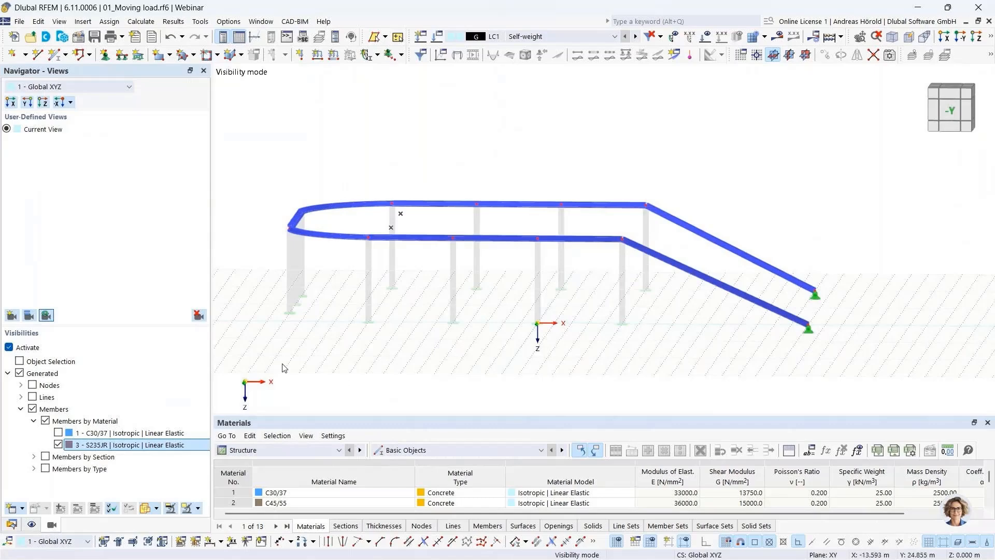
pyautogui.moveTo(263, 371); pyautogui.dragTo(883, 161)
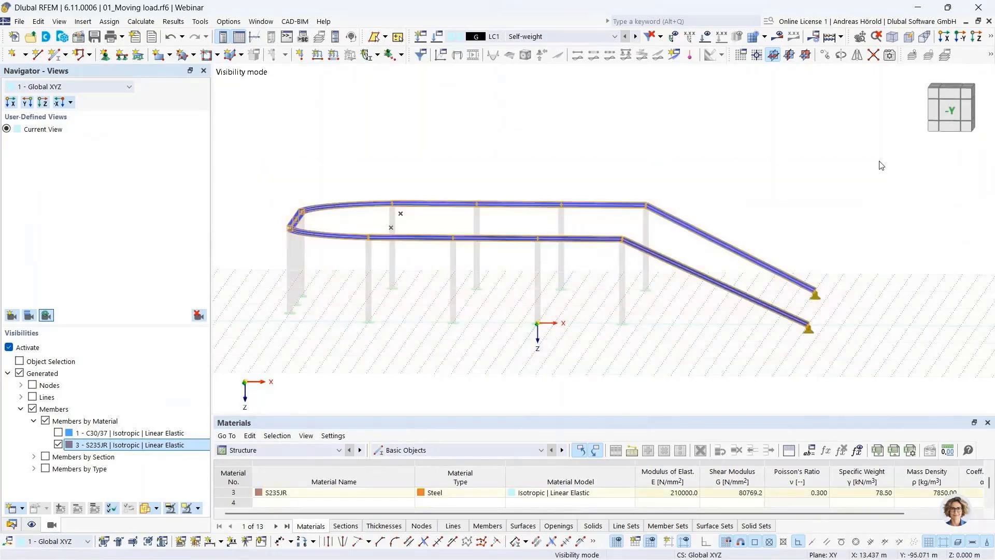
pyautogui.rightClick(606, 209)
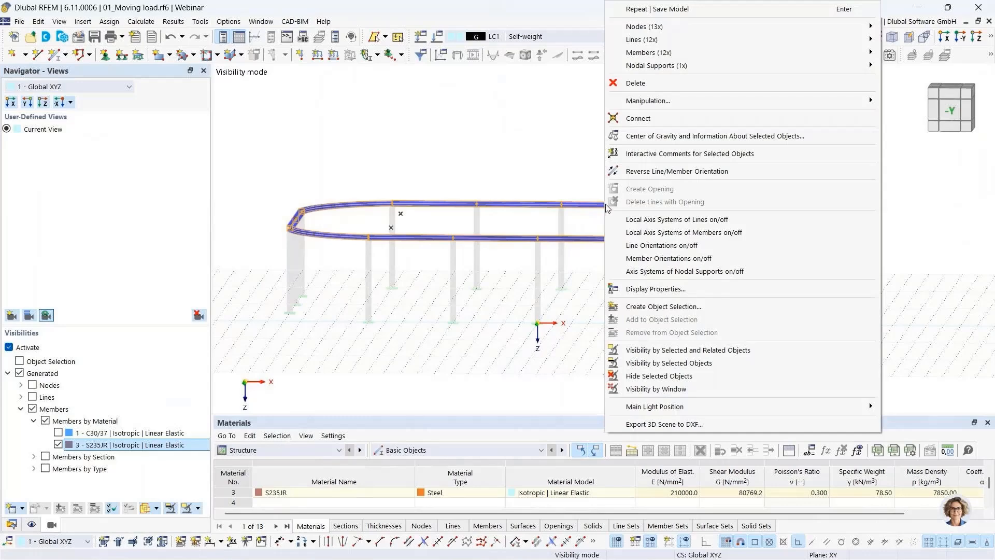
pyautogui.moveTo(668, 51)
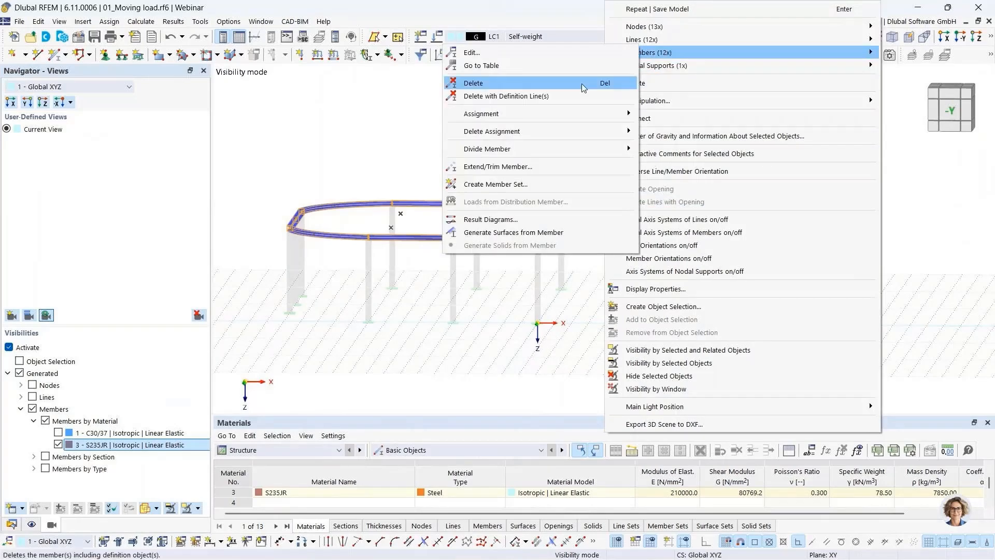
pyautogui.click(525, 184)
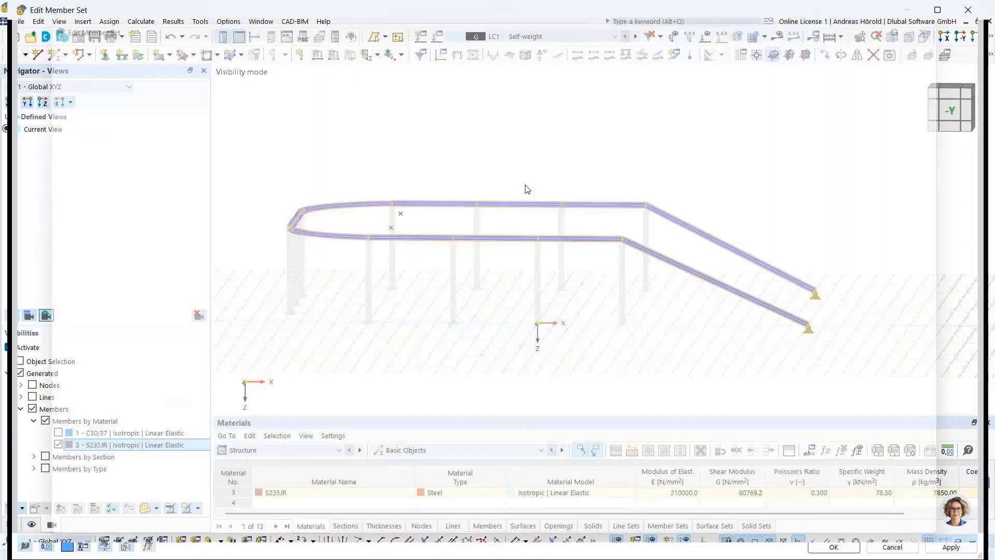
pyautogui.click(831, 547)
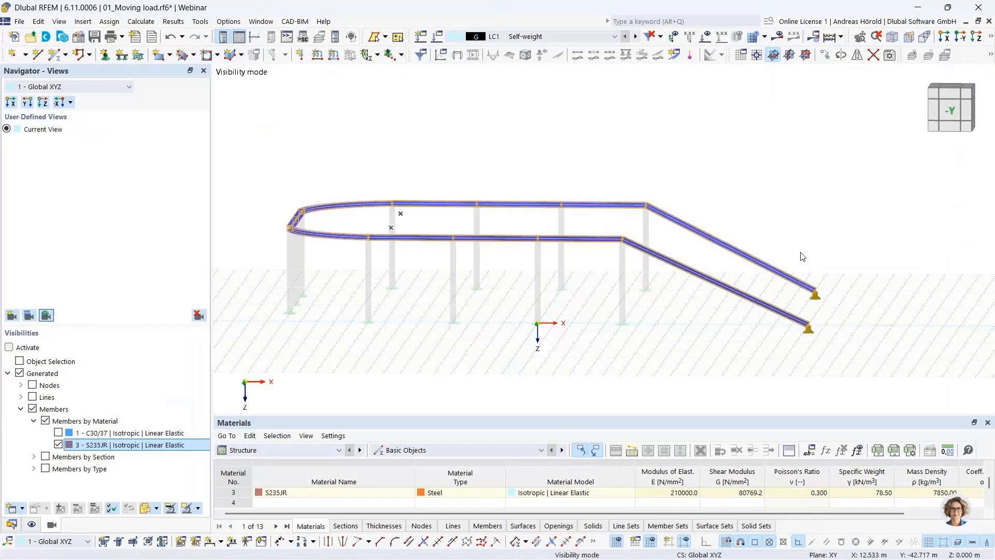
# - Display the model as a wireframe
pyautogui.keyDown('ctrl'); pyautogui.moveTo(788, 283); pyautogui.dragTo(725, 264, button='middle'); pyautogui.keyUp('ctrl')
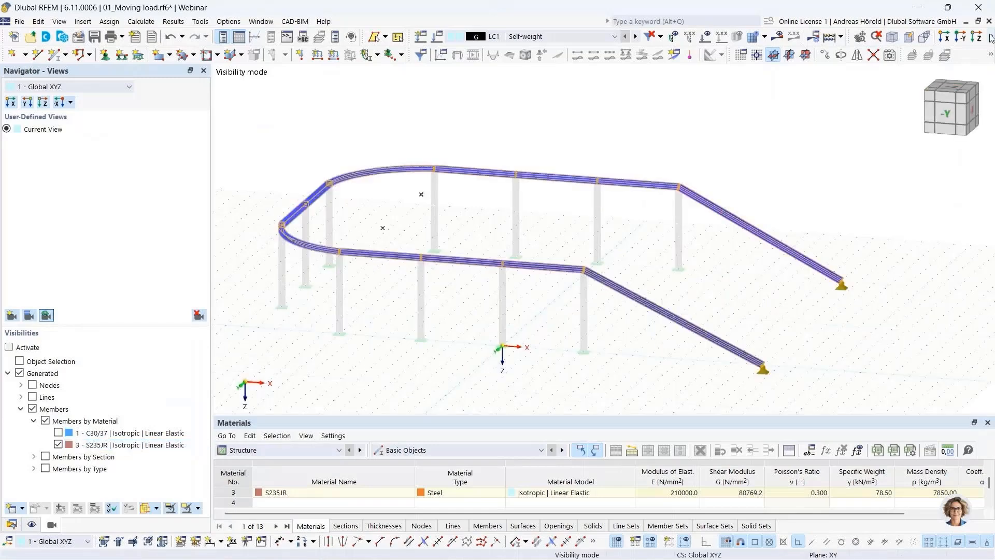
pyautogui.click(990, 54)
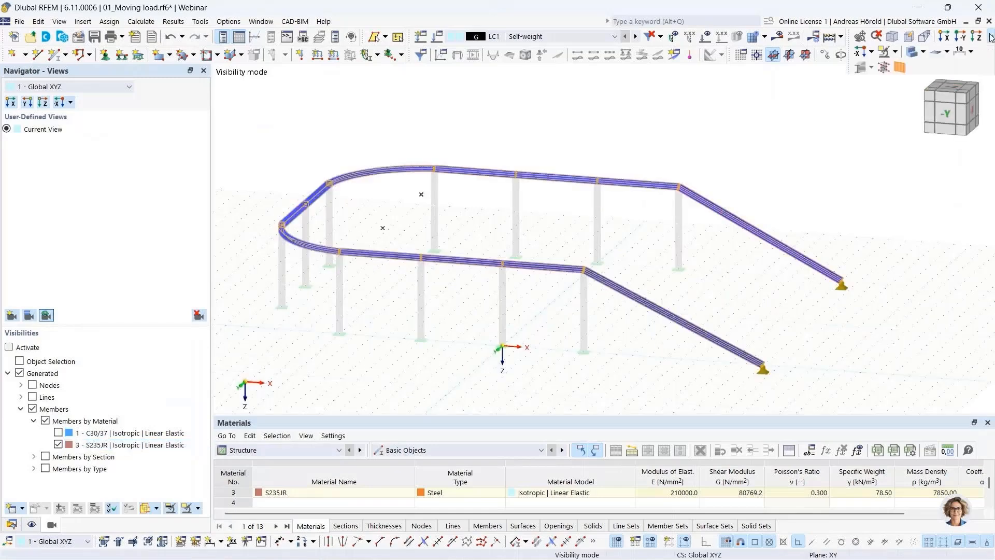
pyautogui.click(923, 52)
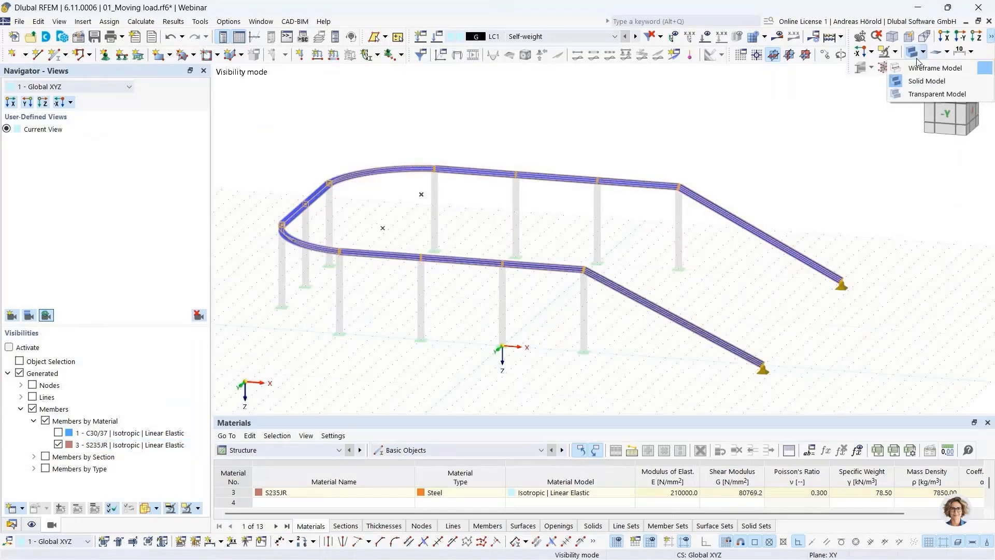
pyautogui.click(890, 69)
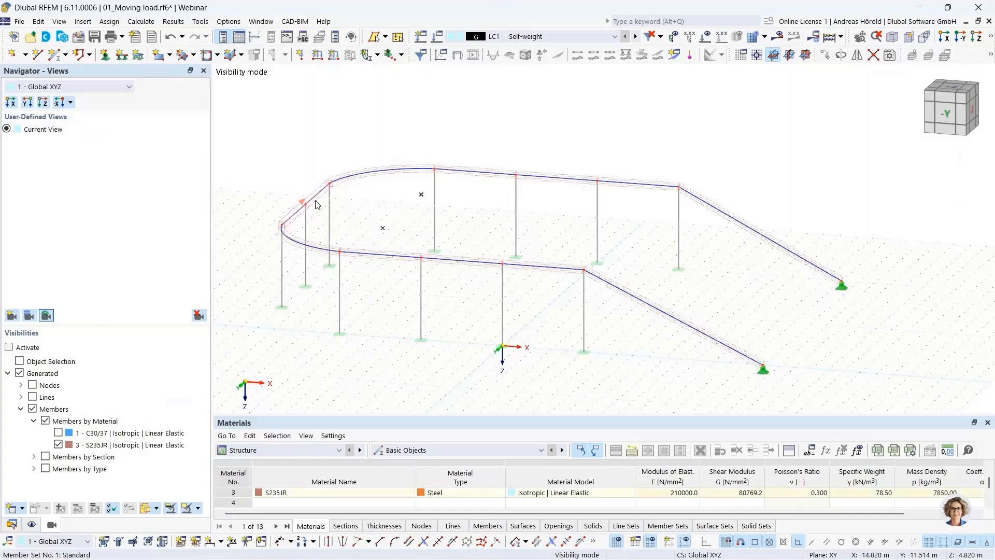
# - Reverse the orientation of the rail's member set and reverse it back again
pyautogui.rightClick(316, 202)
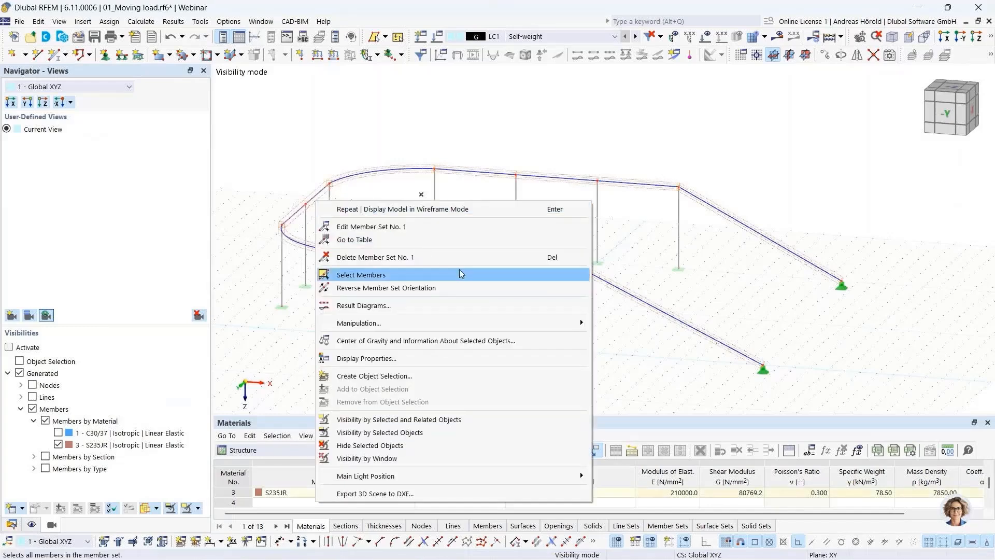
pyautogui.click(393, 289)
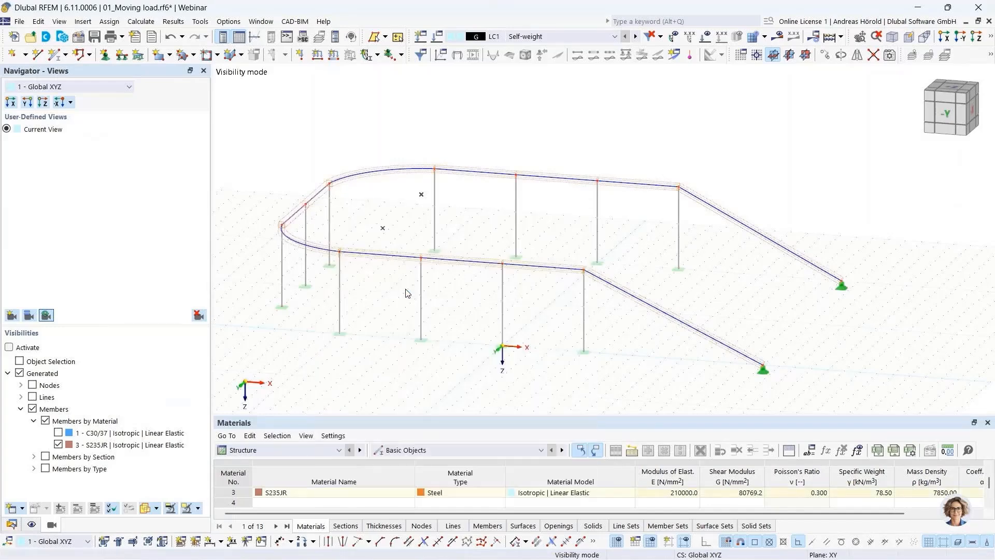
pyautogui.rightClick(314, 208)
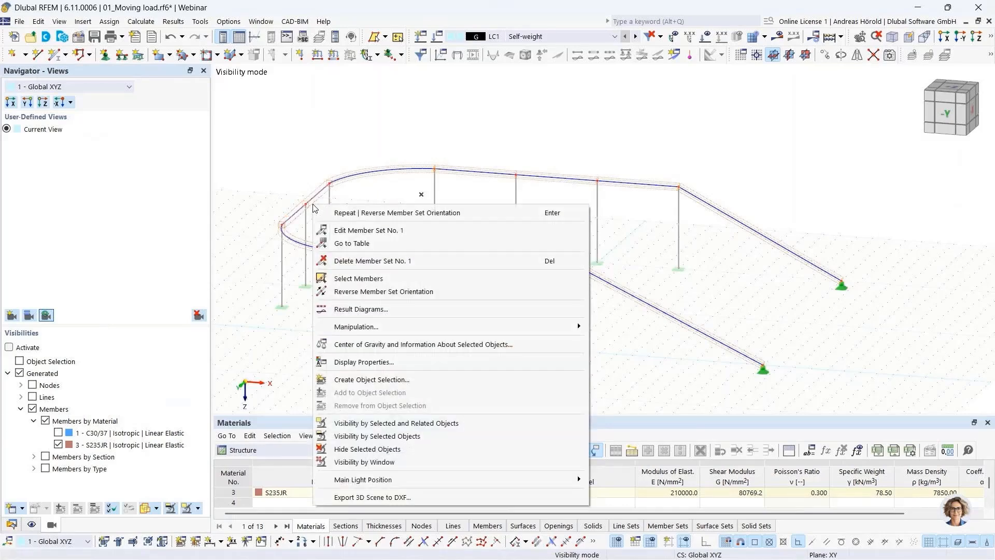
pyautogui.click(422, 292)
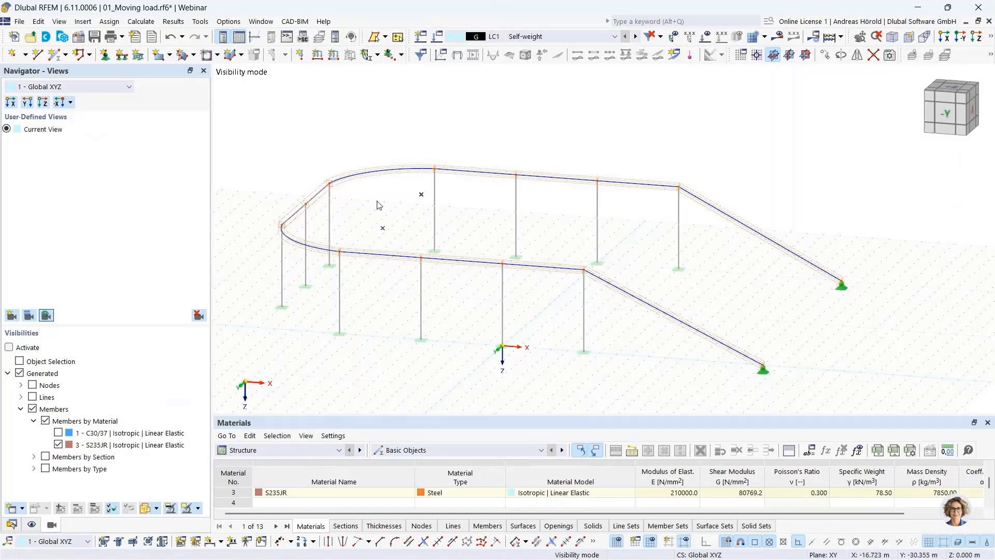
# - Create a new moving load wizard entry that generates the loads on members
pyautogui.click(83, 22)
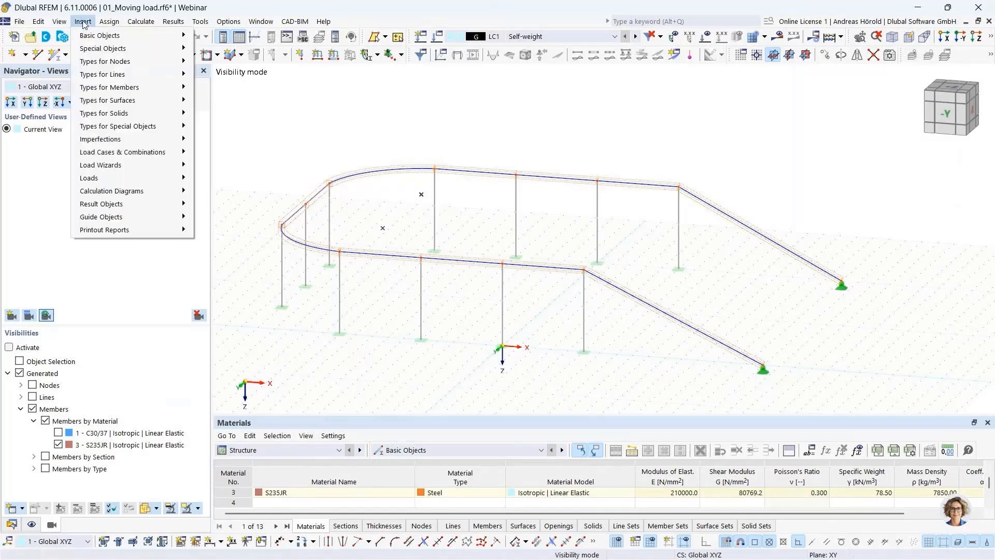
pyautogui.moveTo(129, 170)
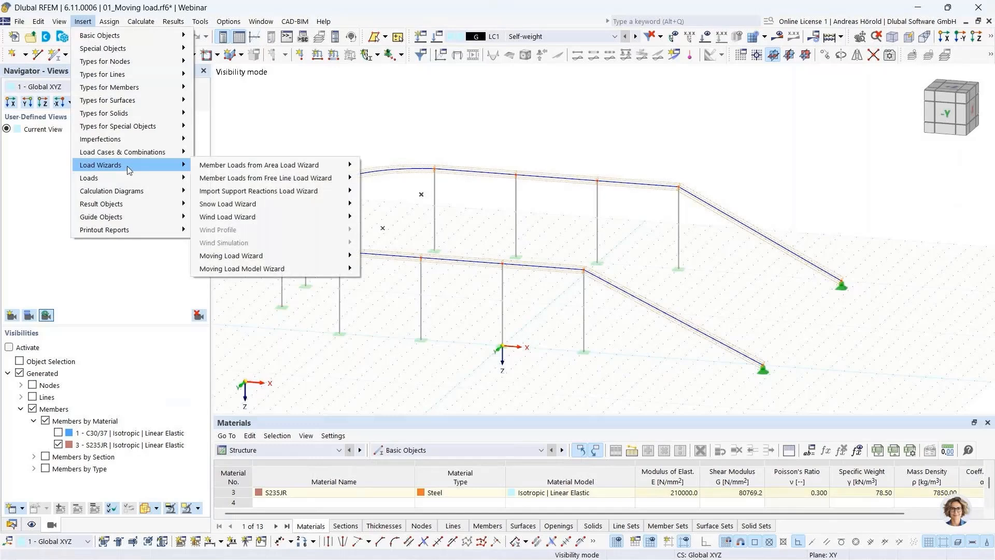
pyautogui.moveTo(311, 256)
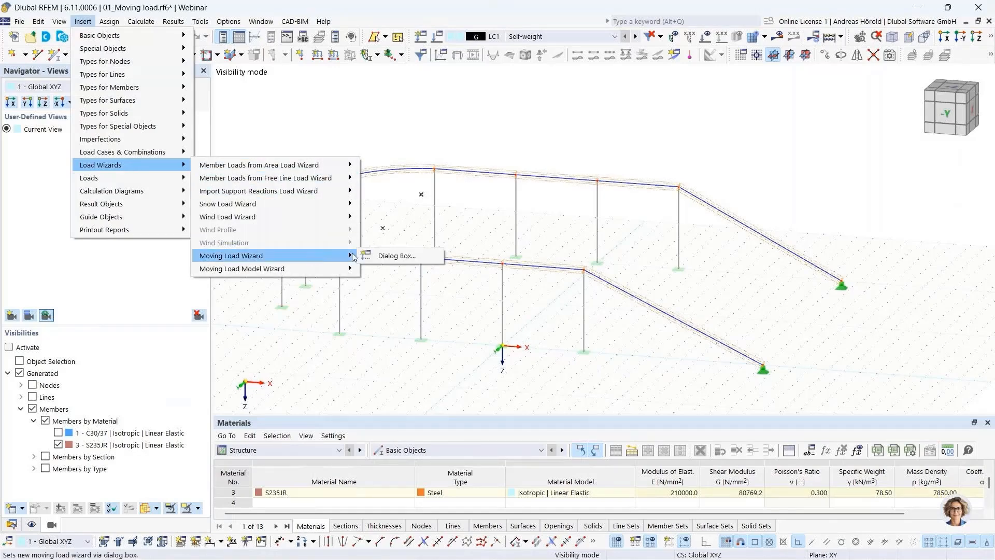
pyautogui.click(402, 255)
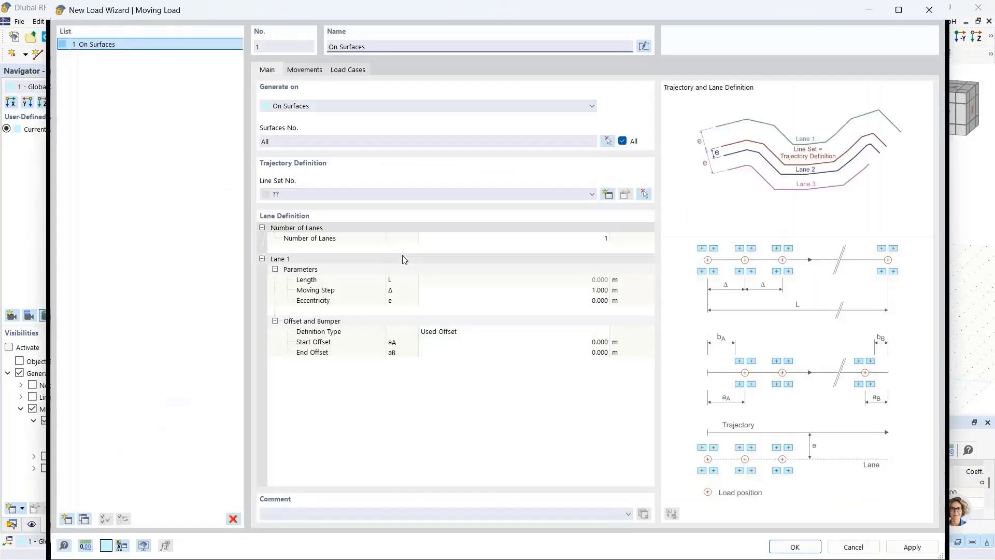
pyautogui.click(423, 107)
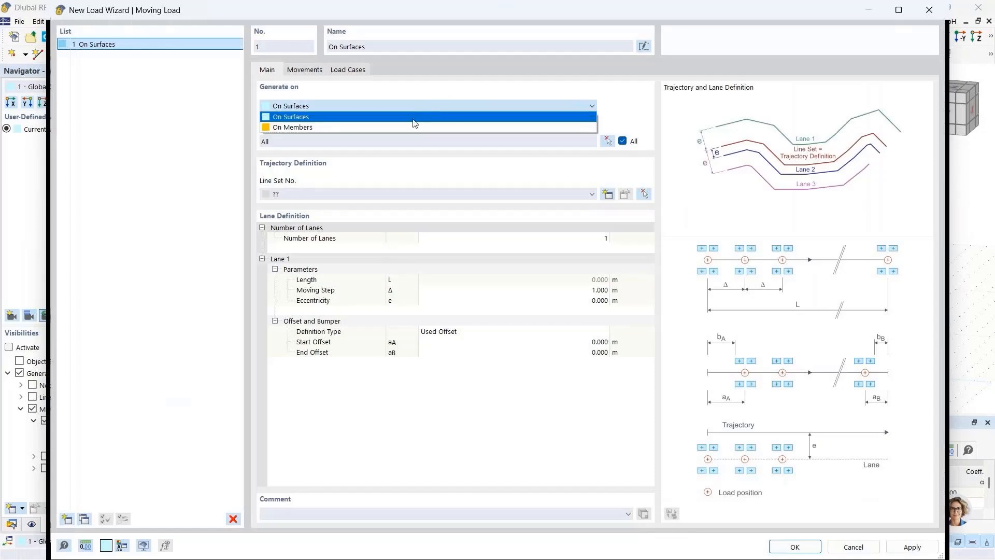
pyautogui.click(414, 129)
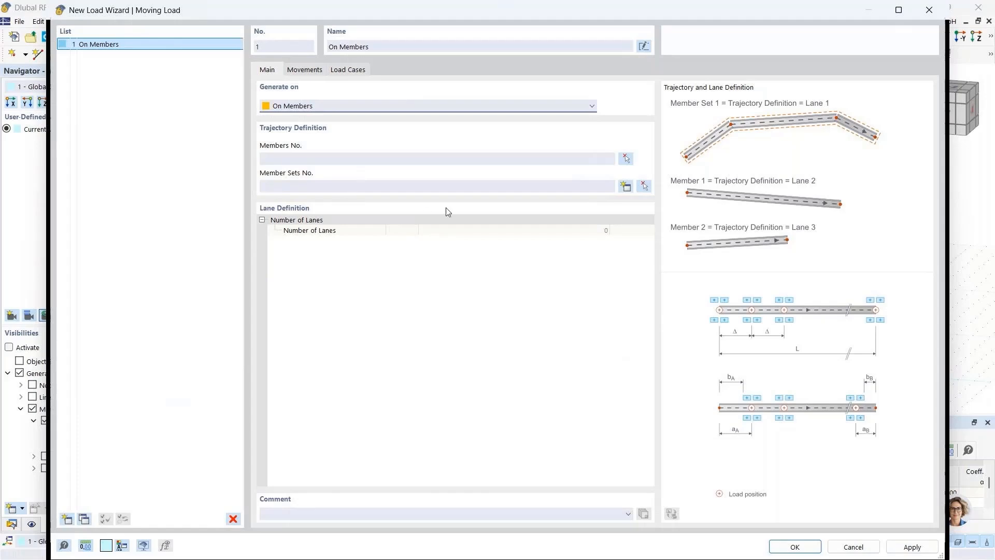
# - Assign member set 1 as the moving load's trajectory and set Lane 1's start offset to -1 m
pyautogui.click(644, 186)
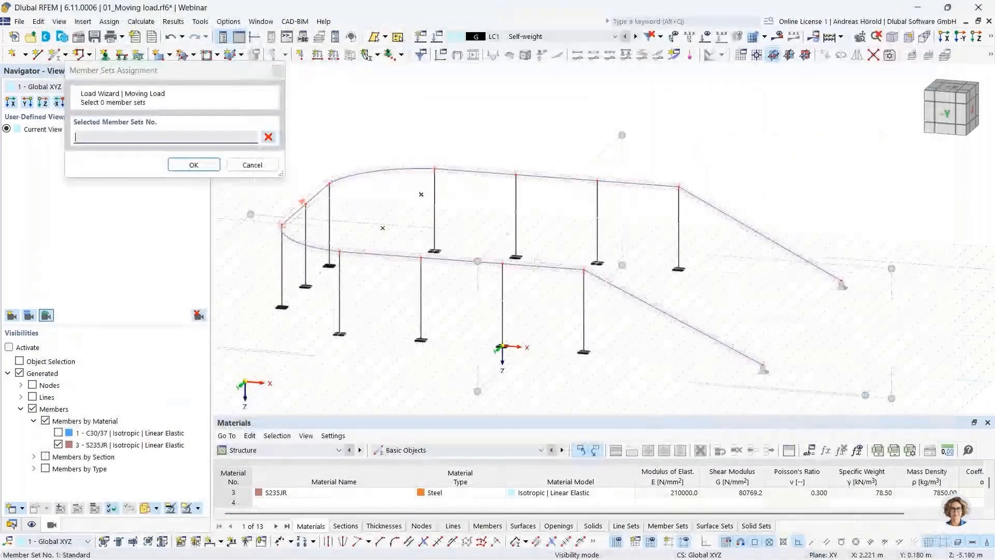
pyautogui.click(194, 164)
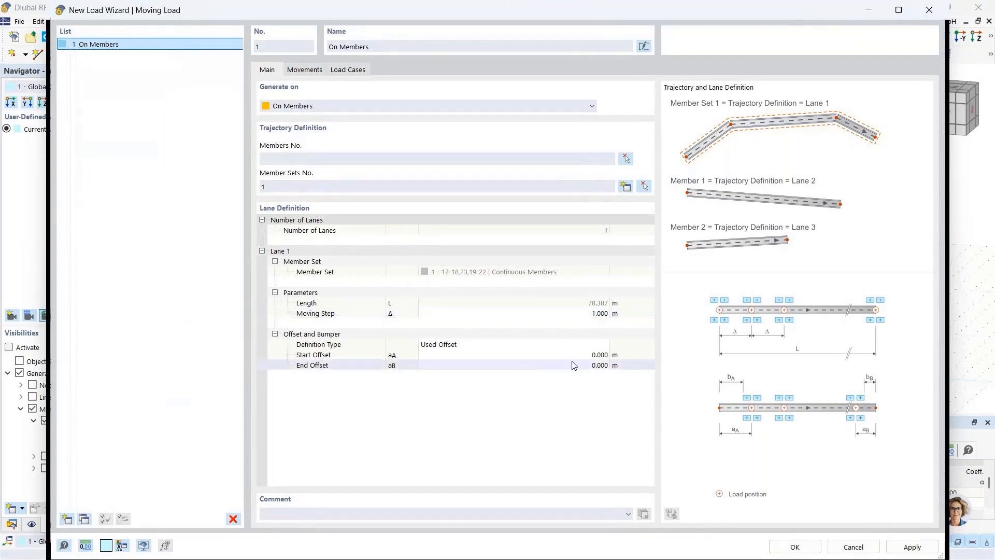
pyautogui.click(599, 358)
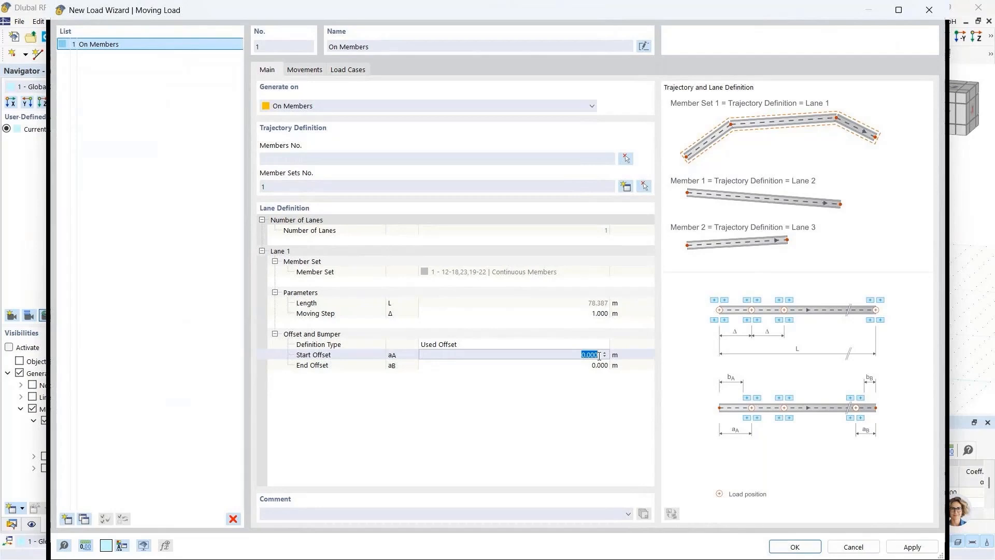
pyautogui.write('-1')
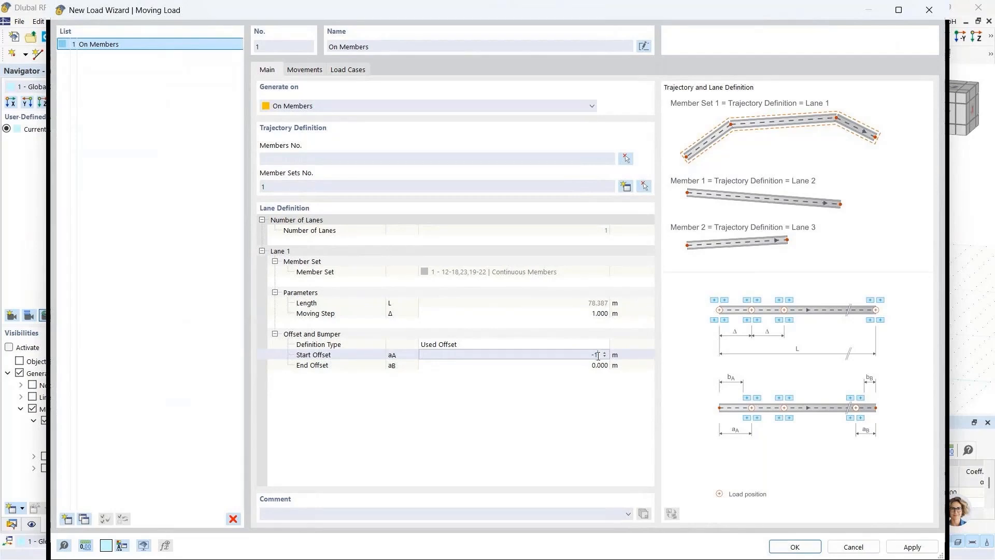
pyautogui.click(577, 394)
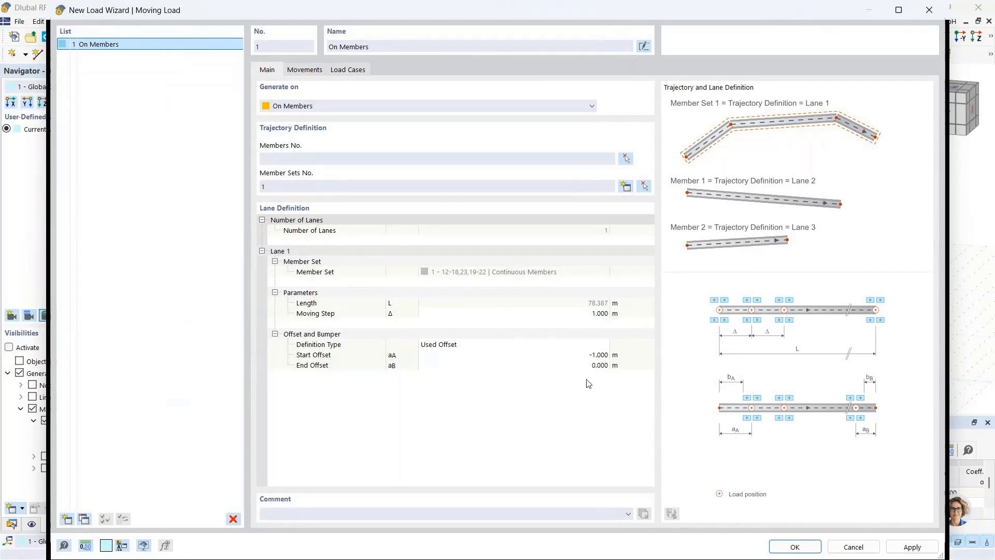
# - Assign Lane 1 as the lane definition of the first set of movements
pyautogui.click(307, 70)
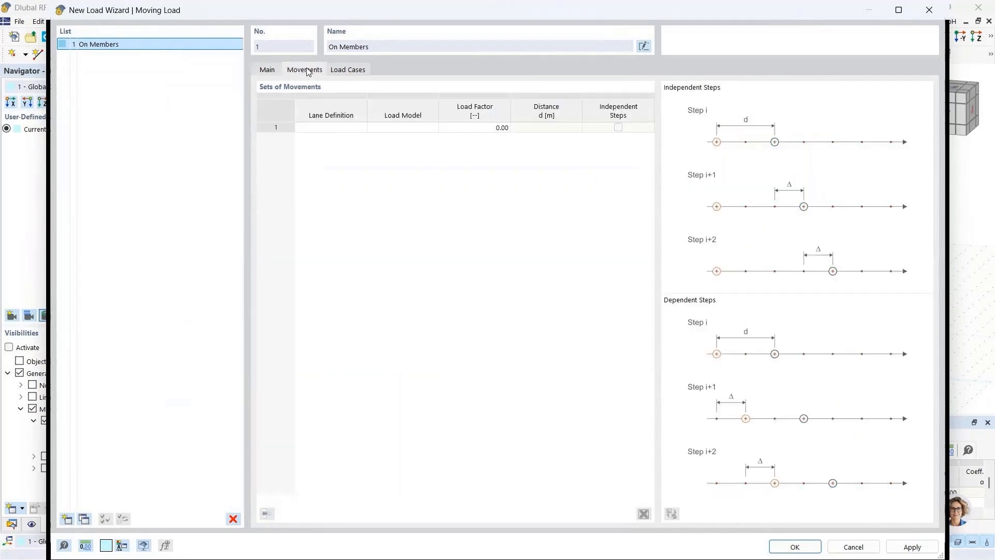
pyautogui.click(340, 129)
pyautogui.click(362, 128)
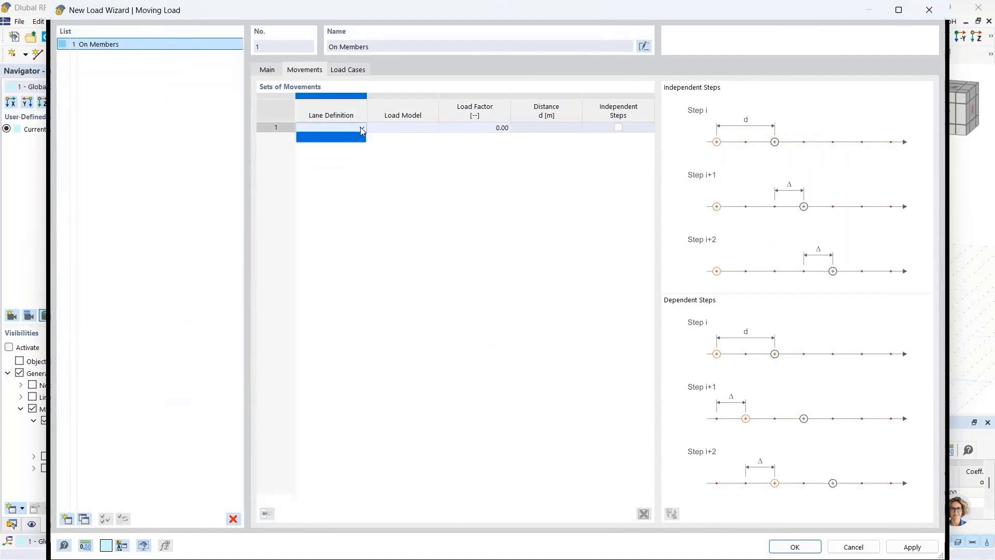
pyautogui.click(348, 138)
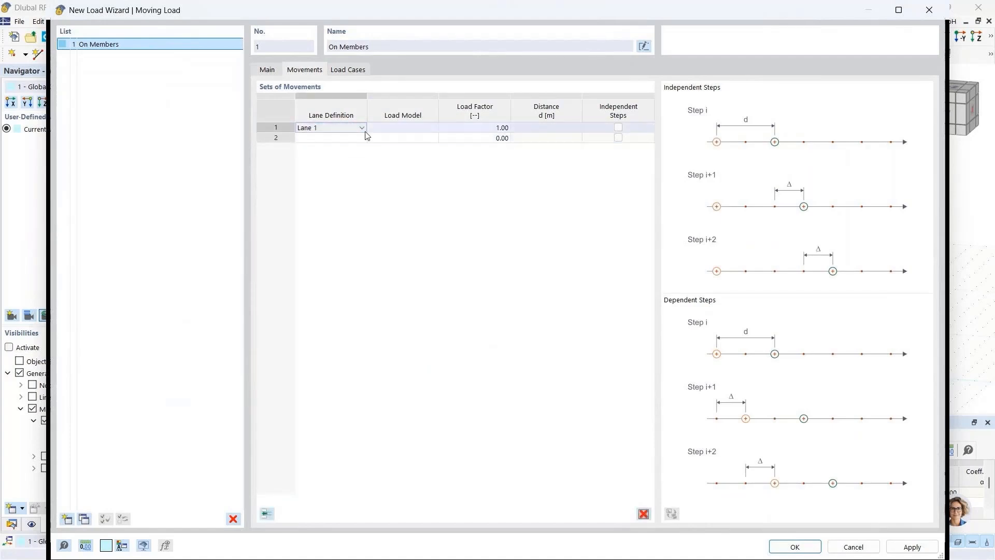
# - Create a new load model on members for Lane 1's set of movements and give it 2 load components
pyautogui.click(407, 128)
pyautogui.click(433, 128)
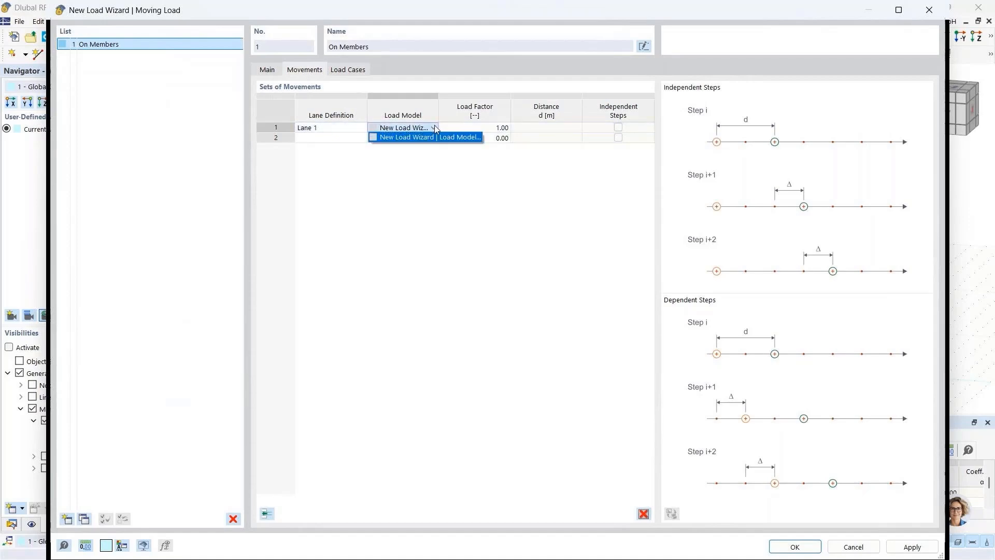
pyautogui.click(465, 138)
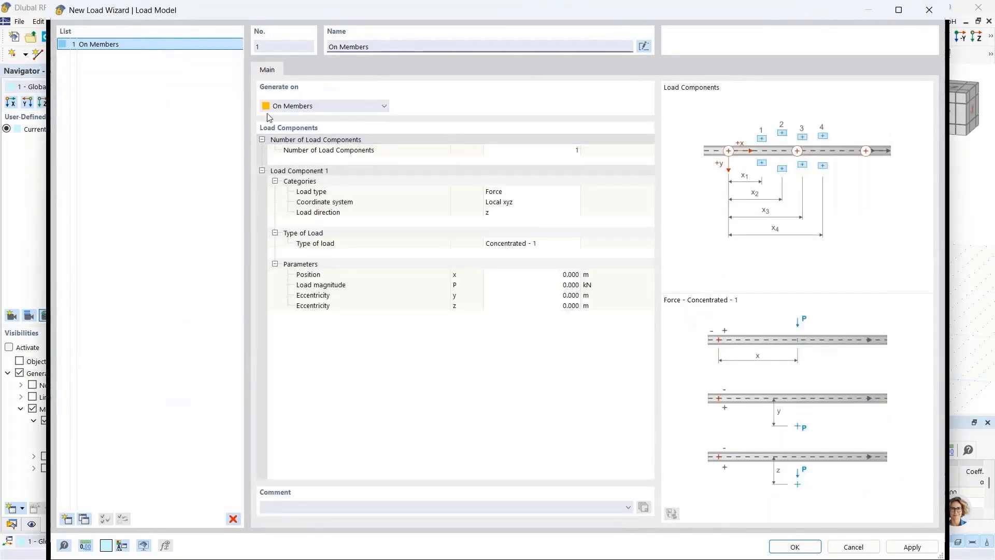
pyautogui.click(575, 153)
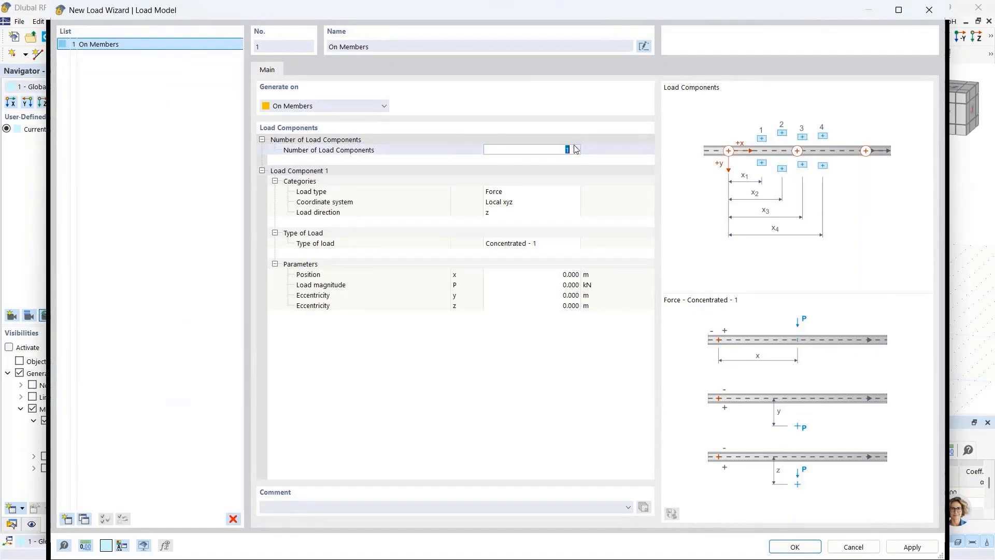
pyautogui.click(578, 148)
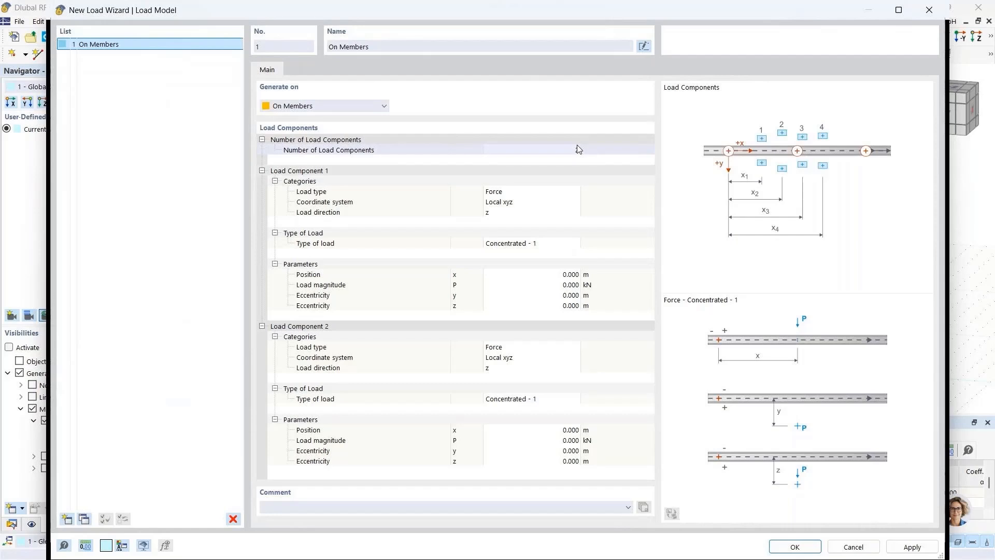
# - Keep Force as load component 1's load type and set its coordinate system to 1 - Global XYZ
pyautogui.click(522, 193)
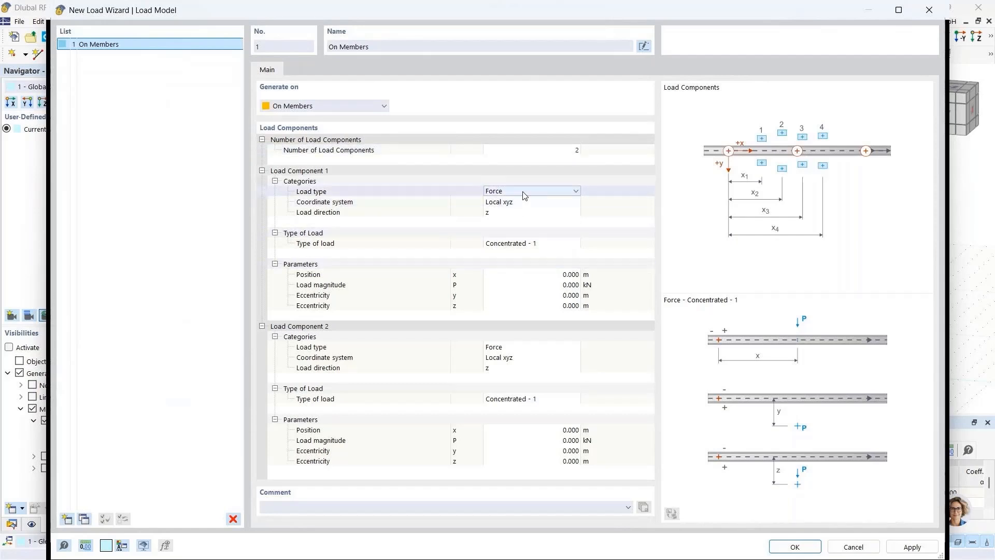
pyautogui.click(523, 192)
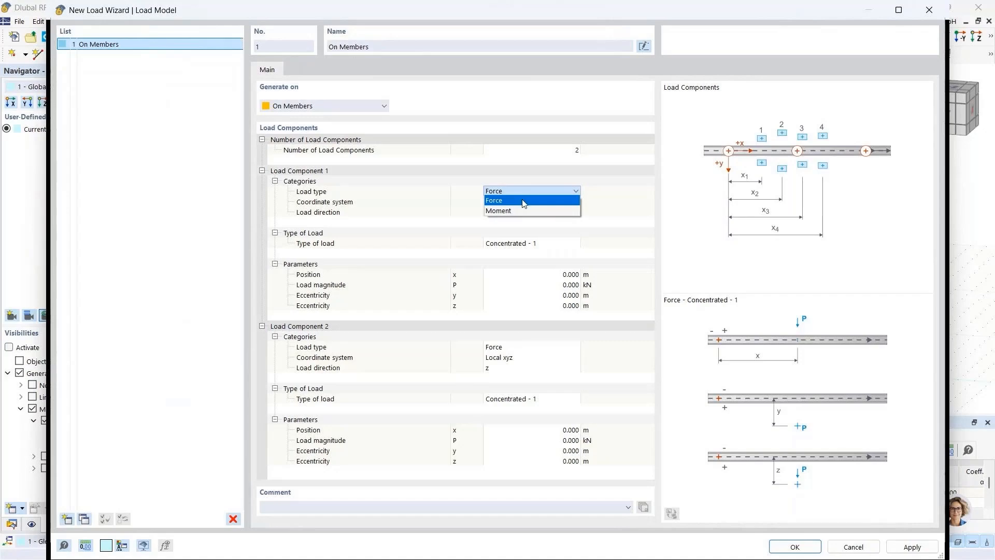
pyautogui.click(523, 202)
pyautogui.click(524, 202)
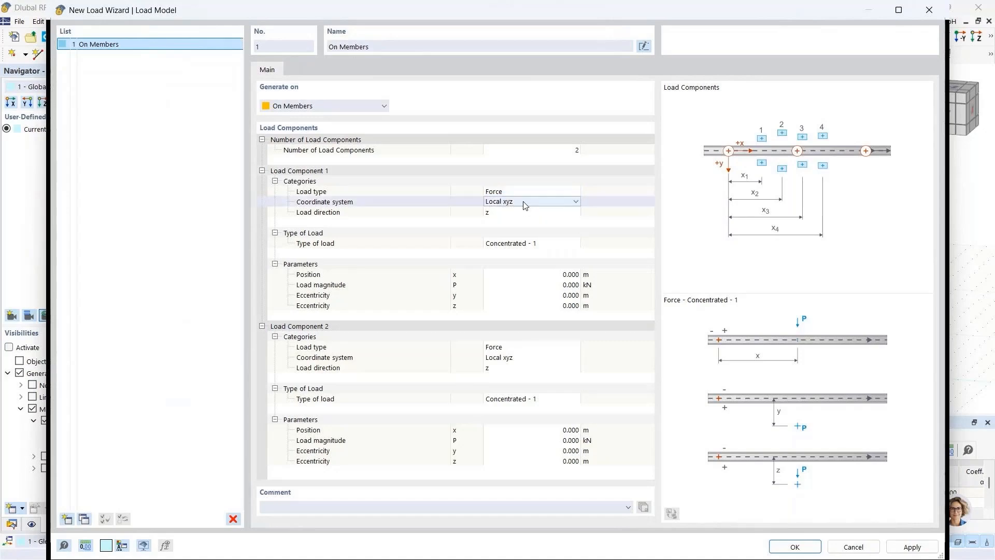
pyautogui.click(523, 201)
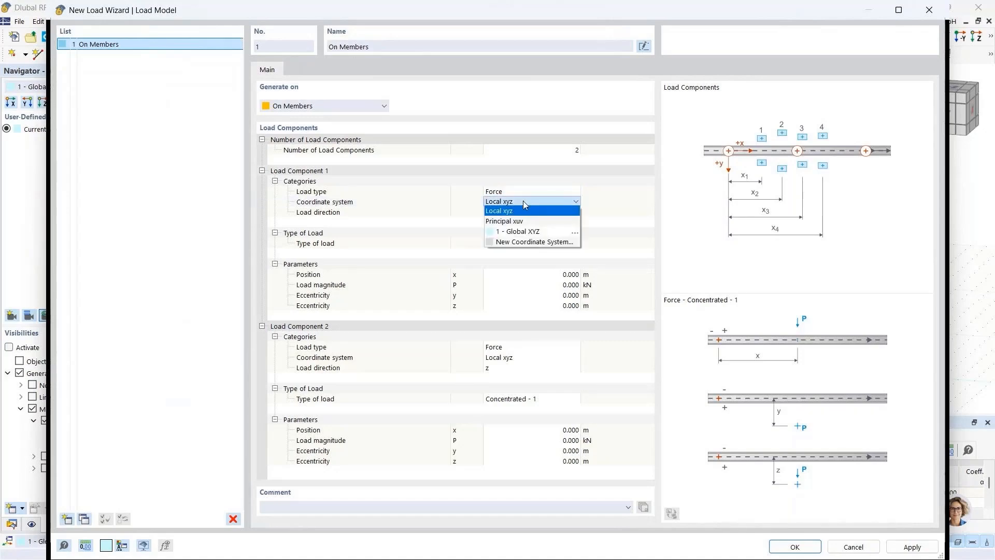
pyautogui.click(537, 232)
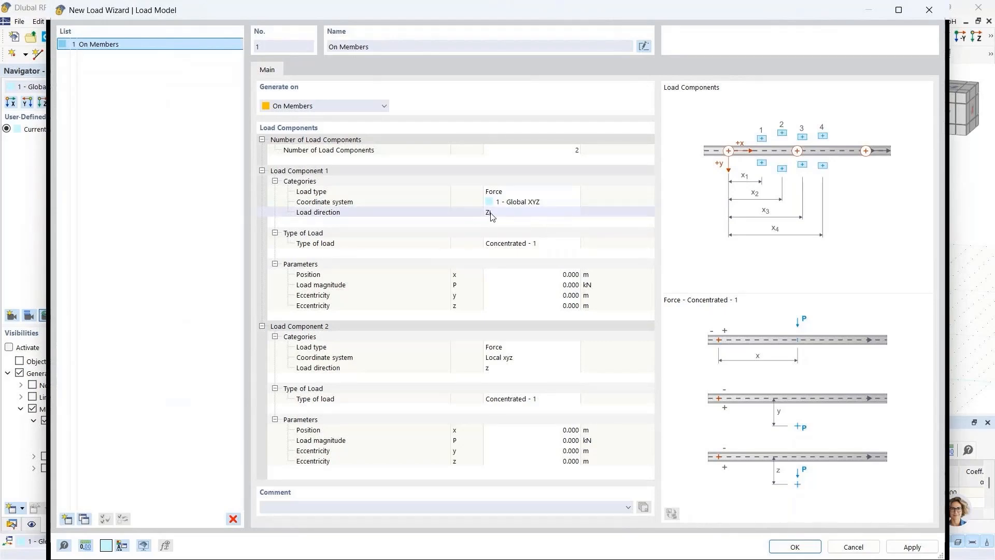
# - Keep load component 1 as a Concentrated - 1 load and set its magnitude to 1 kN
pyautogui.click(552, 248)
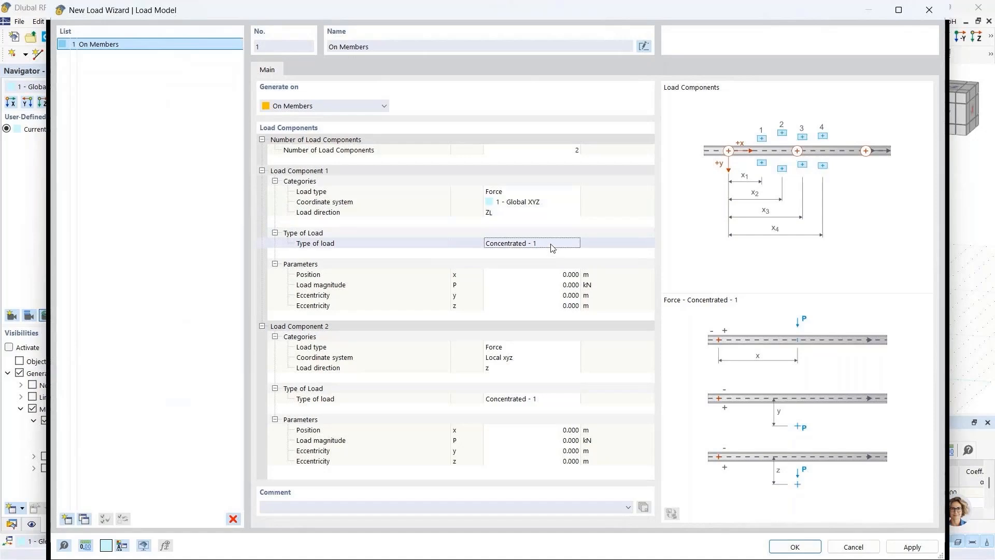
pyautogui.click(555, 244)
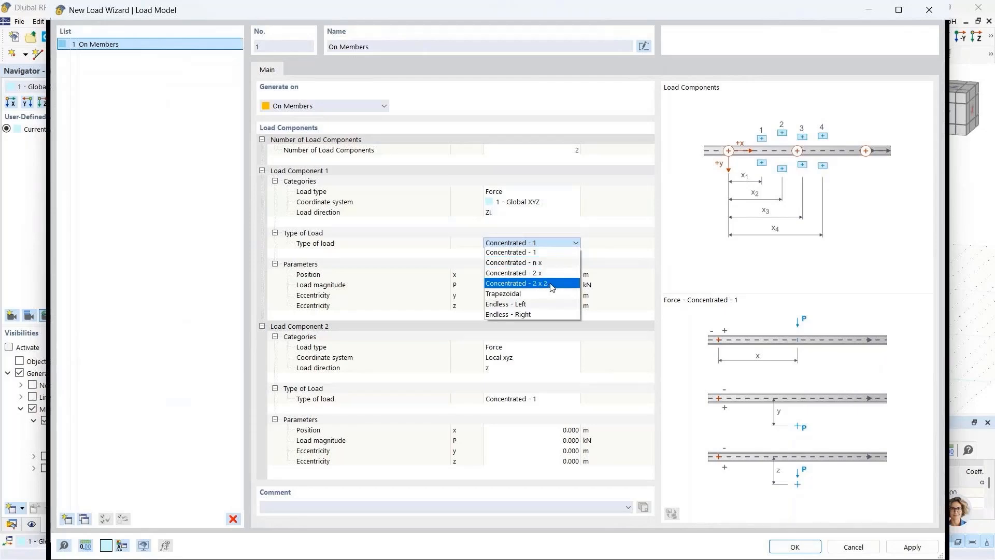
pyautogui.click(539, 234)
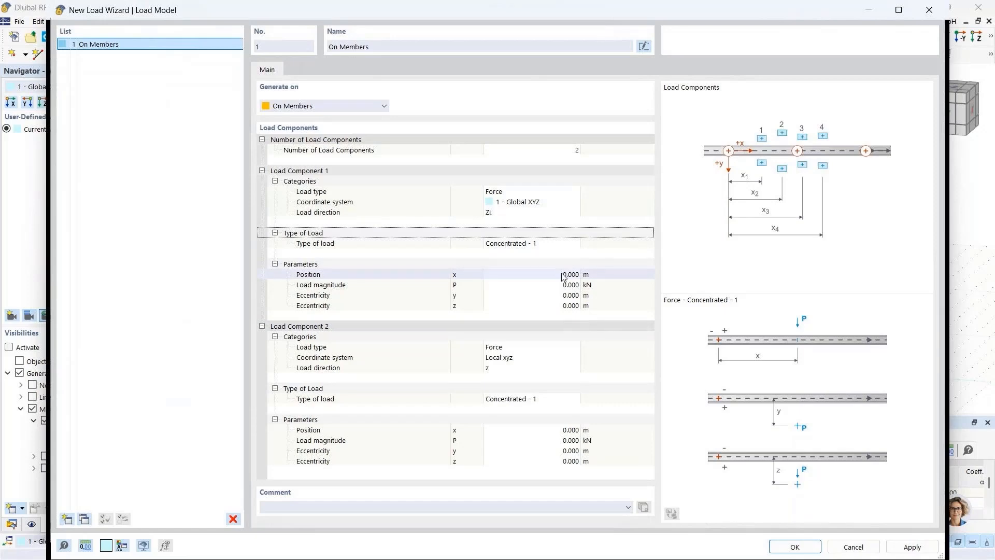
pyautogui.click(572, 286)
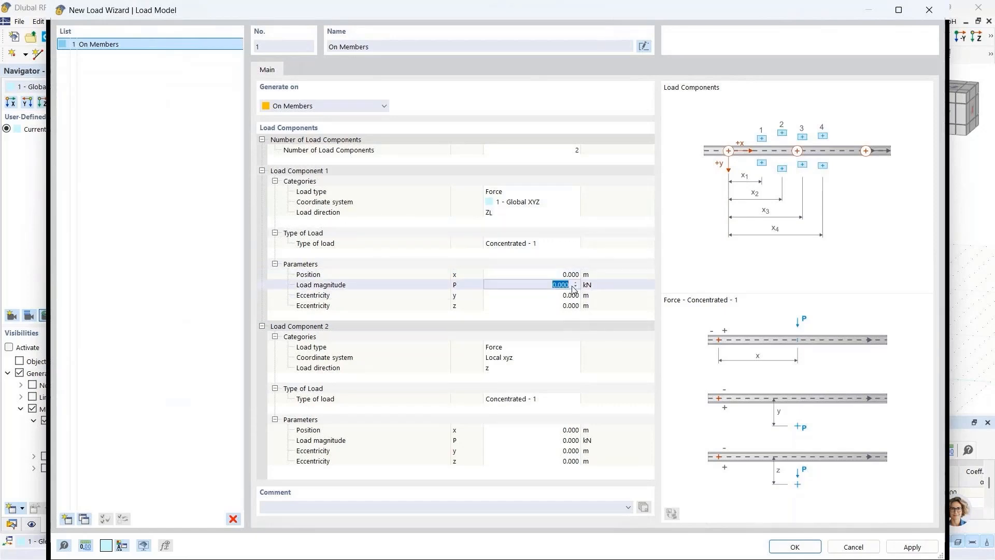
pyautogui.write('1')
pyautogui.click(606, 306)
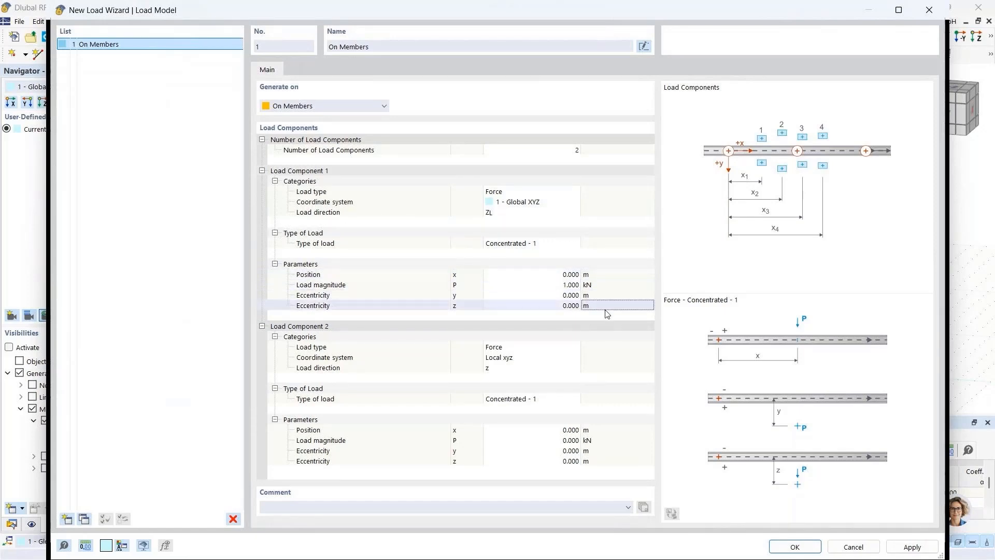
# - Keep Force as load component 2's load type and set its coordinate system to 1 - Global XYZ
pyautogui.click(541, 347)
pyautogui.click(541, 347)
pyautogui.click(541, 347)
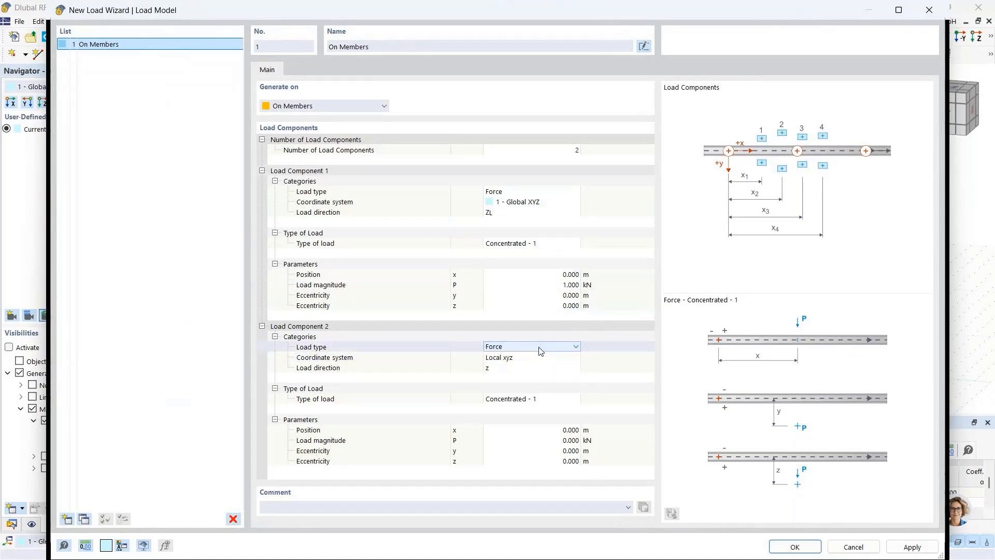
pyautogui.click(538, 357)
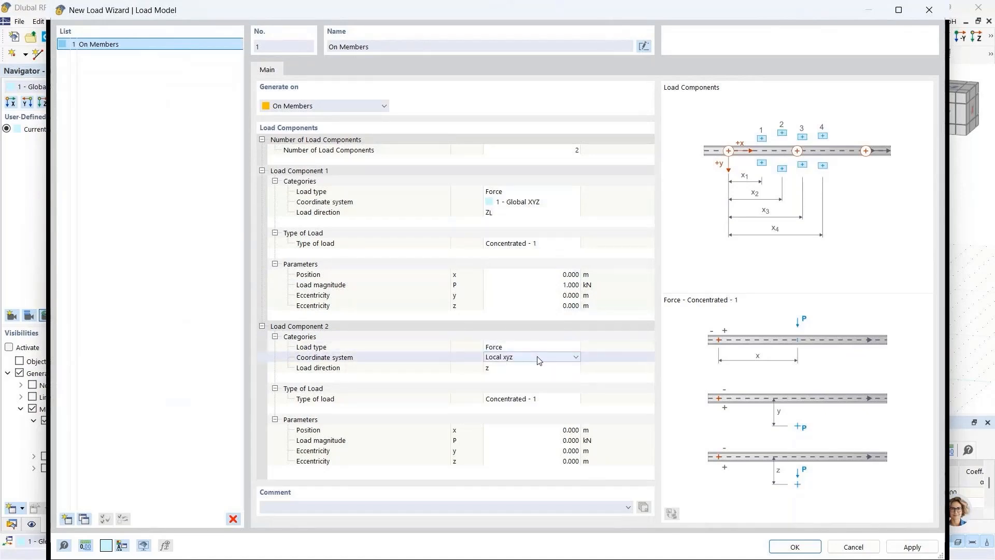
pyautogui.click(536, 357)
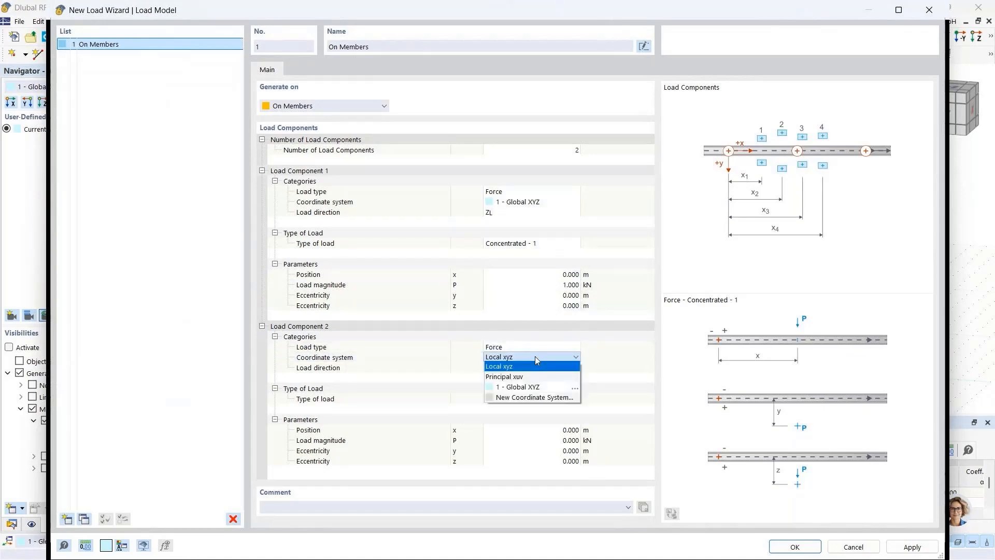
pyautogui.click(539, 387)
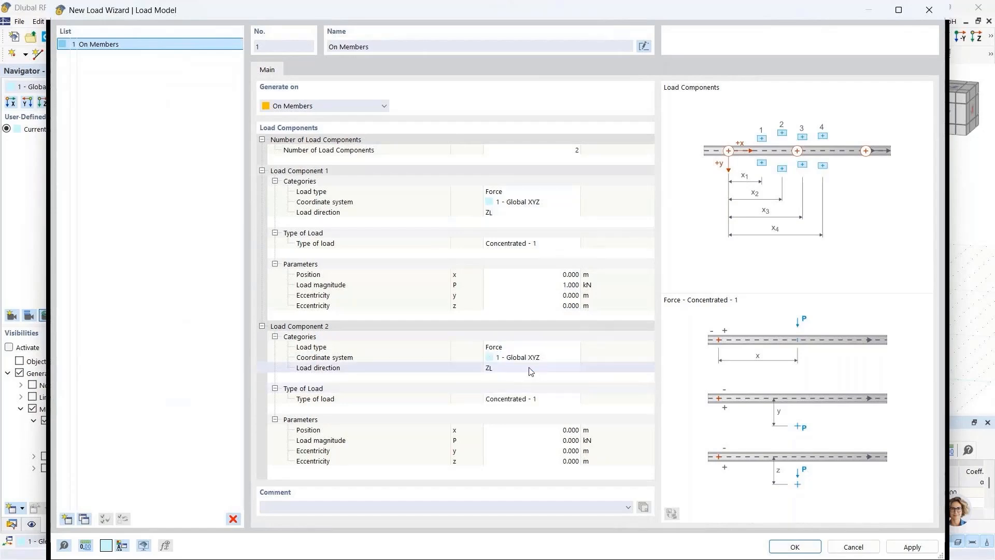
# - Set load component 2's position to 2 m and its load magnitude to 2 kN
pyautogui.click(570, 432)
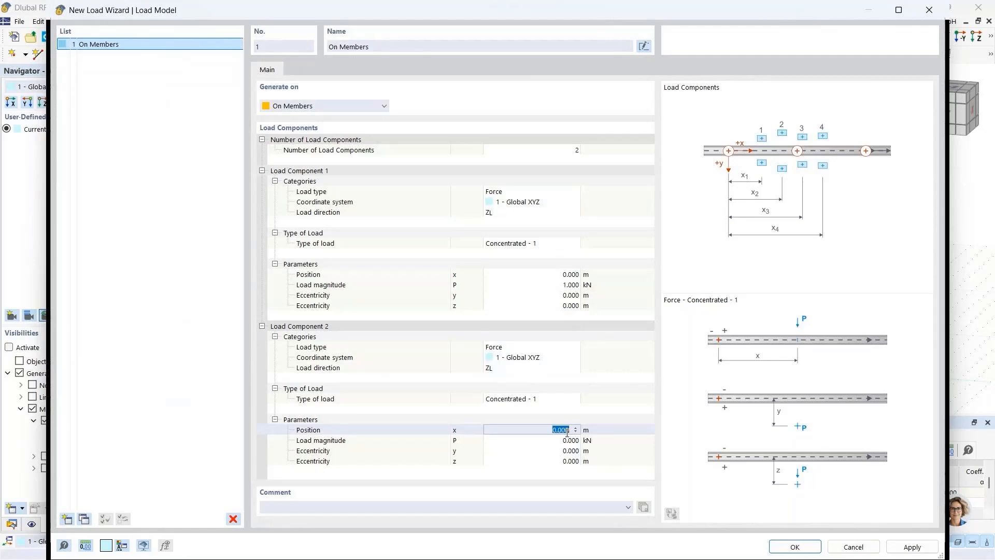
pyautogui.write('2')
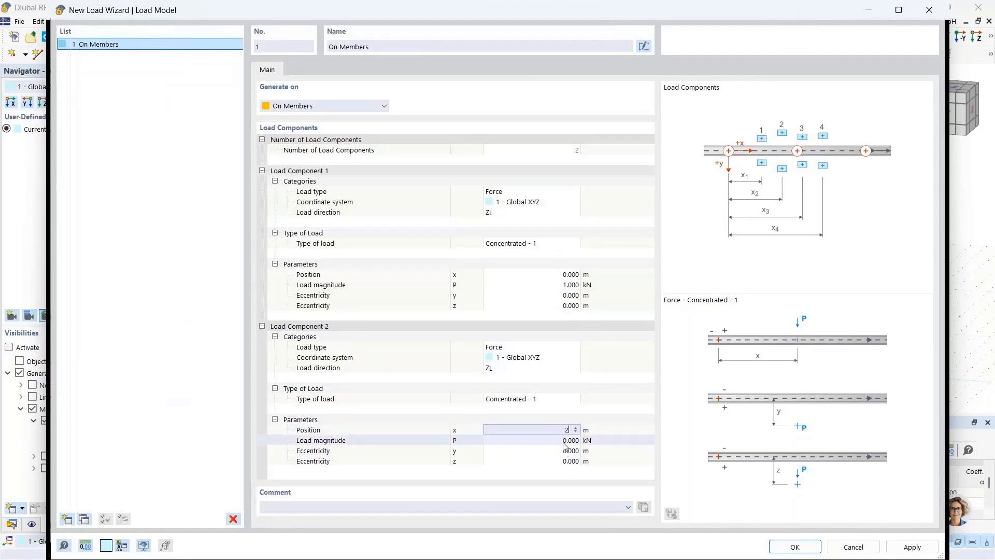
pyautogui.click(564, 441)
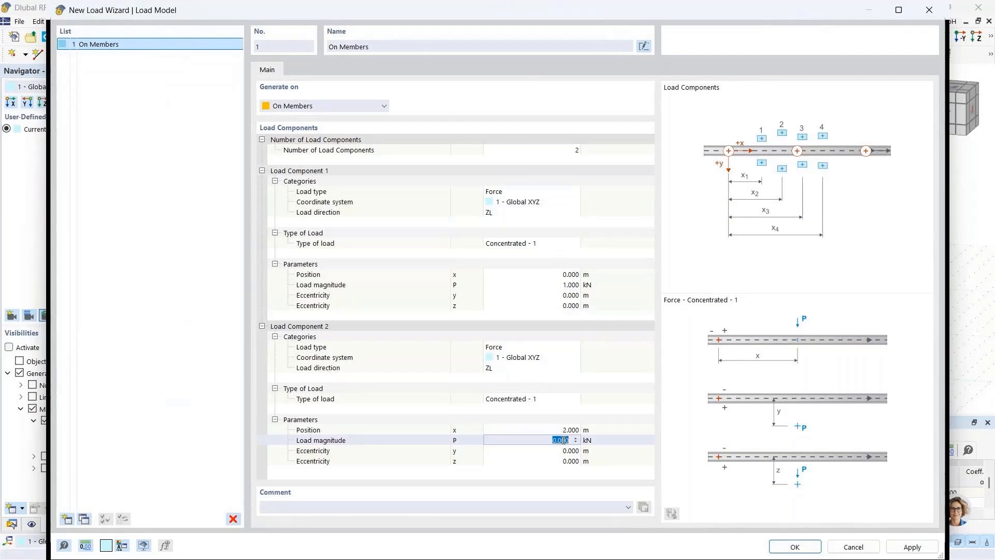
pyautogui.write('2')
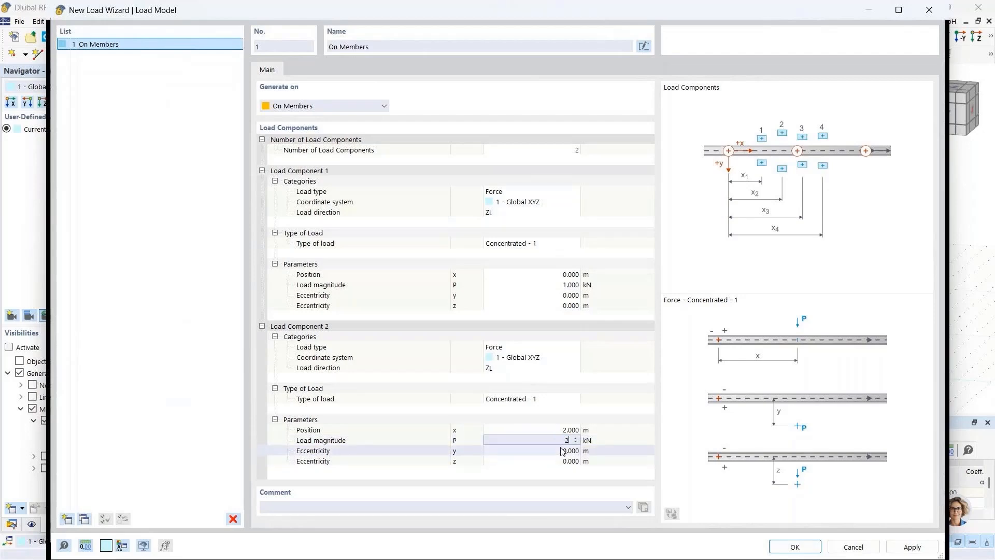
pyautogui.click(562, 450)
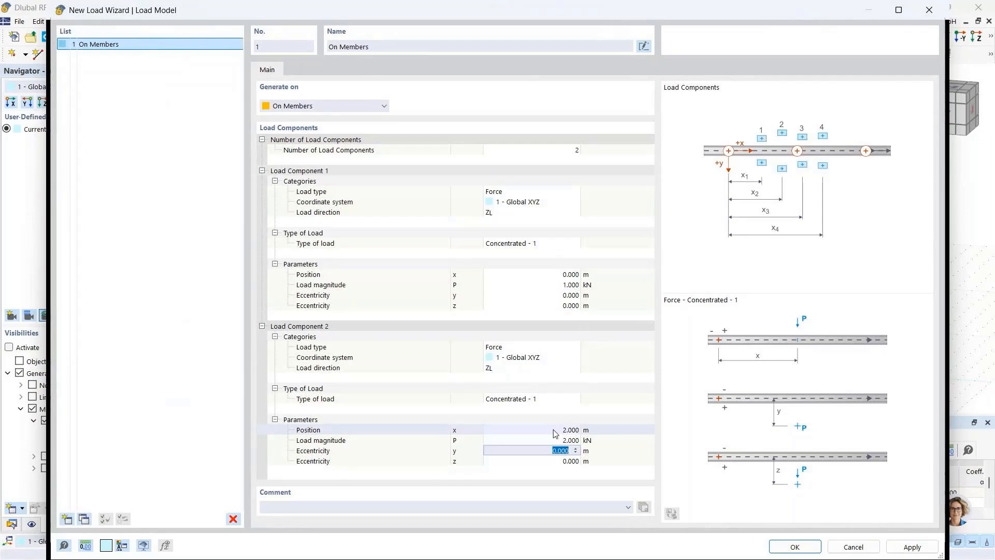
# - Accept the load model for Lane 1, check the moving load's load case list and generate the load cases
pyautogui.click(793, 547)
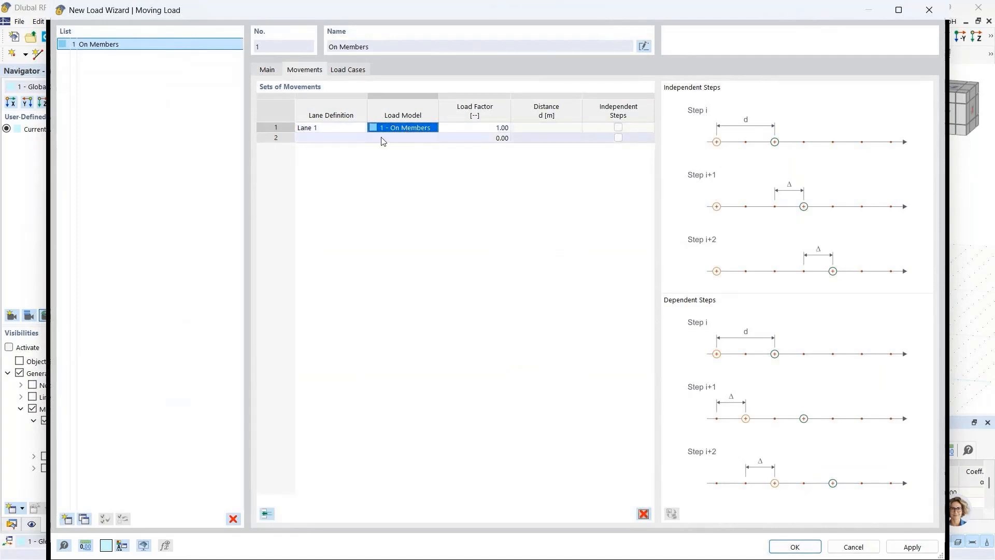
pyautogui.click(346, 71)
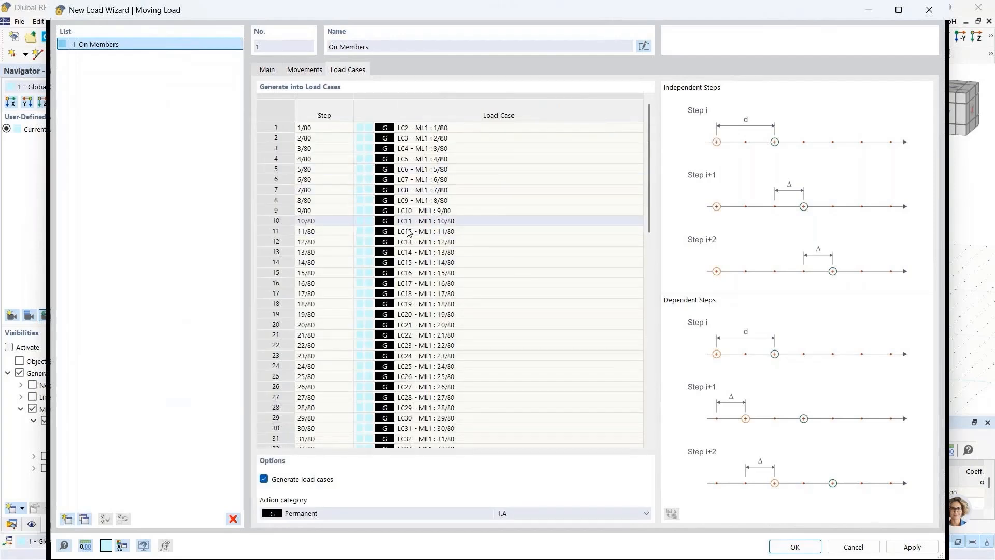
pyautogui.click(793, 548)
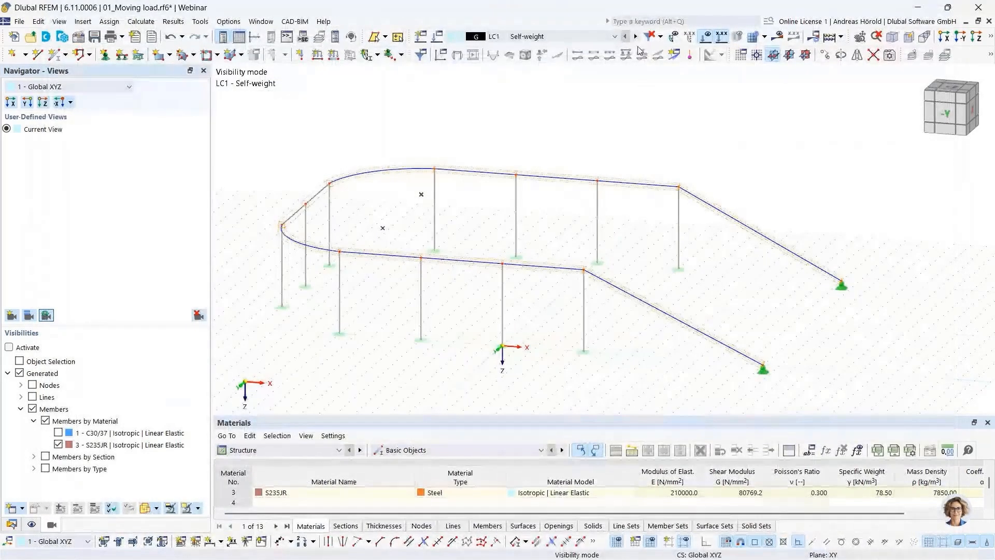
# - Step through the generated load cases from LC2 up to LC38 to examine how the two wheel loads move along the rail
pyautogui.click(637, 37)
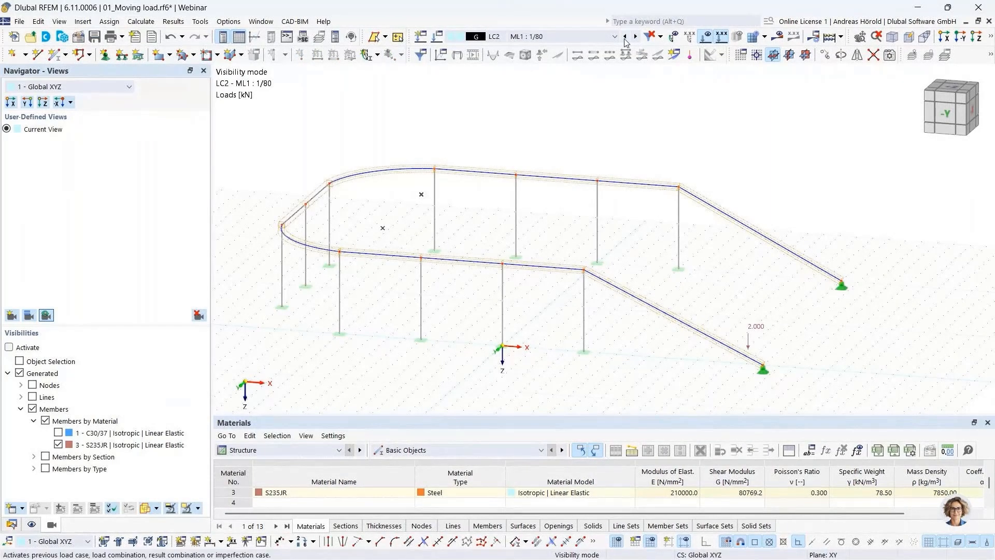
pyautogui.click(636, 37)
pyautogui.click(635, 37)
pyautogui.click(635, 37)
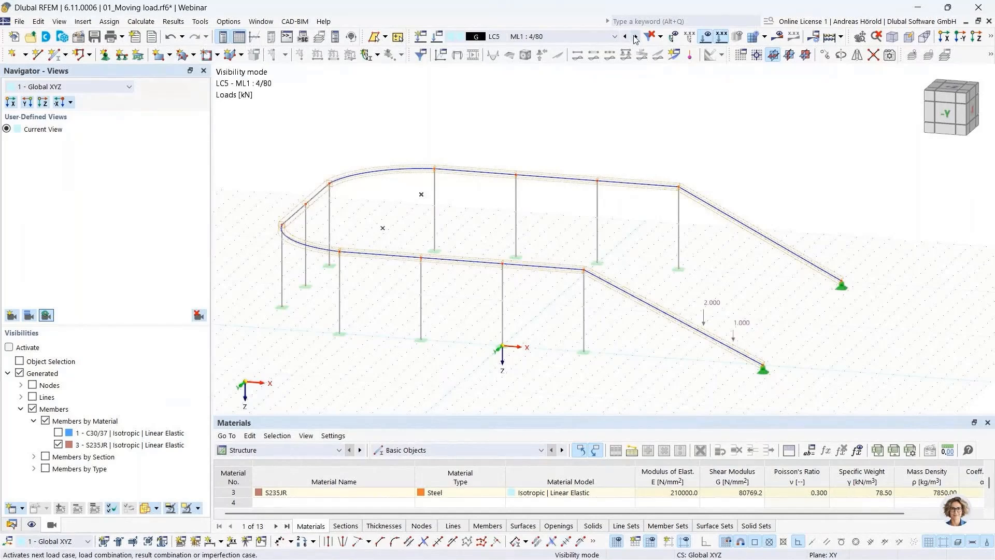
pyautogui.click(635, 37)
pyautogui.click(636, 36)
pyautogui.click(636, 37)
pyautogui.click(635, 37)
pyautogui.click(636, 36)
pyautogui.click(635, 37)
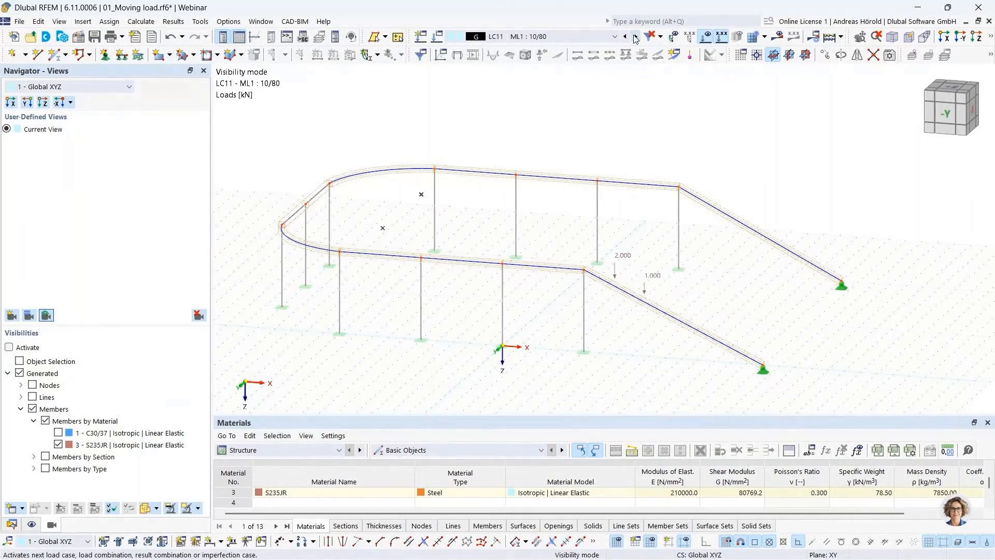
pyautogui.click(636, 36)
pyautogui.click(636, 37)
pyautogui.click(635, 36)
pyautogui.click(635, 37)
pyautogui.click(635, 36)
pyautogui.click(636, 37)
pyautogui.click(636, 37)
pyautogui.click(635, 37)
pyautogui.click(635, 37)
pyautogui.click(635, 37)
pyautogui.click(636, 36)
pyautogui.click(635, 37)
pyautogui.click(635, 37)
pyautogui.click(636, 37)
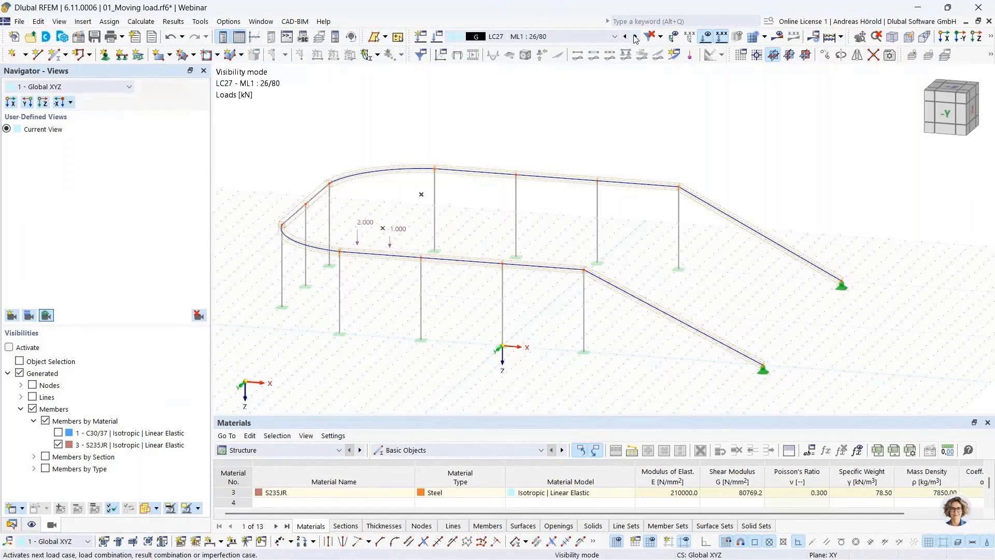
pyautogui.doubleClick(635, 37)
pyautogui.click(635, 37)
pyautogui.doubleClick(636, 37)
pyautogui.doubleClick(636, 36)
pyautogui.click(636, 37)
pyautogui.doubleClick(635, 36)
pyautogui.click(635, 36)
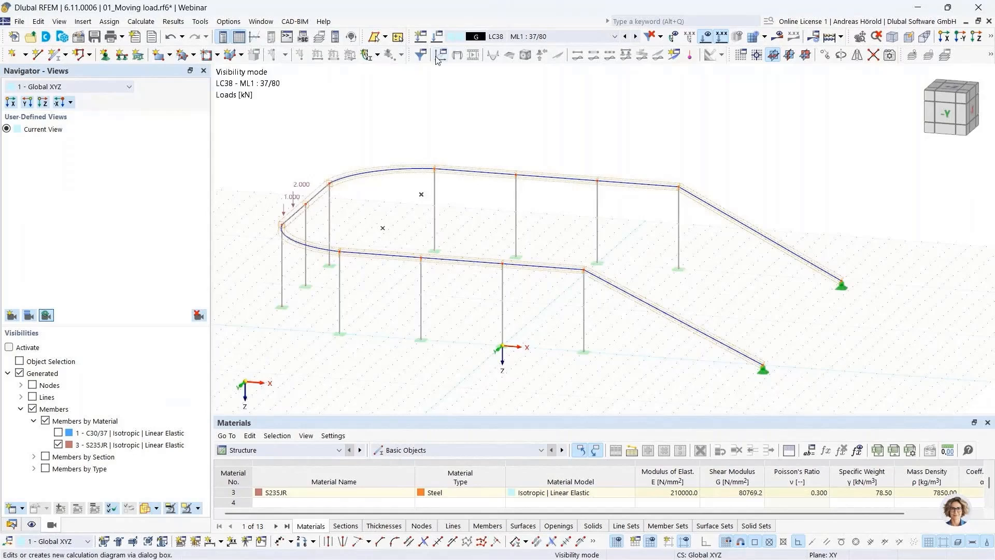
# - Check the generated moving load cases, including LC7, in the load cases and combinations overview, leaving their settings as they are
pyautogui.click(15, 525)
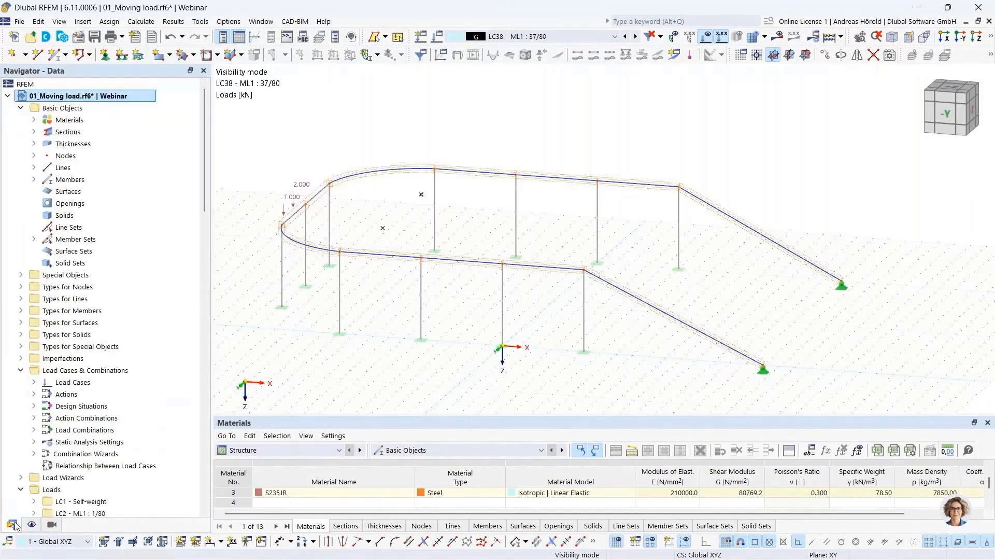
pyautogui.rightClick(72, 370)
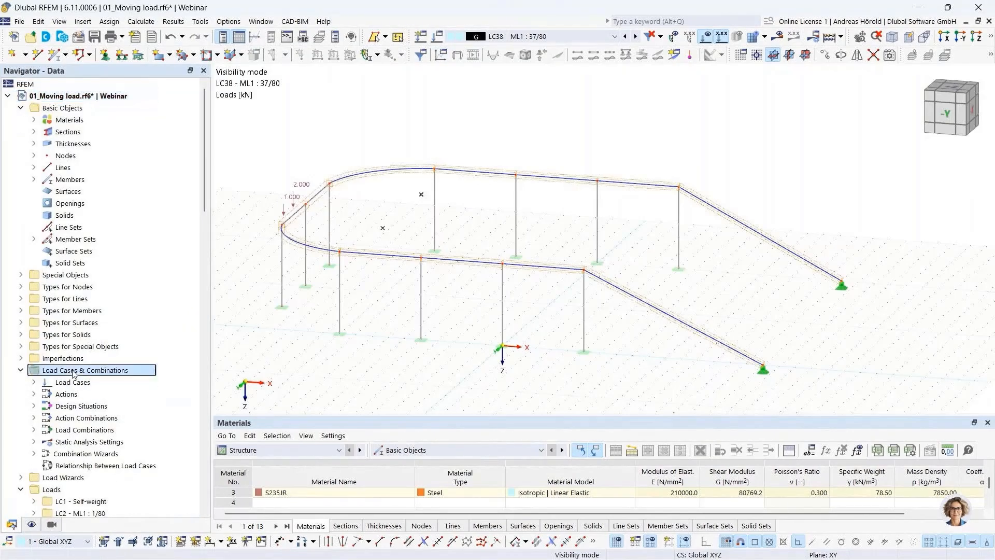
pyautogui.click(145, 377)
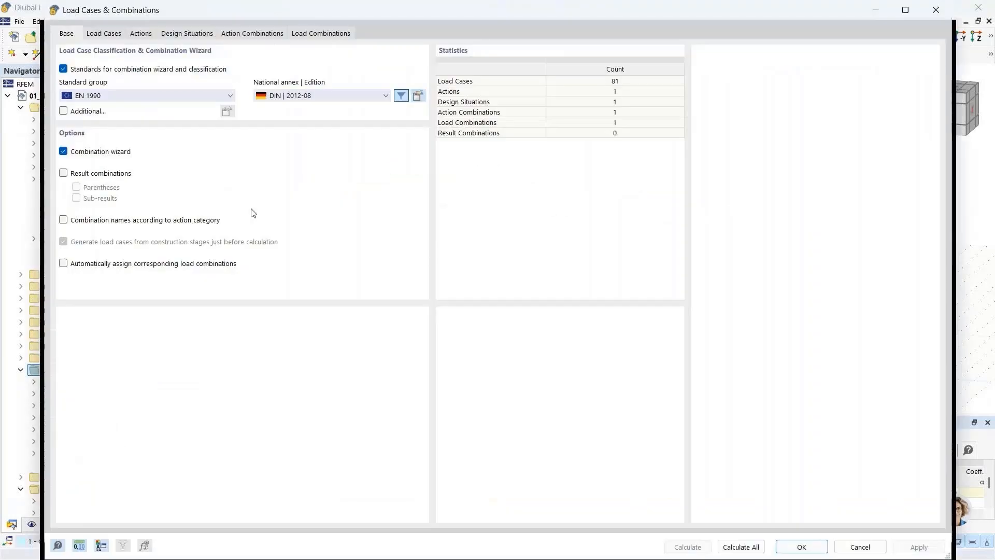
pyautogui.click(109, 36)
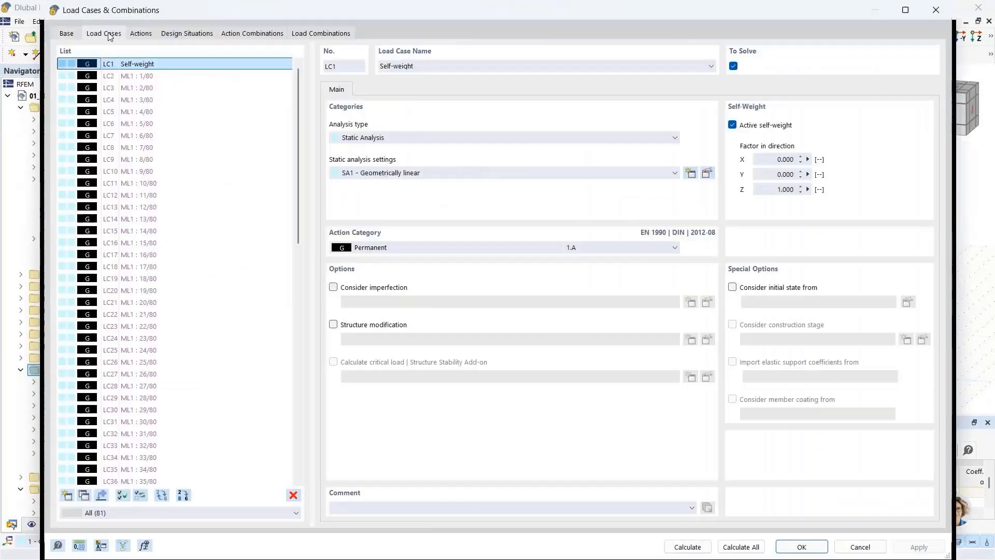
pyautogui.click(133, 135)
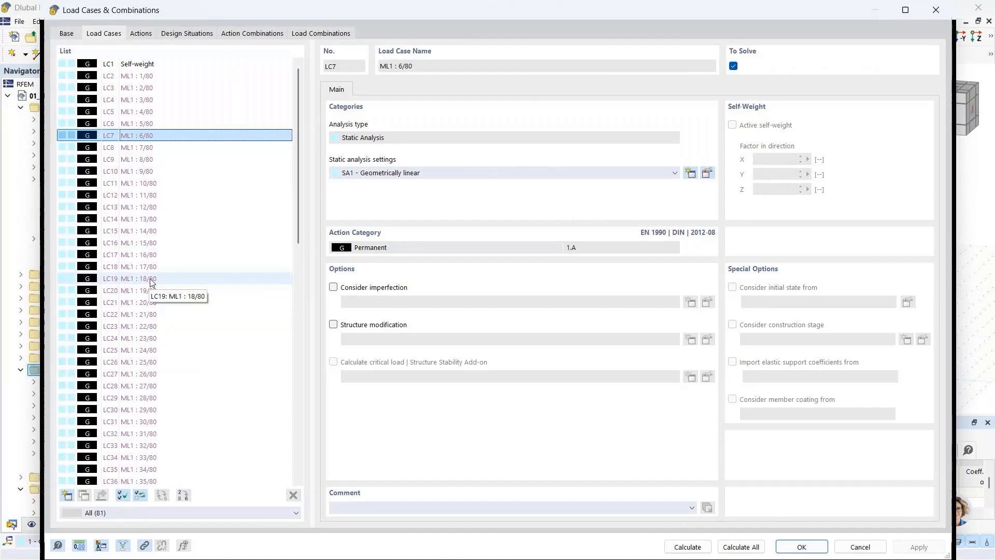
pyautogui.click(859, 547)
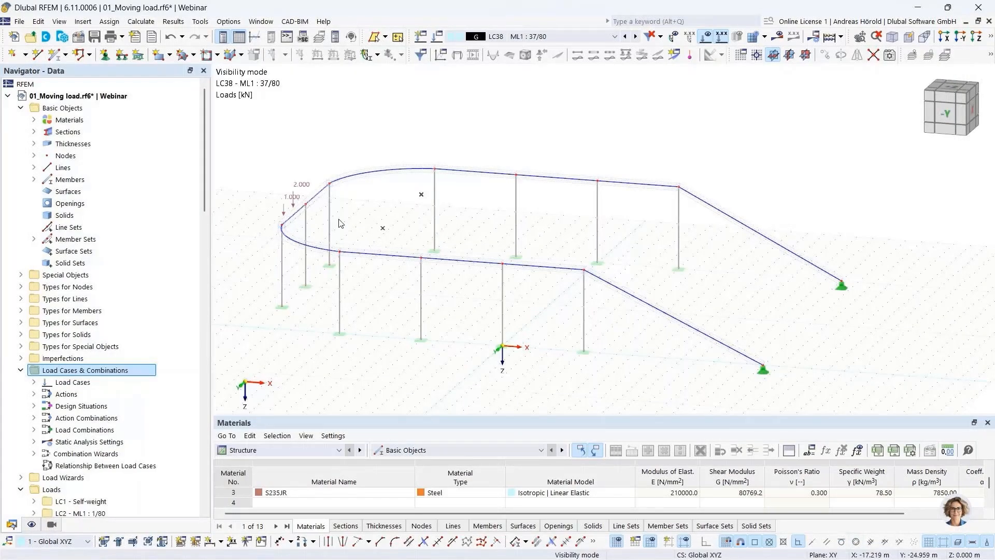
# - Open the moving load definition from the load shown on the rail and go to Lane 1's load model in the sets of movements
pyautogui.doubleClick(293, 197)
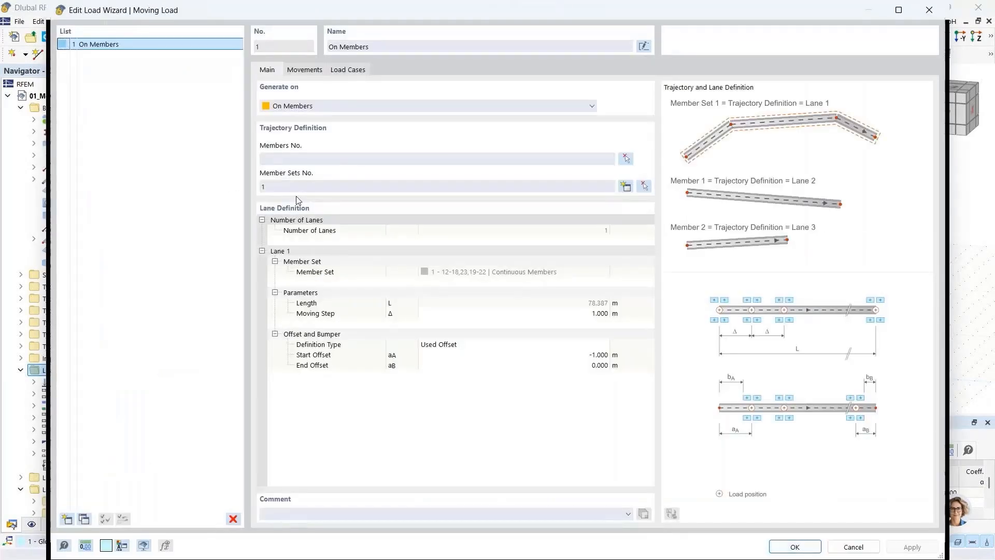
pyautogui.click(305, 69)
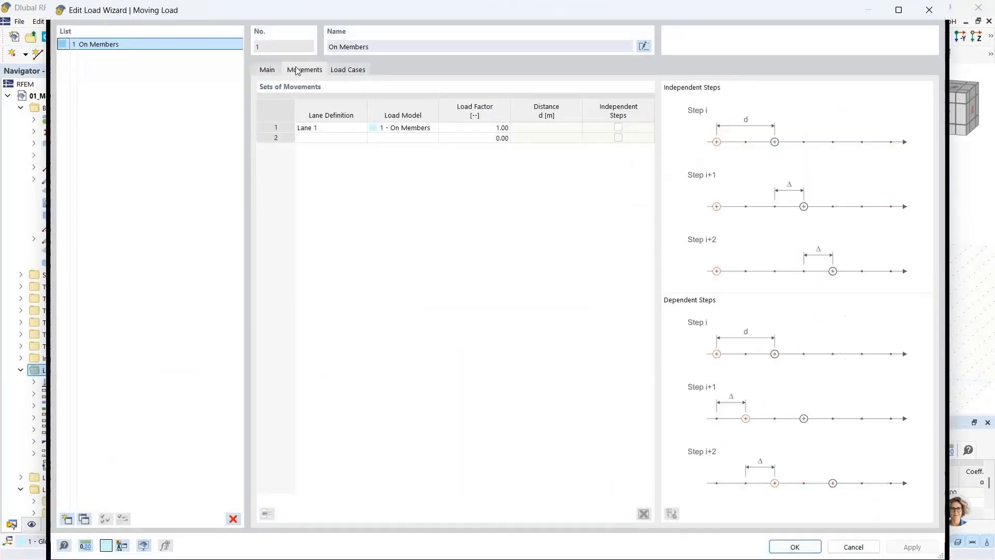
pyautogui.click(437, 129)
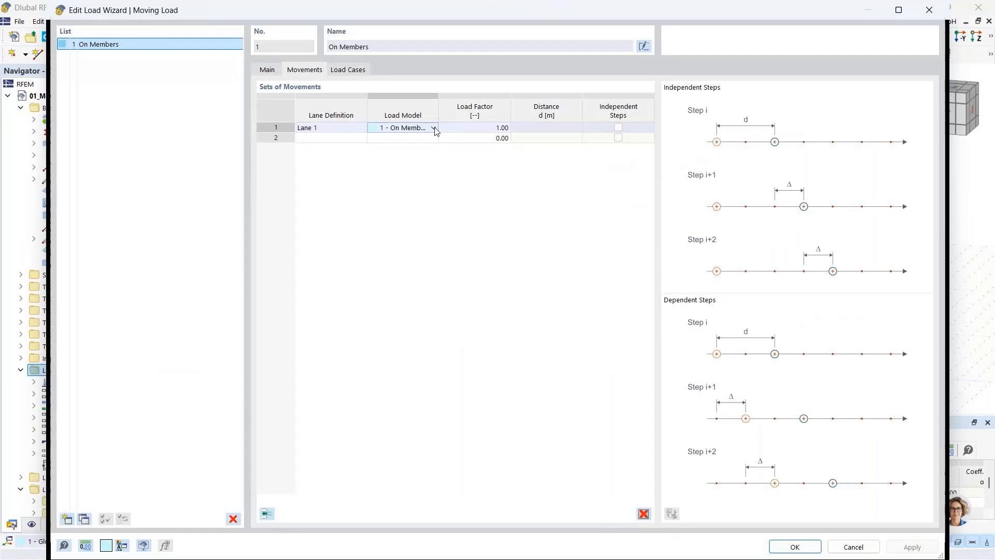
pyautogui.click(434, 128)
pyautogui.click(445, 151)
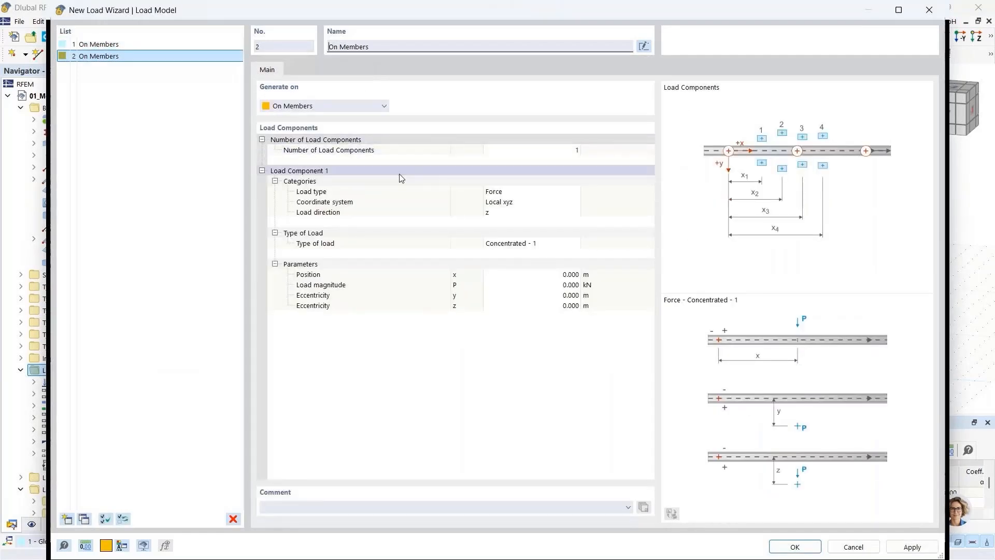
pyautogui.click(853, 547)
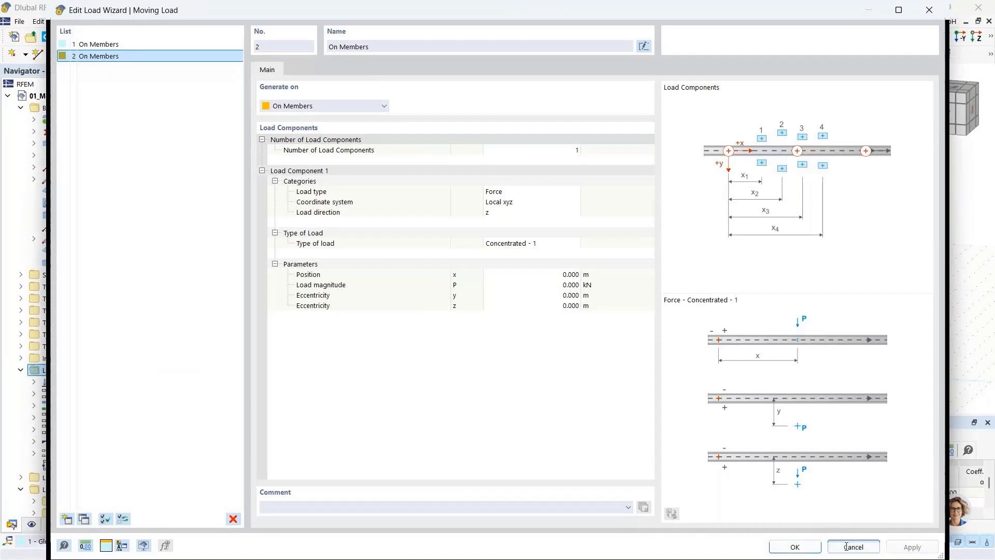
# - Edit Lane 1's existing load model, setting load component 2's magnitude to 4 kN, and accept the load model and moving load
pyautogui.click(431, 130)
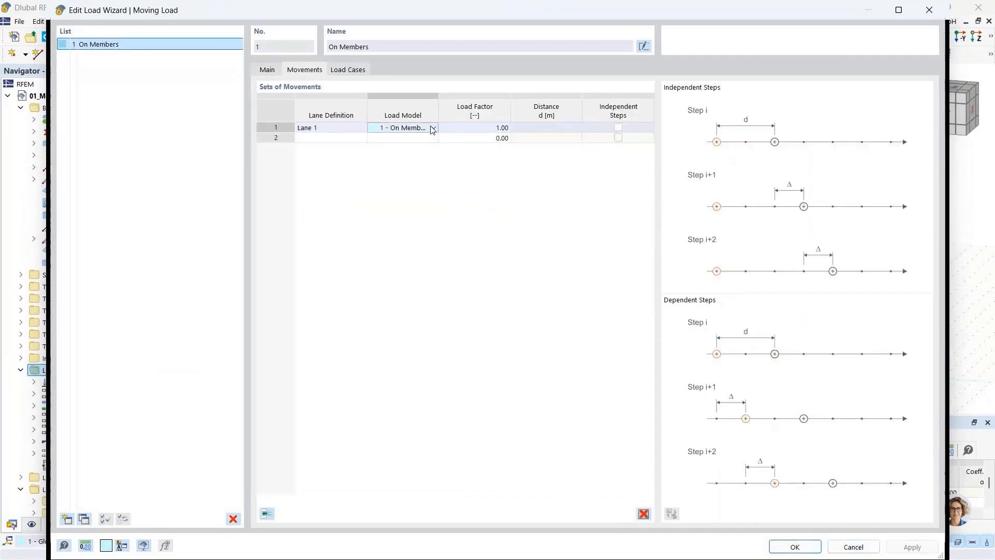
pyautogui.click(434, 129)
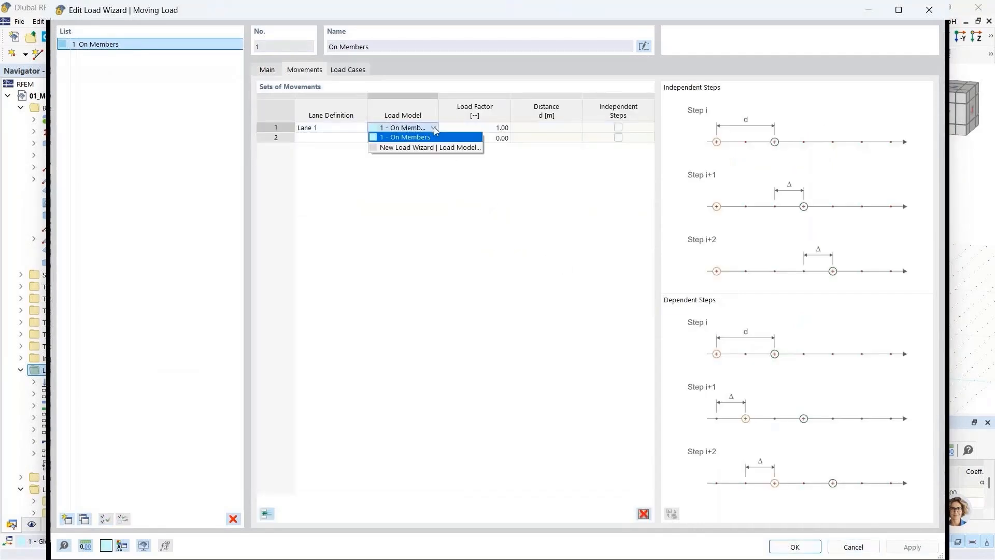
pyautogui.click(478, 137)
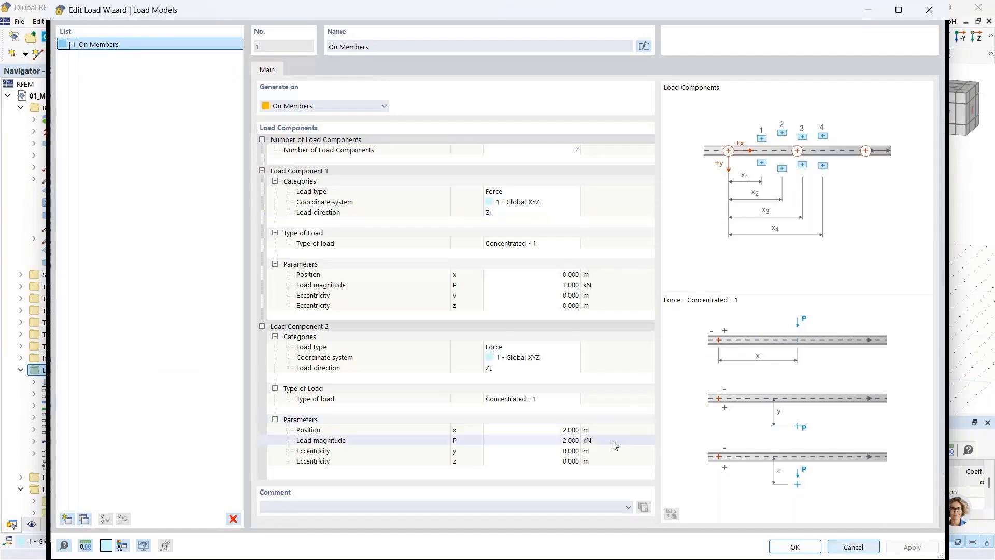
pyautogui.click(569, 441)
pyautogui.click(568, 442)
pyautogui.write('4')
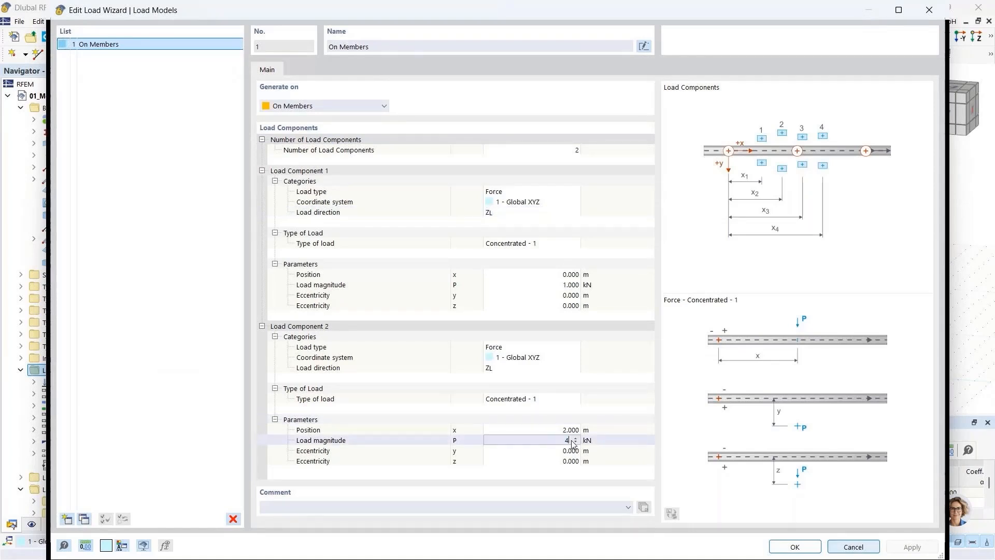
pyautogui.click(795, 548)
pyautogui.click(796, 548)
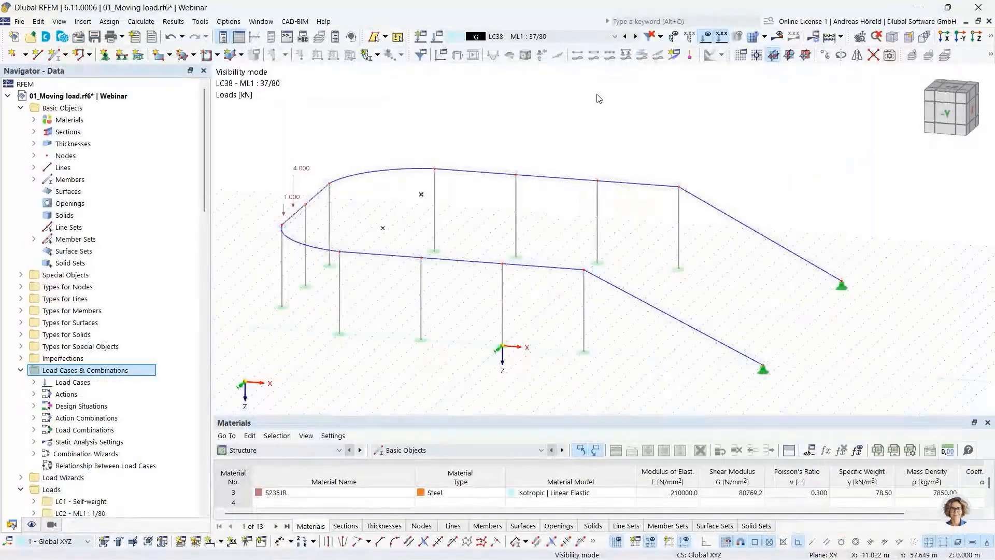
# - Step through the load cases from LC38 to LC43 to examine the changed wheel load along the rail
pyautogui.click(635, 37)
pyautogui.click(635, 37)
pyautogui.click(636, 37)
pyautogui.click(635, 37)
pyautogui.click(636, 36)
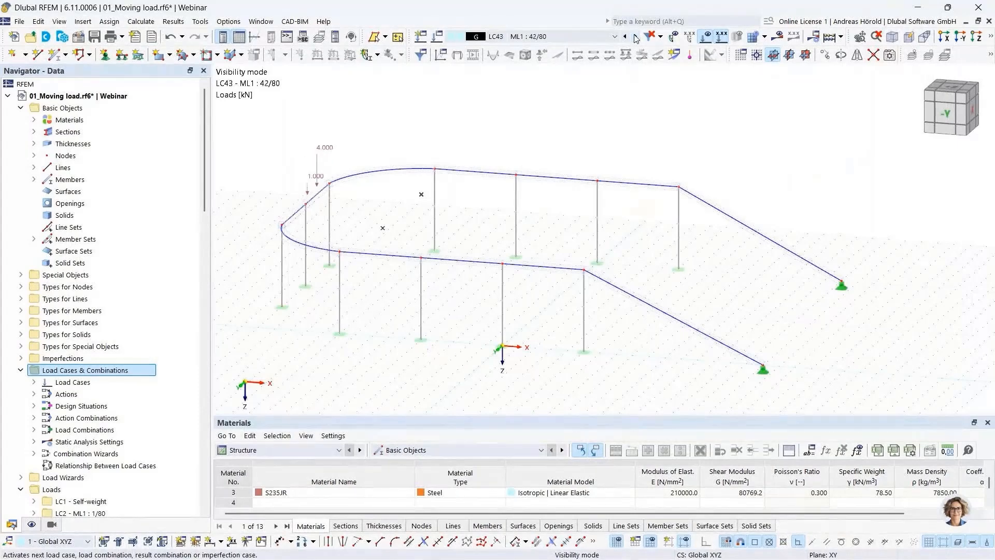
# - Assign the action category Imposed loads - category A: domestic, residential areas to the moving load's generated load cases
pyautogui.doubleClick(319, 167)
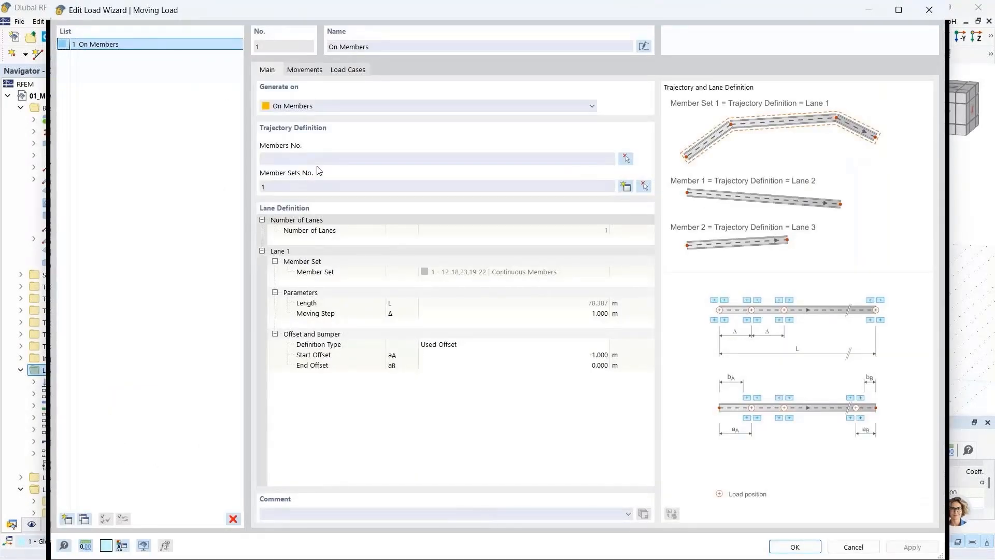
pyautogui.click(348, 69)
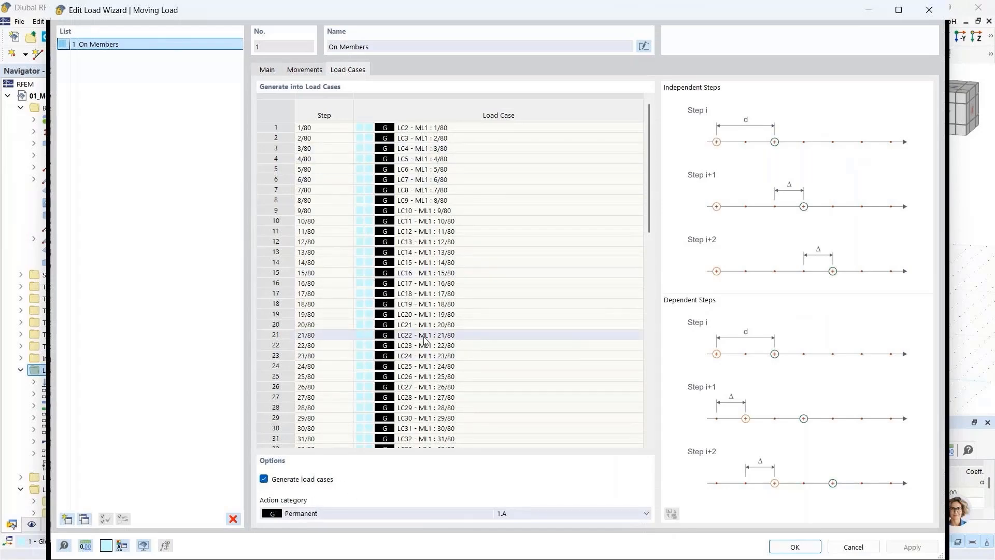
pyautogui.click(420, 515)
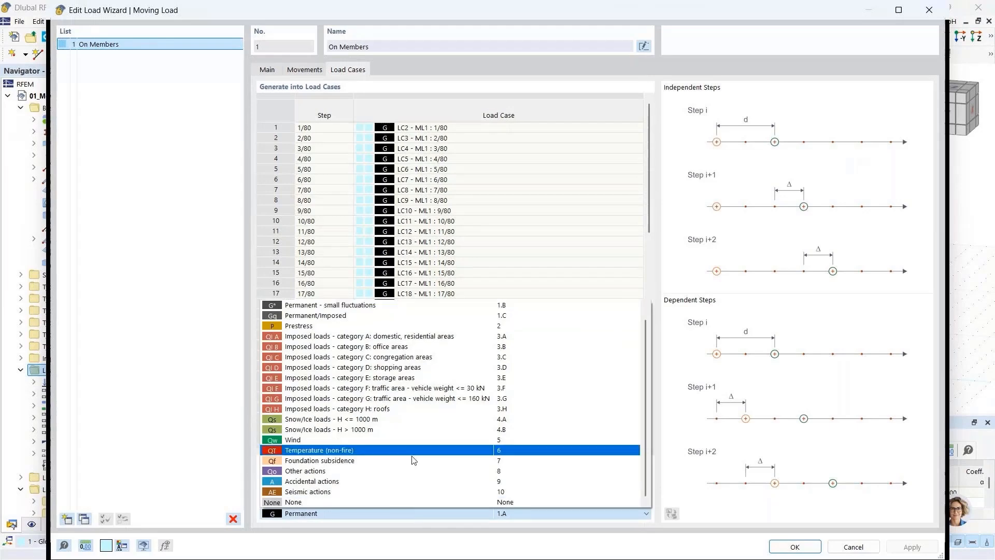
pyautogui.click(403, 336)
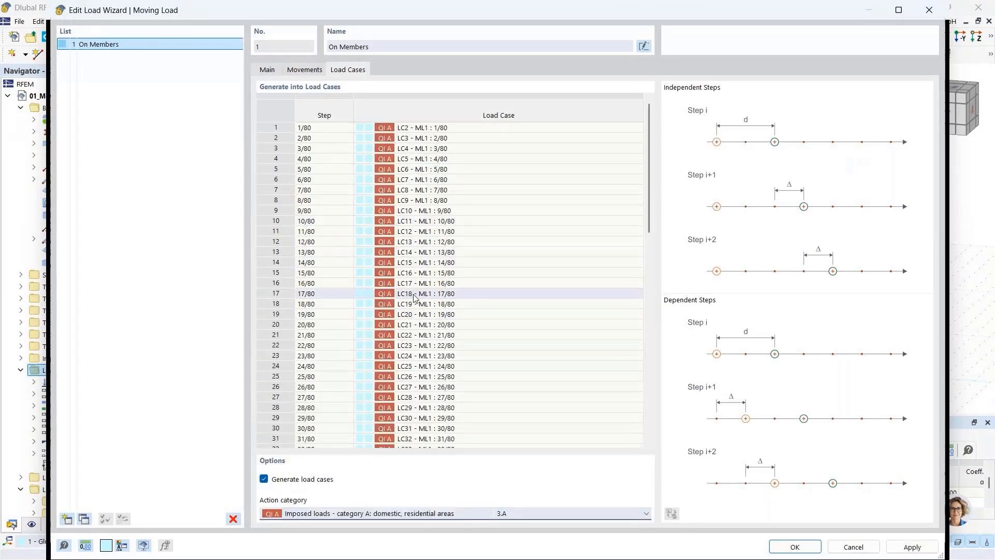
pyautogui.click(782, 547)
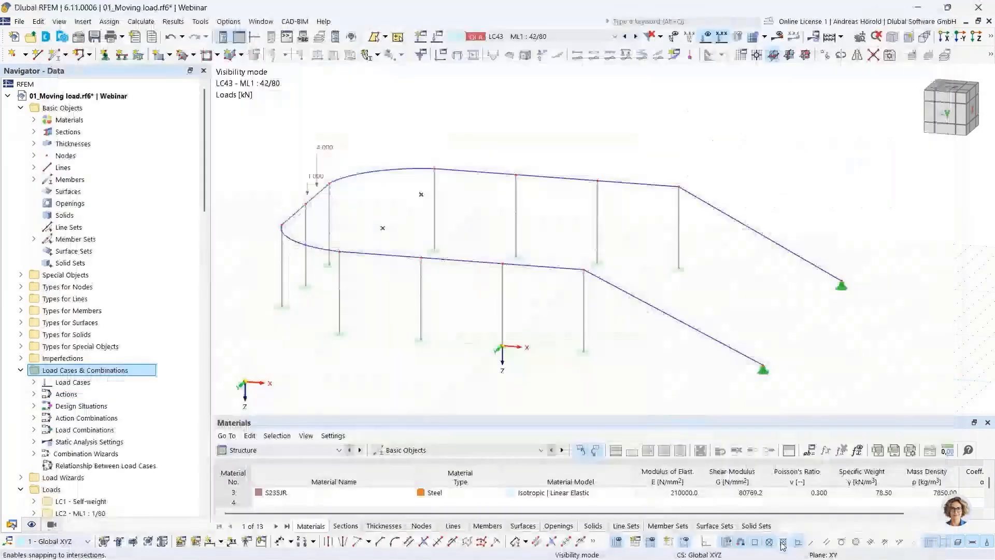
# - Set the action type of A2, Imposed loads - category A, to Alternatively in the load cases and combinations
pyautogui.rightClick(118, 371)
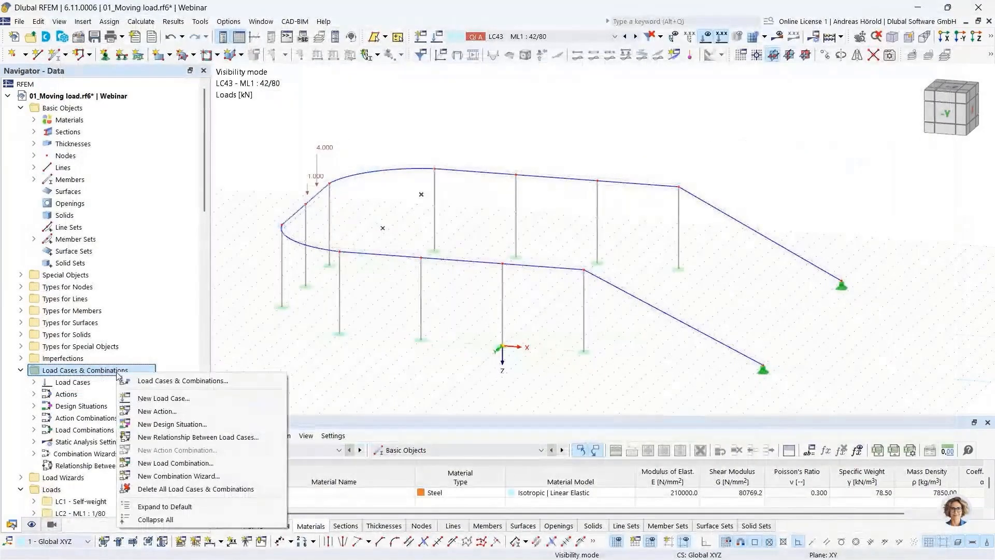
pyautogui.click(192, 382)
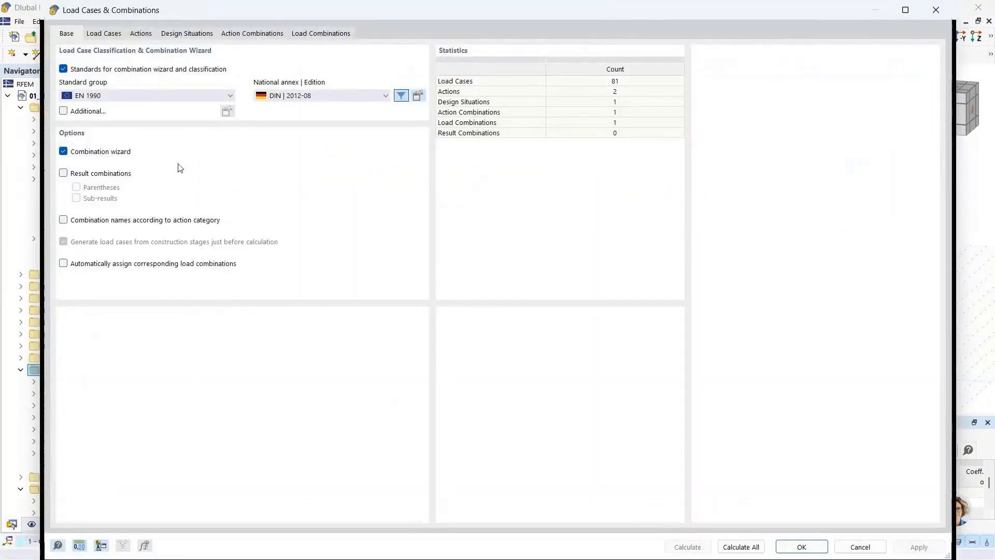
pyautogui.click(140, 34)
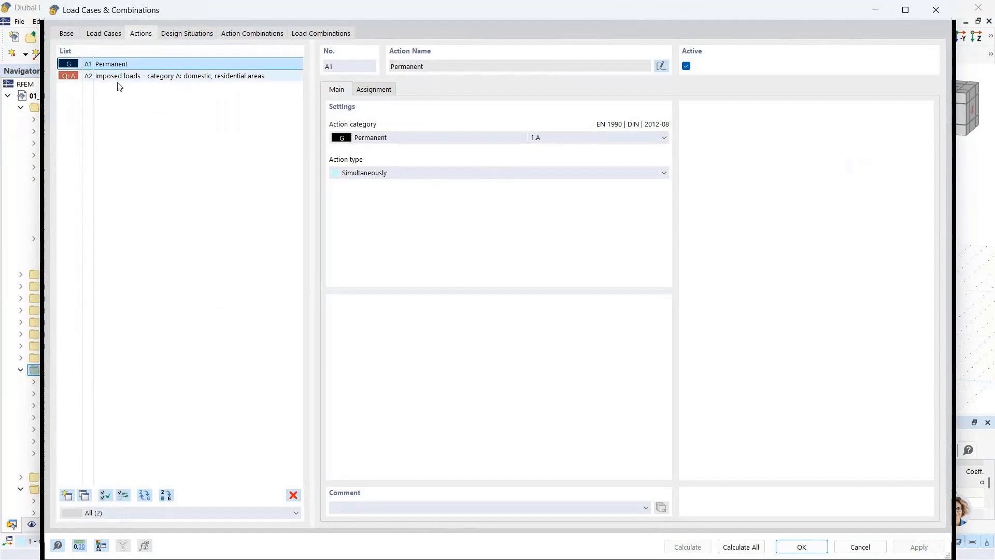
pyautogui.click(123, 78)
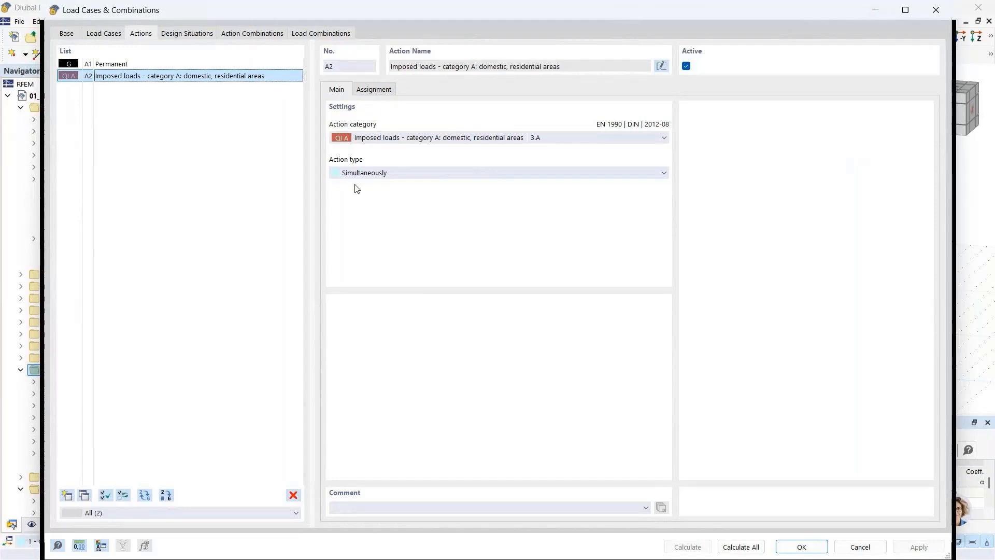
pyautogui.click(386, 175)
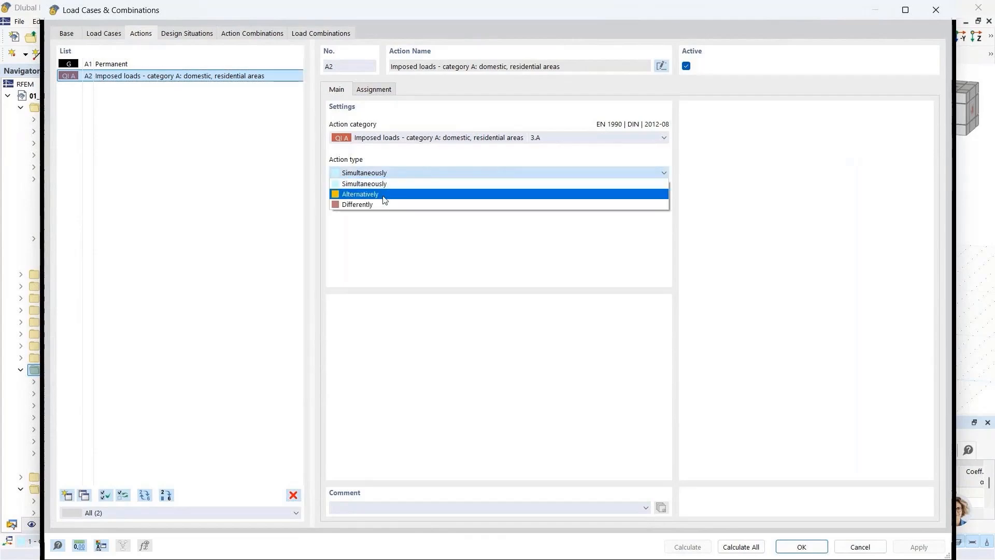
pyautogui.click(384, 199)
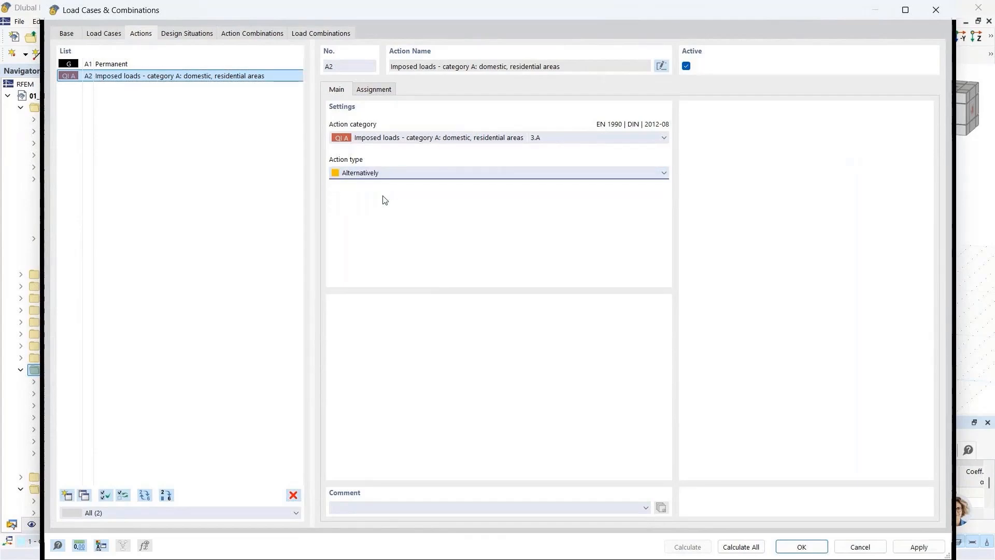
# - Generate and review the load combinations, check design situation DS1 and accept the load cases and combinations
pyautogui.click(318, 37)
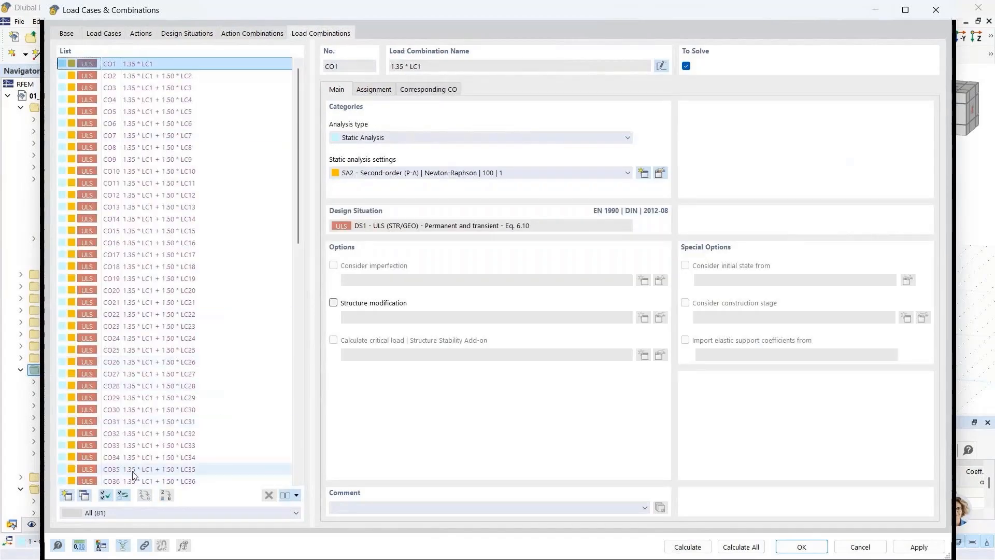
pyautogui.scroll(-2, 206, 338)
pyautogui.scroll(-13, 206, 338)
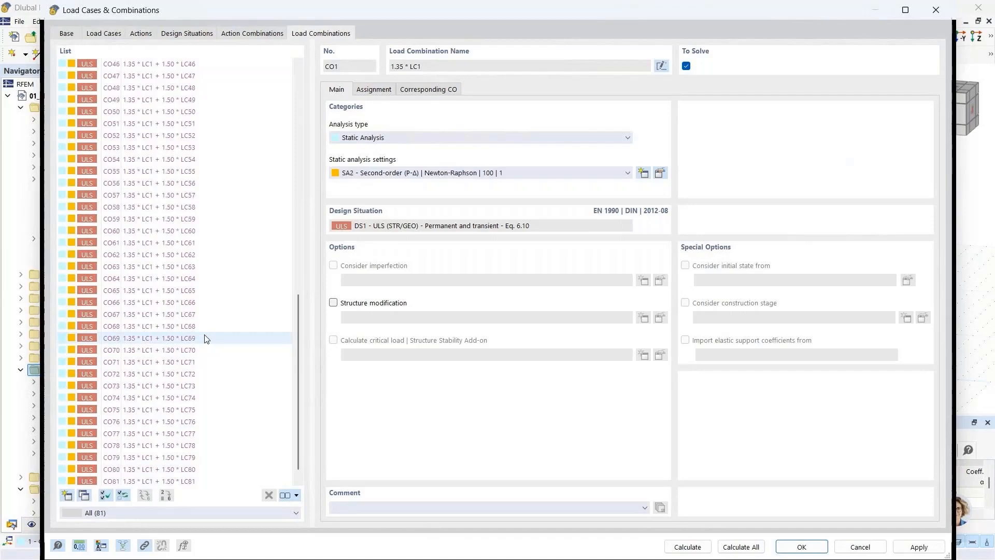
pyautogui.click(180, 35)
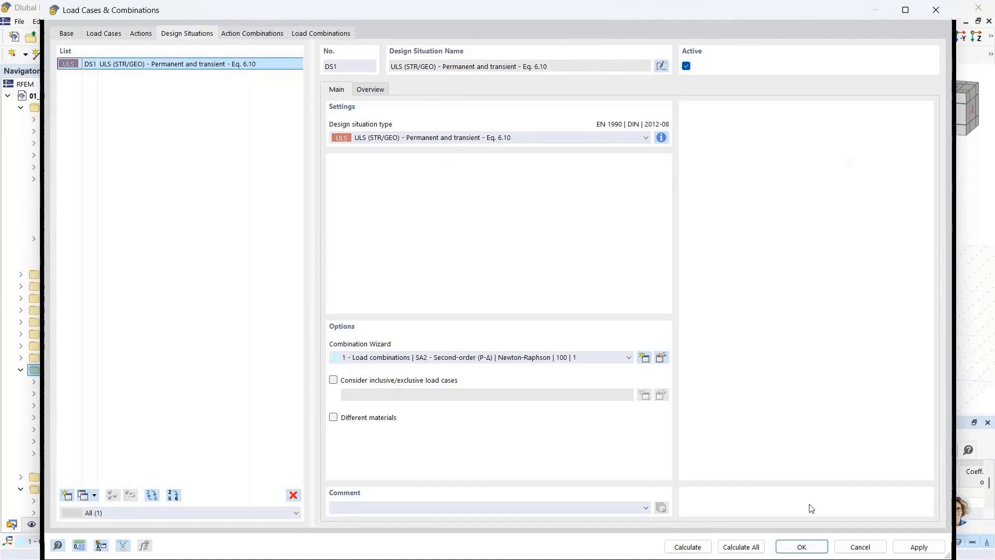
pyautogui.click(801, 546)
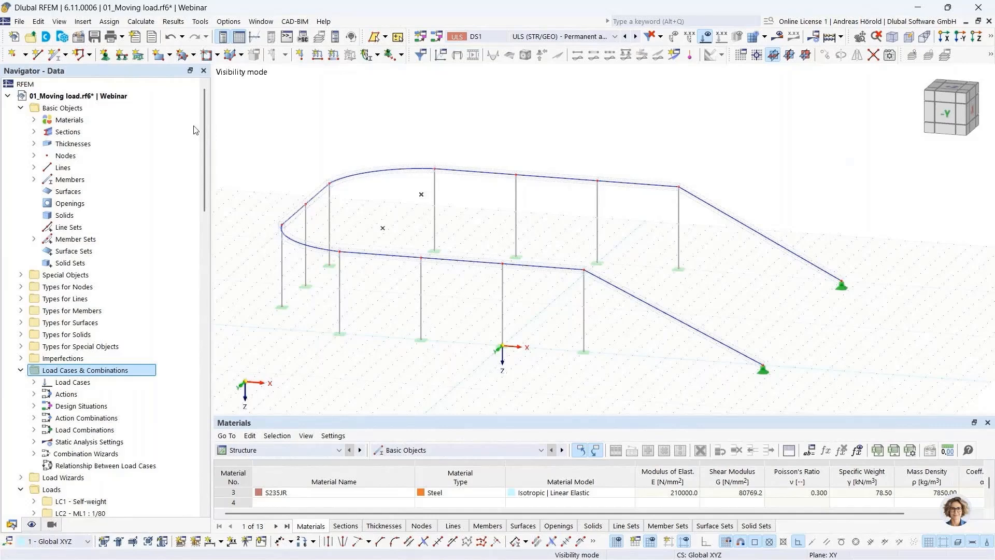
# - Activate the Steel Design add-on in the model's base data, set its EN 1993 national annex to DIN | 2020-11 and accept deleting the results
pyautogui.click(77, 37)
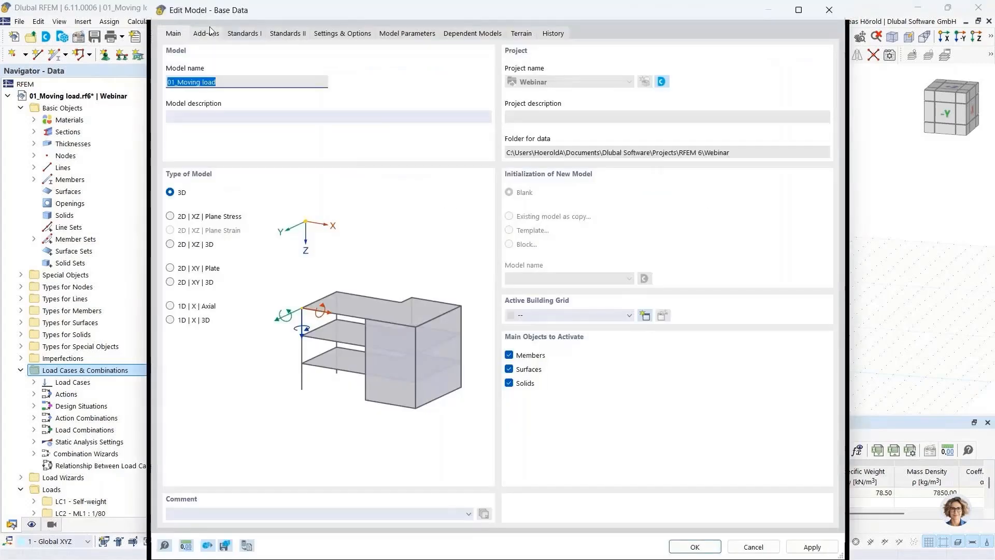
pyautogui.click(210, 33)
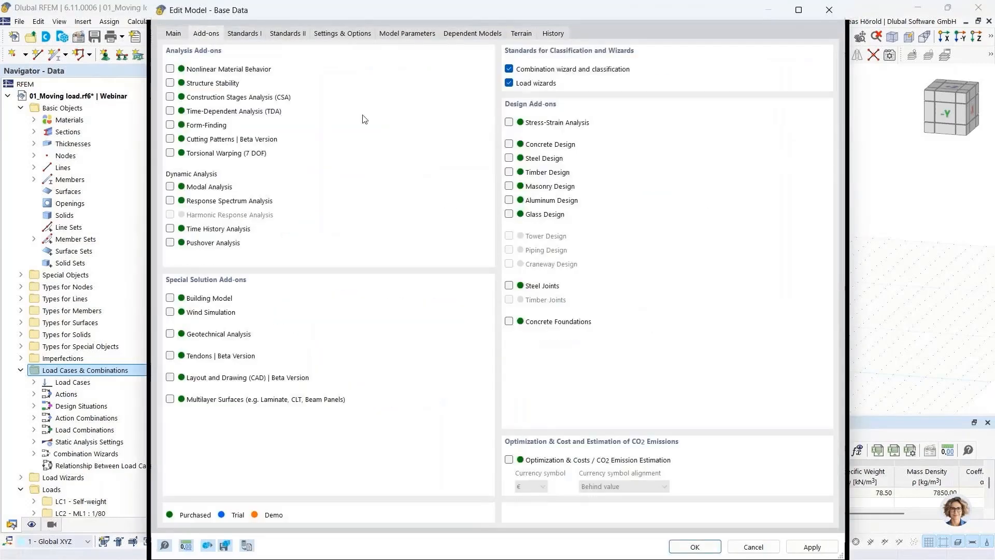
pyautogui.click(509, 158)
pyautogui.click(244, 34)
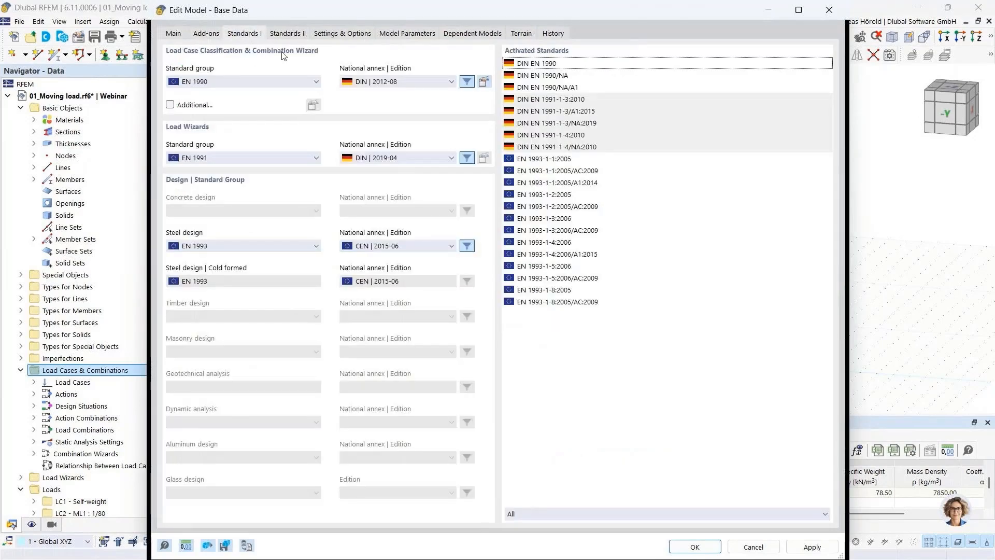
pyautogui.click(403, 247)
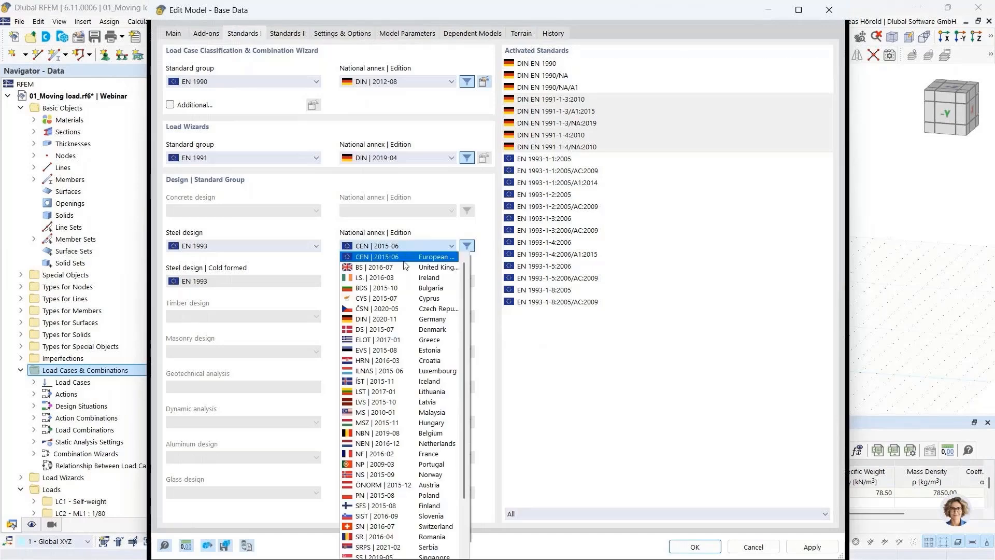
pyautogui.click(381, 319)
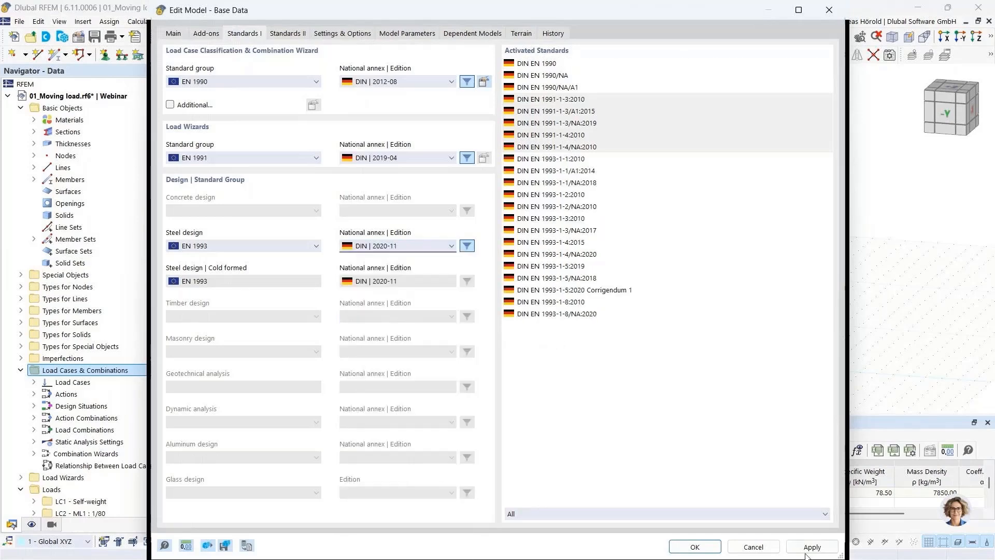
pyautogui.click(695, 547)
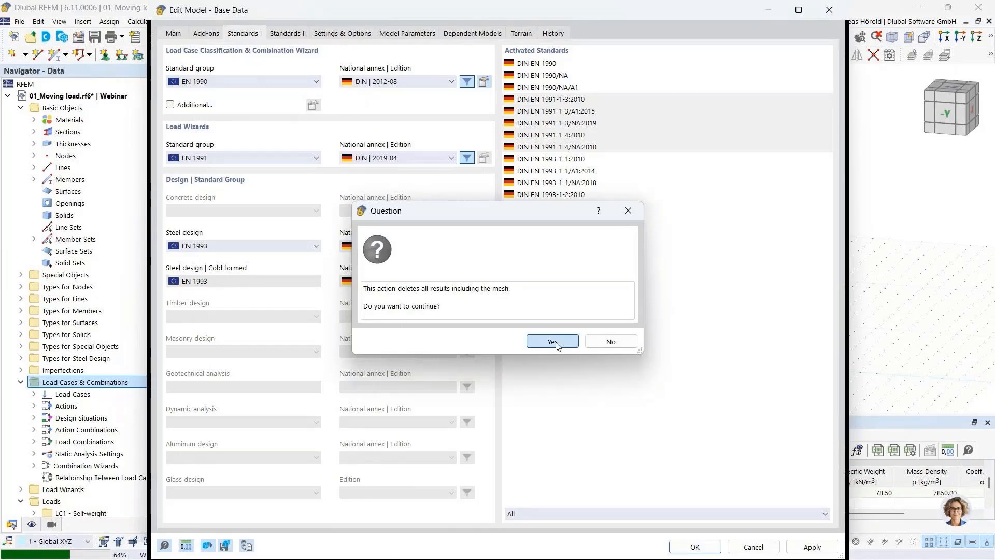
pyautogui.click(553, 342)
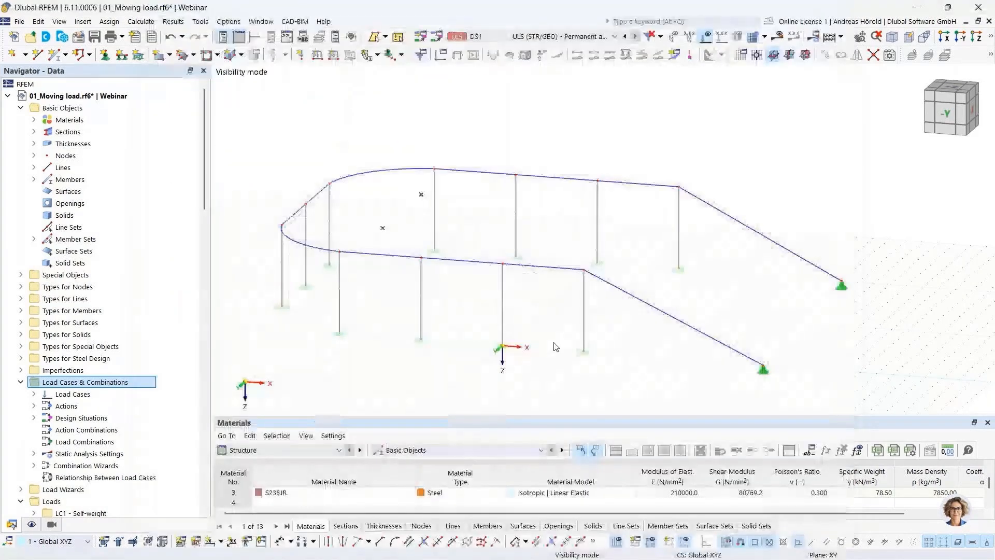
# - Examine the advanced plastic design options in the Default ultimate configuration of Steel Design, leaving the configuration without saving
pyautogui.scroll(-18, 52, 362)
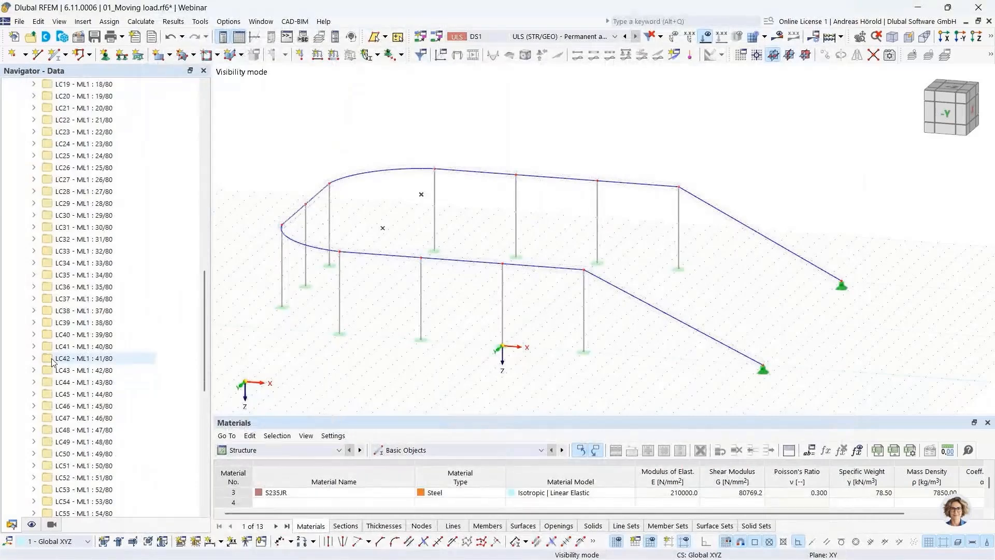
pyautogui.scroll(-11, 52, 362)
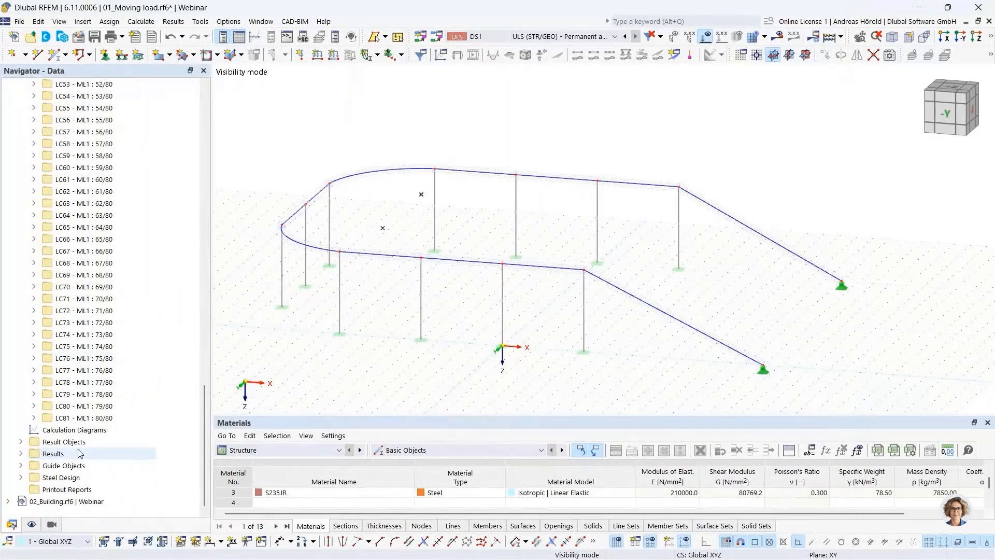
pyautogui.click(21, 478)
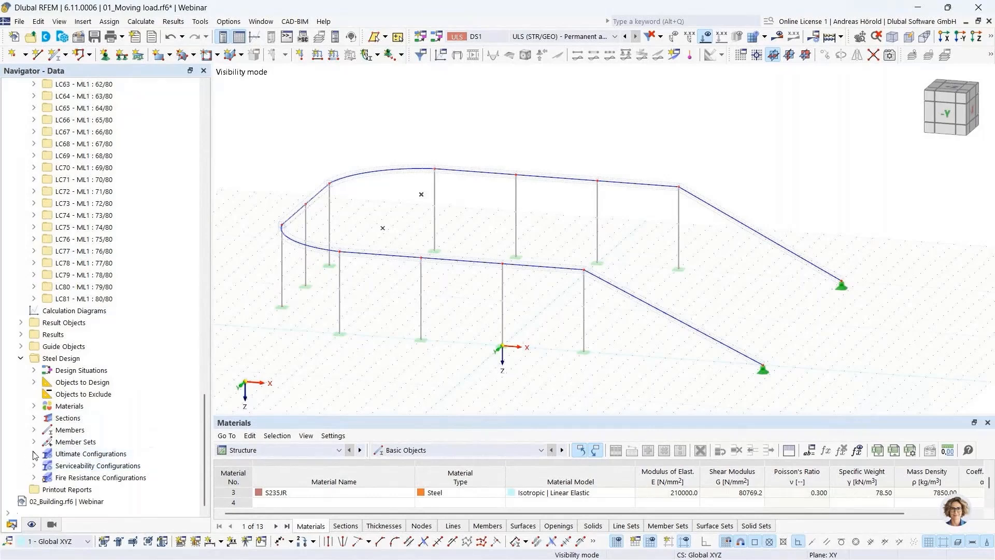
pyautogui.doubleClick(88, 453)
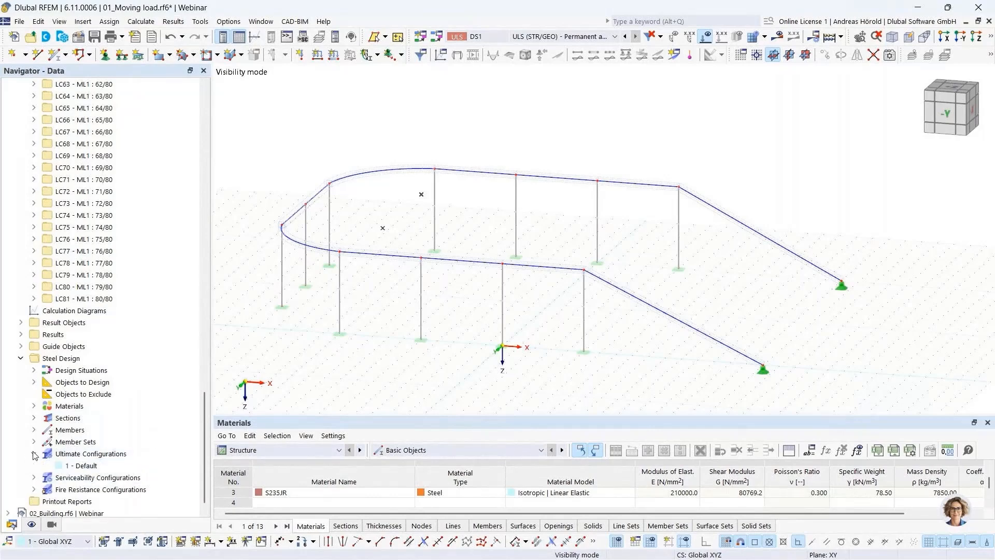
pyautogui.doubleClick(88, 466)
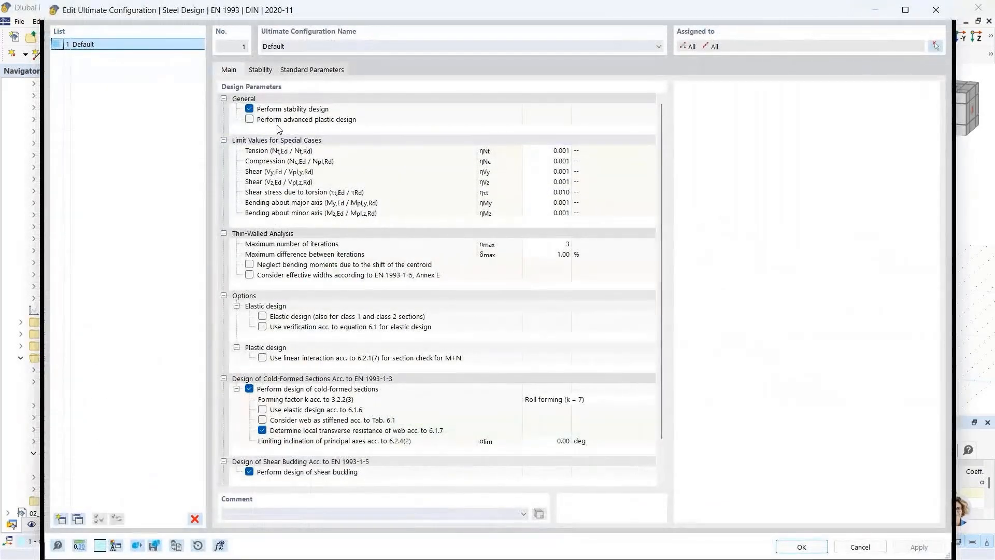
pyautogui.click(249, 120)
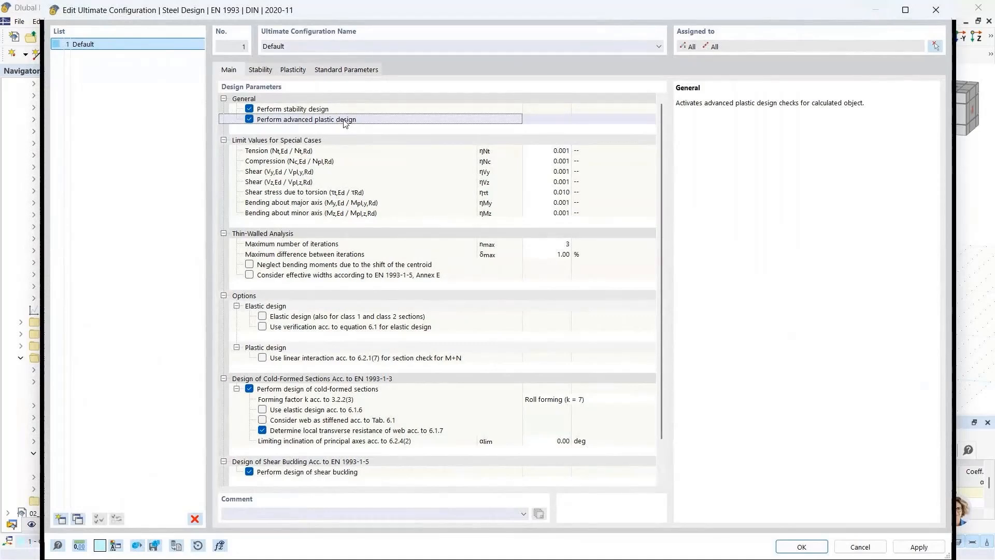
pyautogui.click(288, 70)
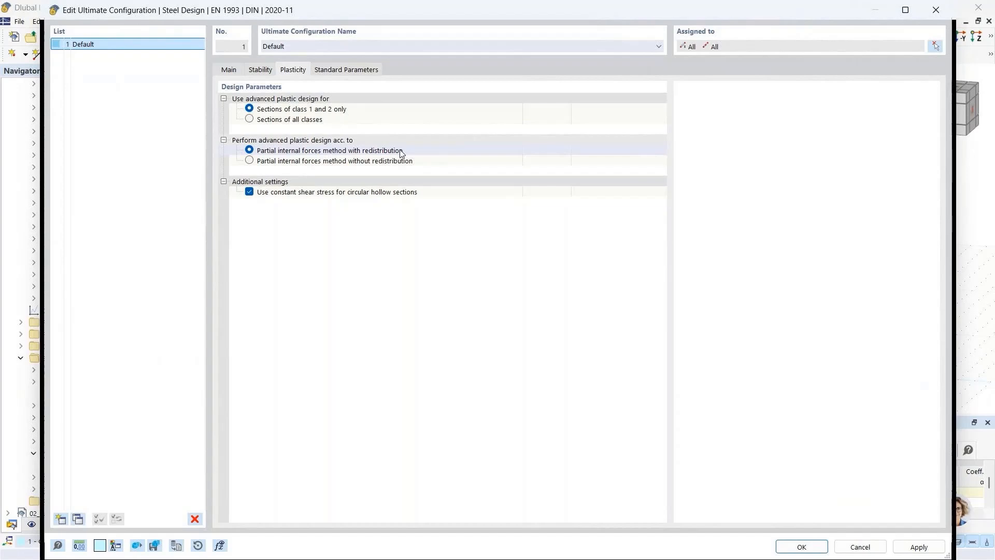
pyautogui.click(858, 547)
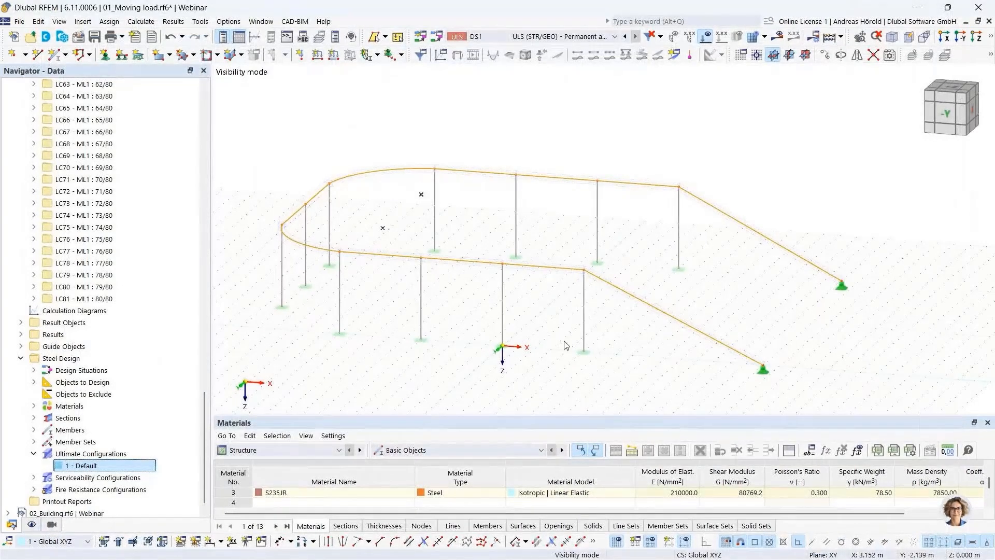
# - Switch to the 02_Building model and check the coordinates of node 146 near the roof corner without changing them
pyautogui.scroll(20, 2, 311)
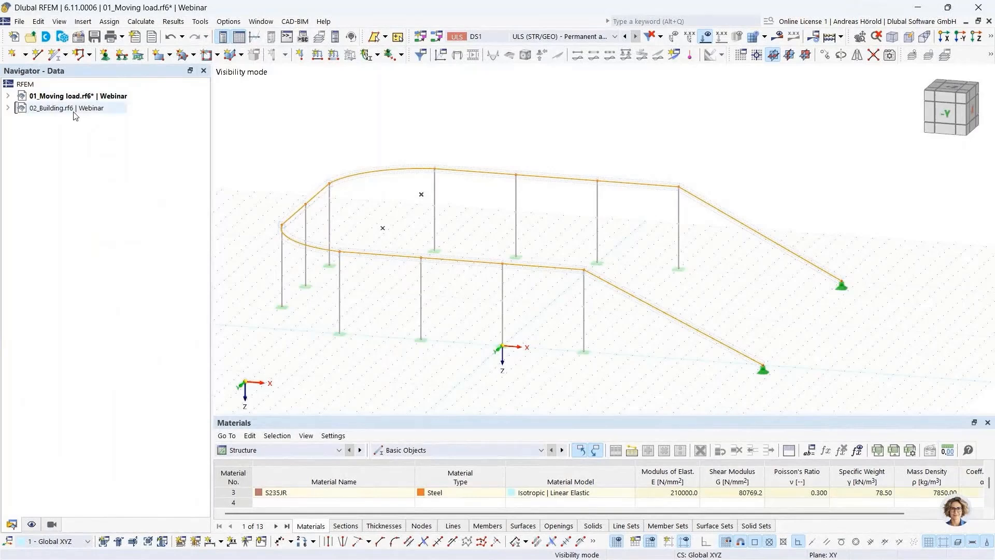
pyautogui.doubleClick(74, 110)
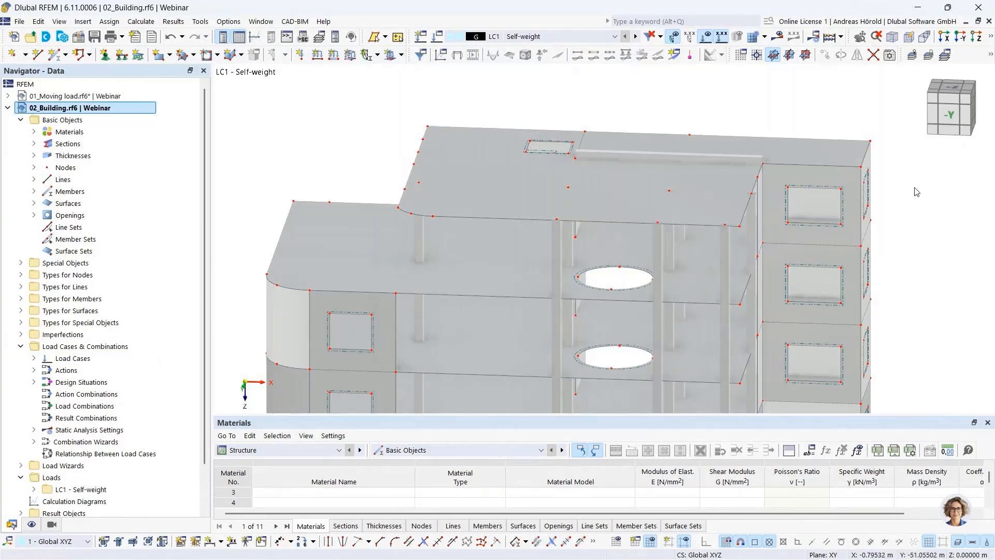
pyautogui.doubleClick(862, 171)
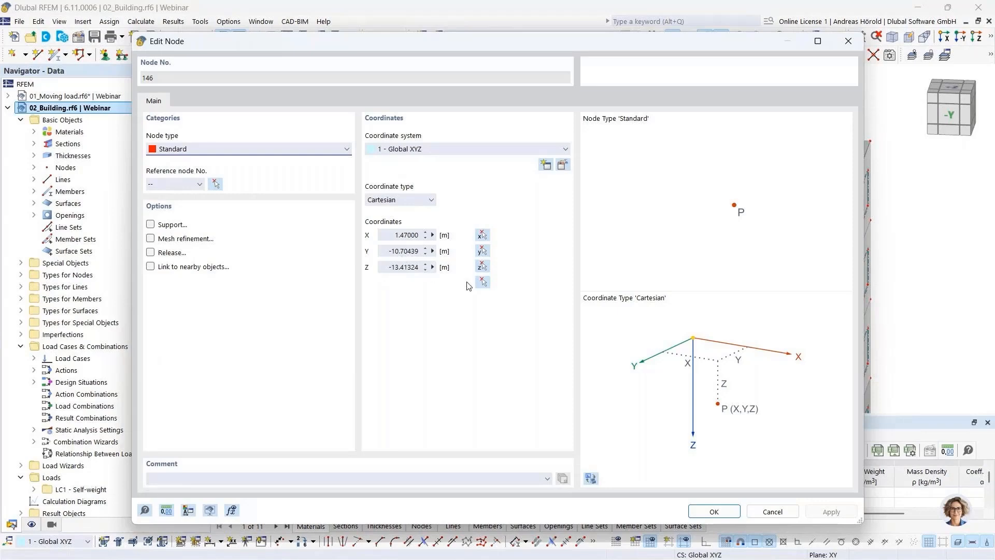
pyautogui.click(772, 512)
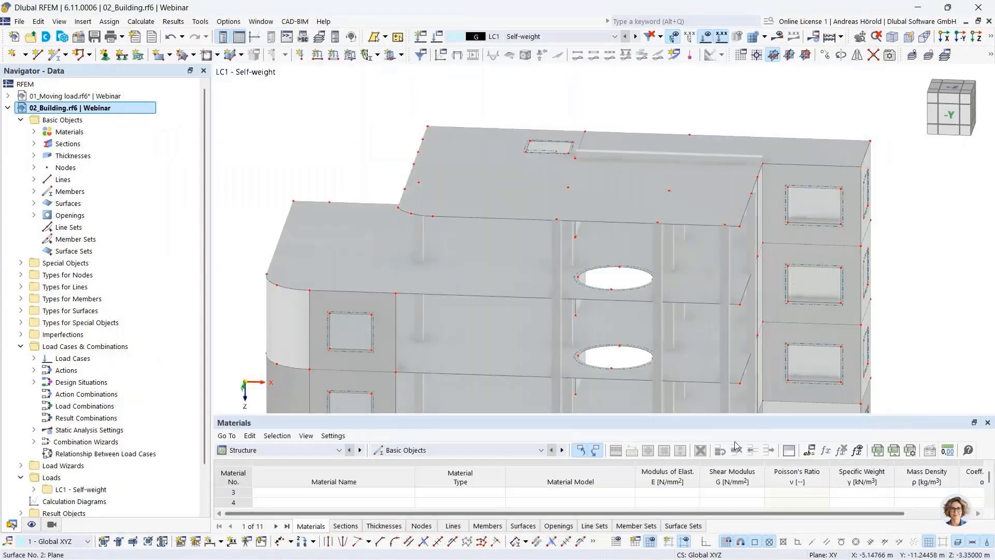
# - Round the coordinates of all nodes in the building model to 3 decimal places
pyautogui.click(200, 22)
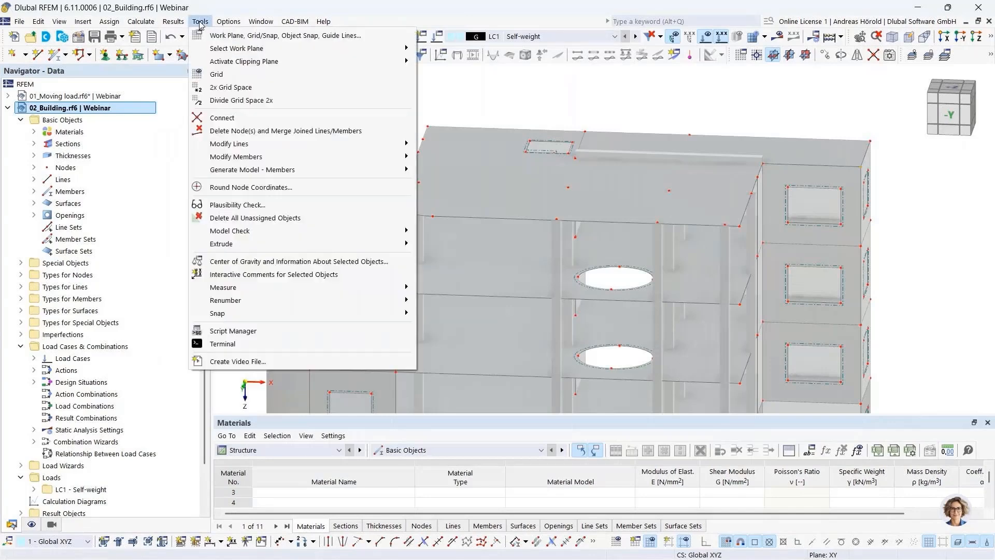
pyautogui.click(302, 189)
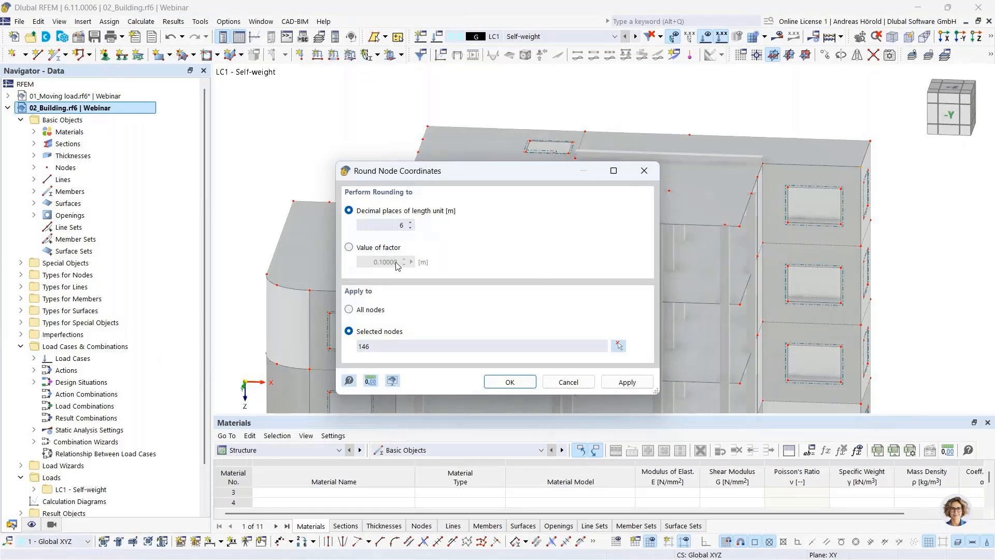
pyautogui.click(411, 228)
pyautogui.click(348, 309)
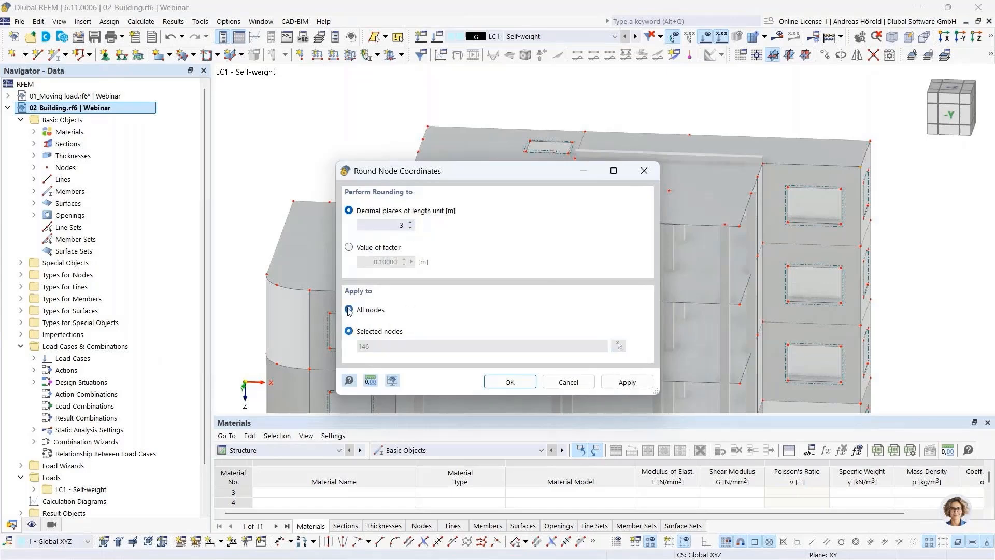
pyautogui.click(508, 382)
pyautogui.click(552, 340)
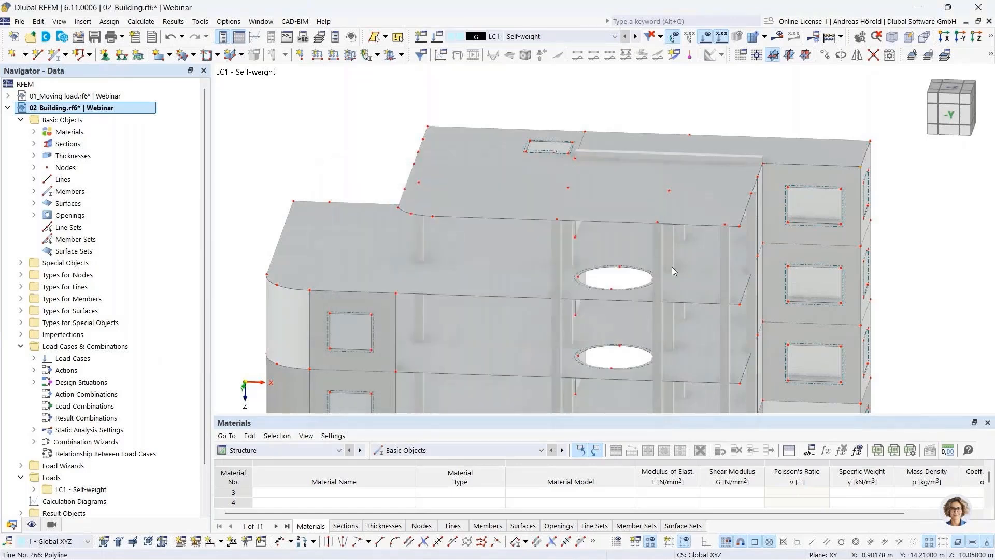
# - Inspect the rounded Y and Z coordinates of node 146 and close it without changes
pyautogui.doubleClick(862, 170)
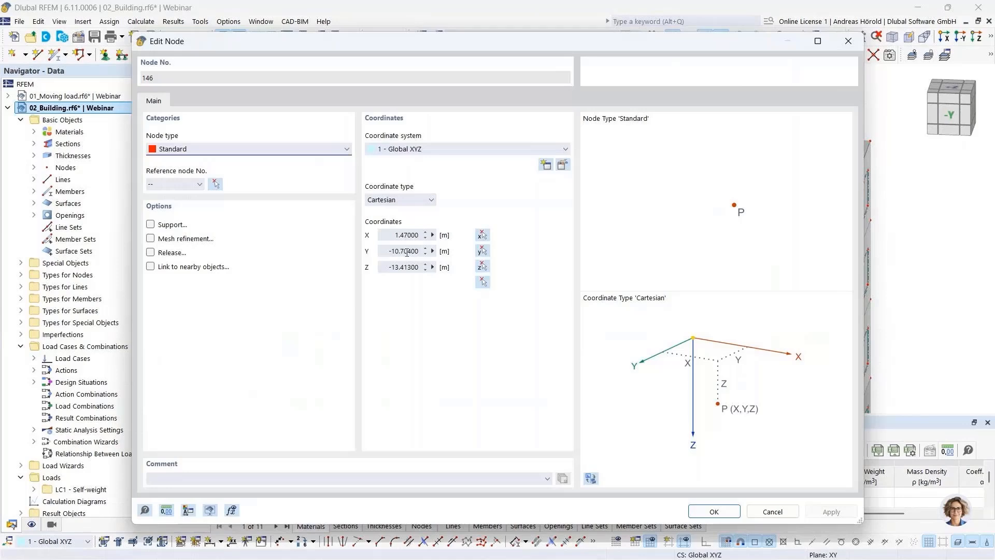
pyautogui.click(412, 250)
pyautogui.moveTo(412, 251); pyautogui.dragTo(400, 267)
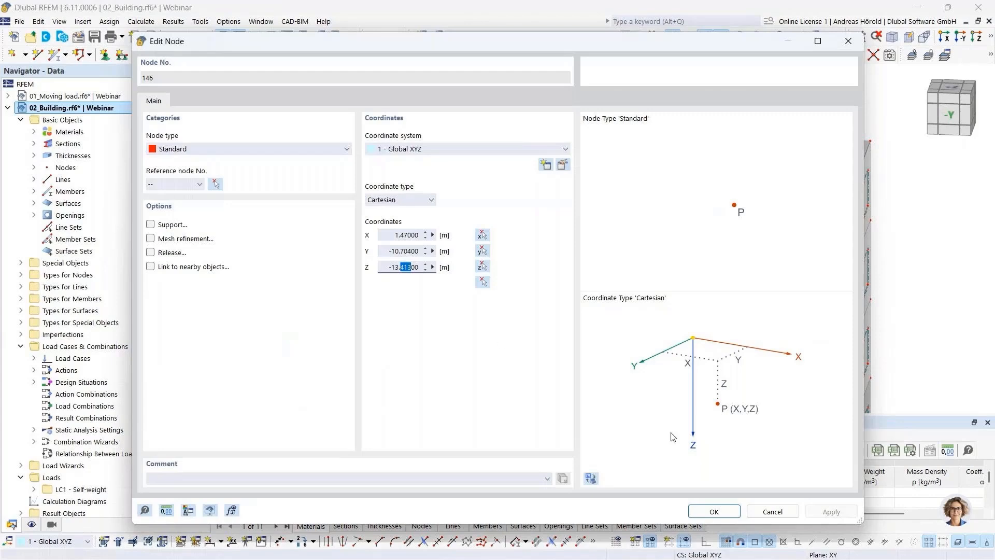
pyautogui.click(773, 512)
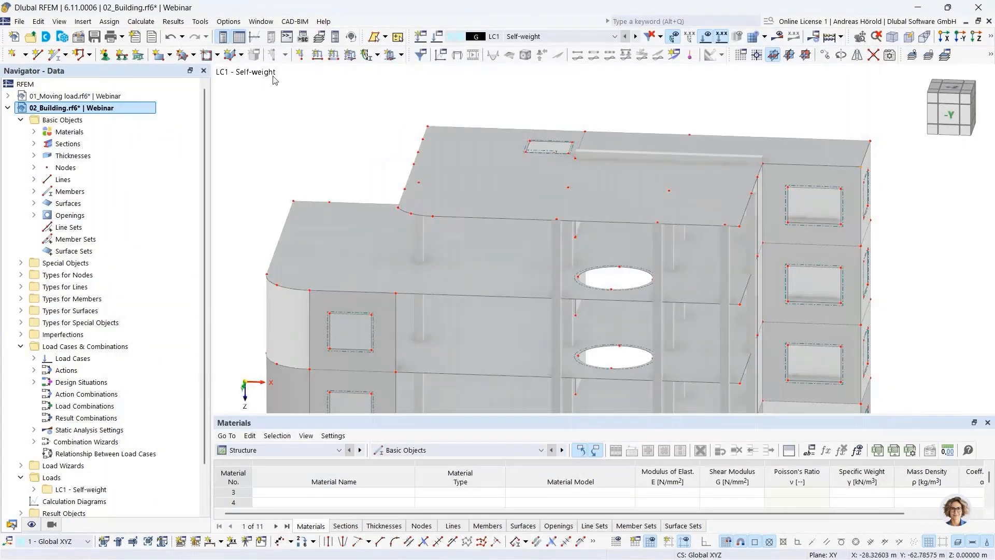
# - Round the coordinates of all nodes to a factor of 0.10000 m and reopen node 146 to check it
pyautogui.click(200, 21)
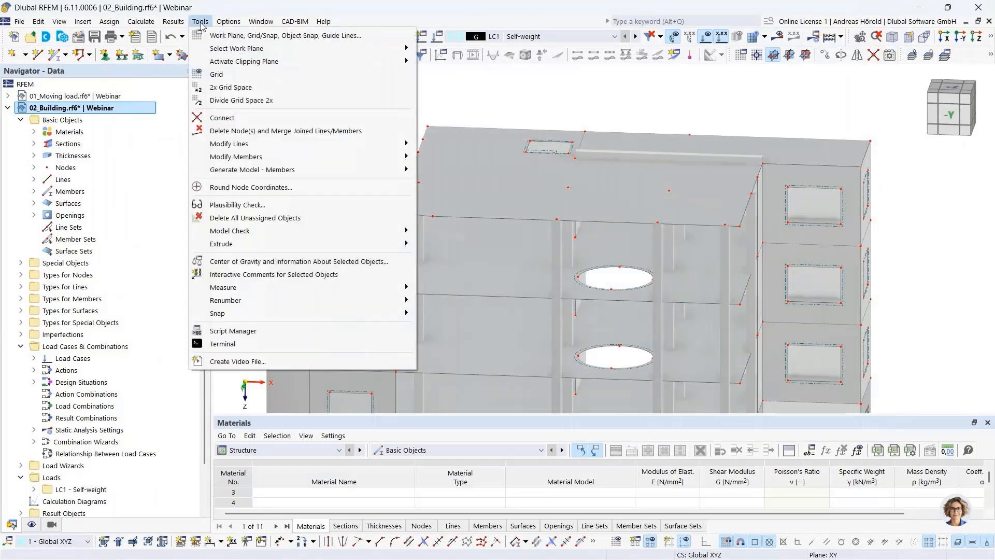
pyautogui.click(293, 193)
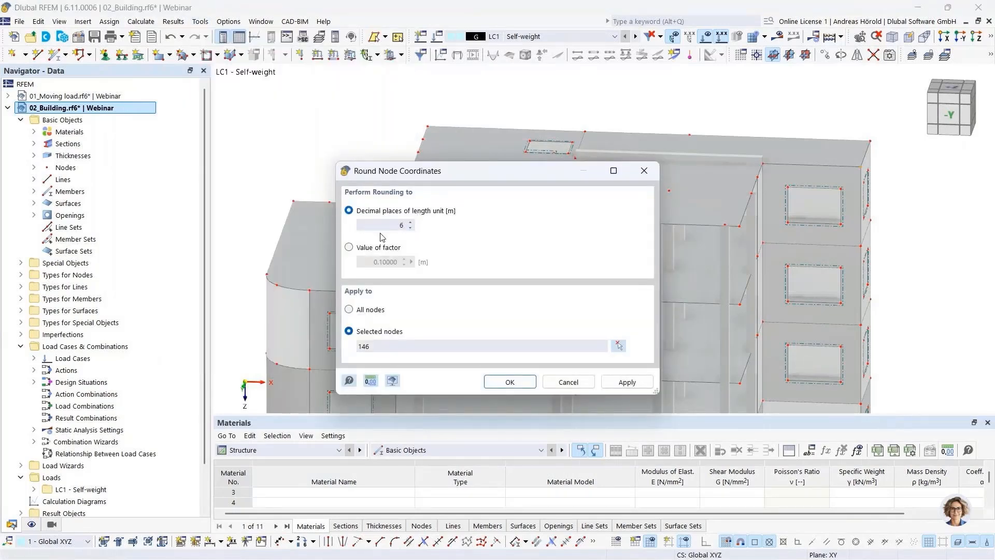
pyautogui.click(349, 248)
pyautogui.click(350, 310)
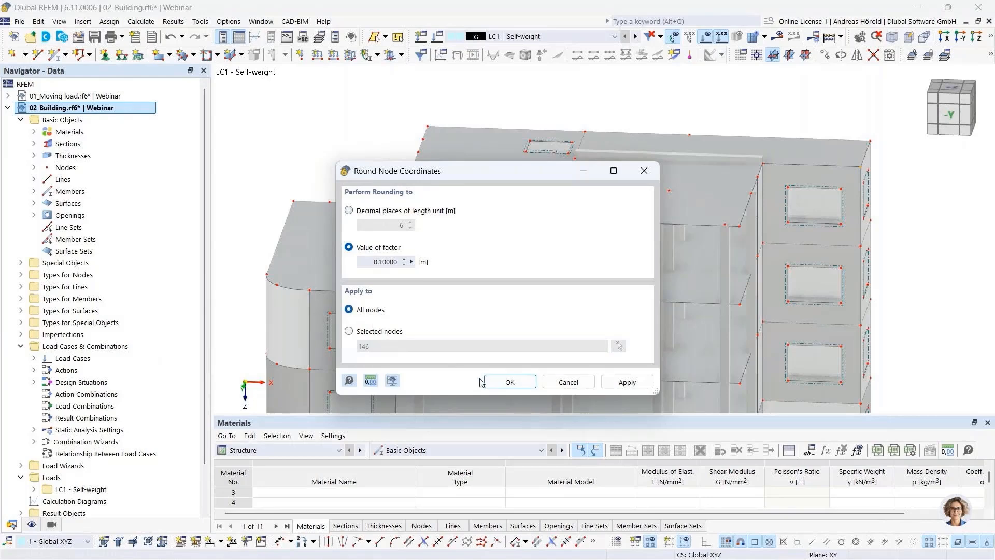
pyautogui.click(510, 382)
pyautogui.click(552, 342)
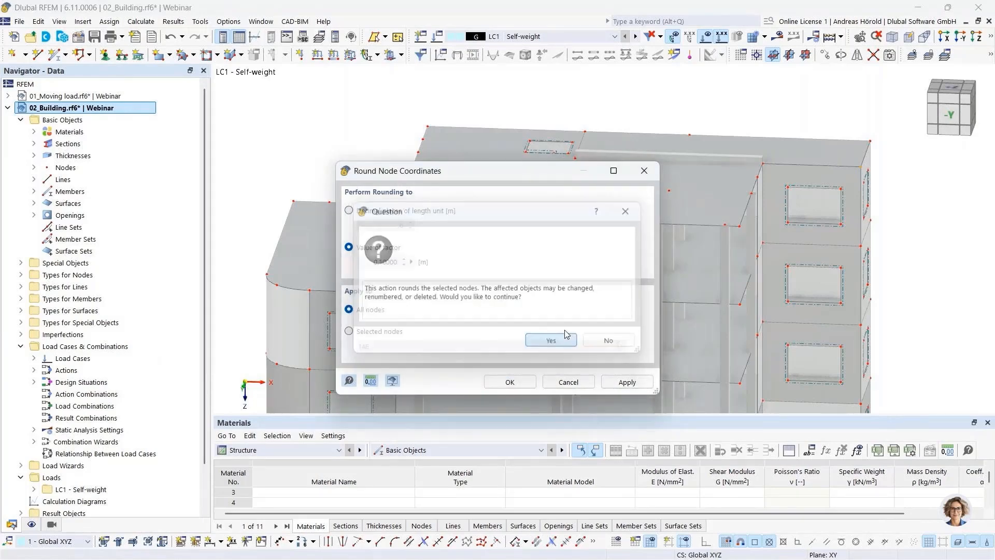
pyautogui.doubleClick(862, 171)
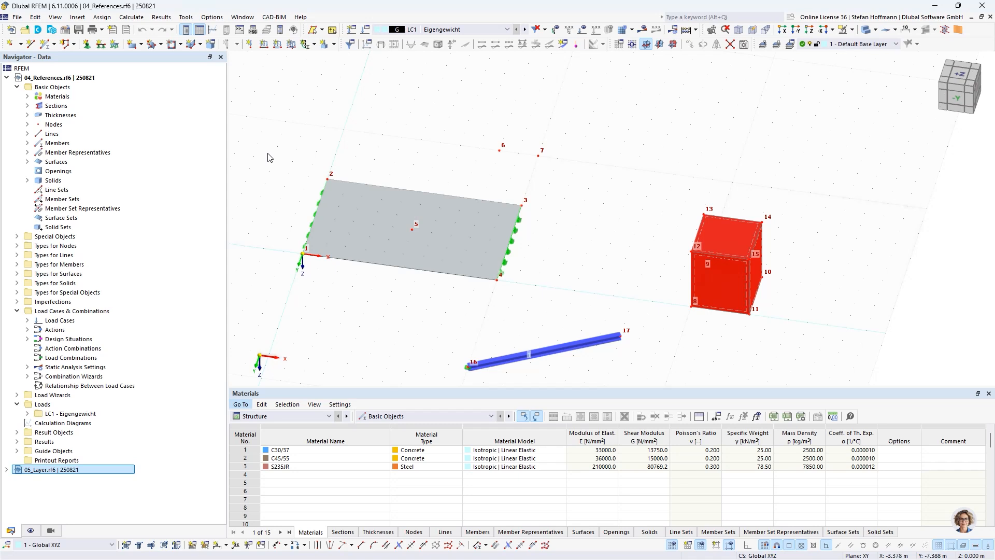
pyautogui.click(34, 17)
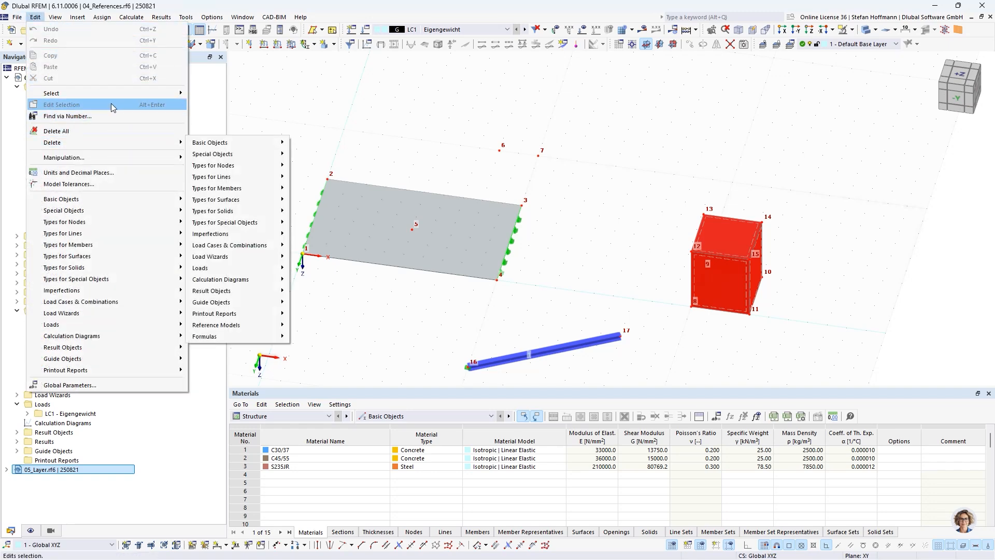
pyautogui.moveTo(112, 93)
pyautogui.click(228, 173)
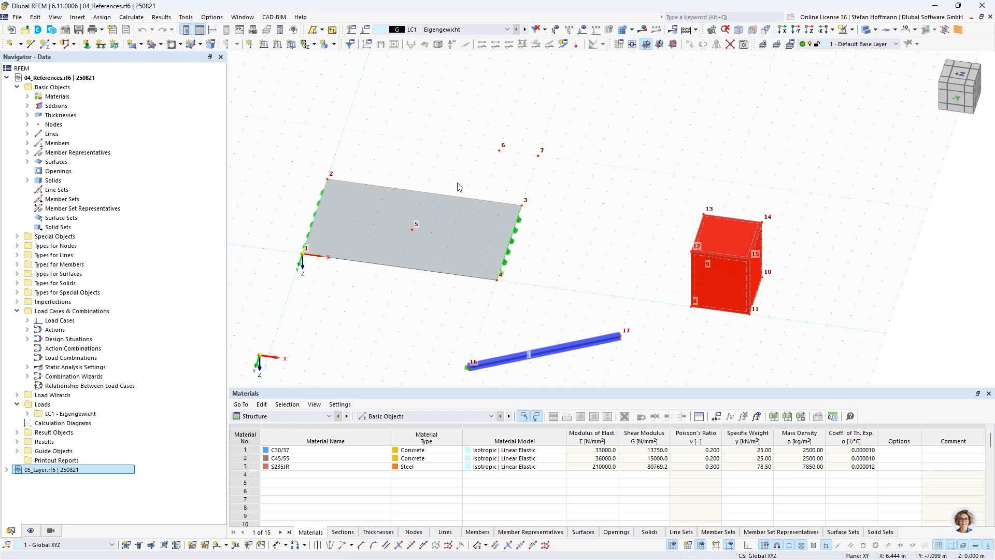
# - List the nodes of the 04_References model and check the input error information for node 7
pyautogui.click(27, 124)
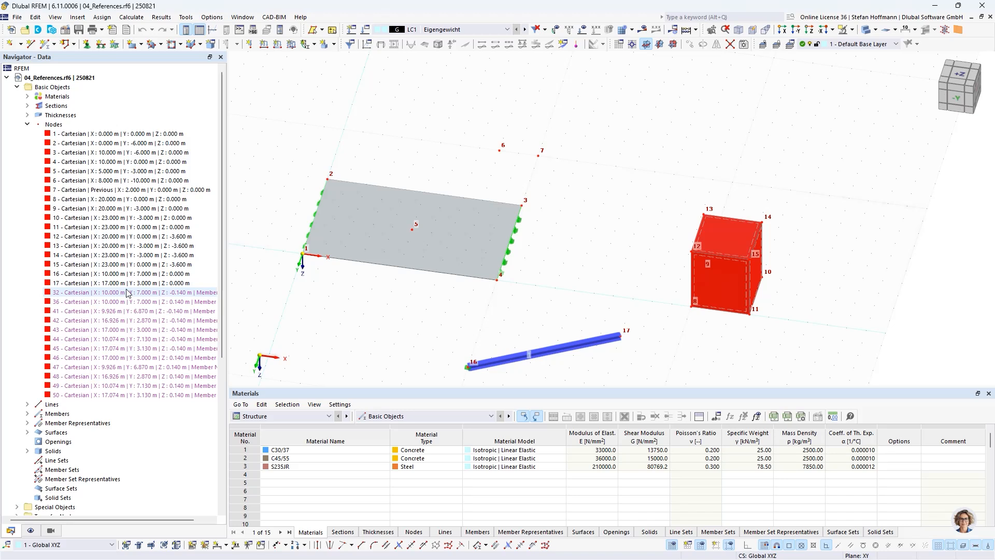
pyautogui.rightClick(110, 190)
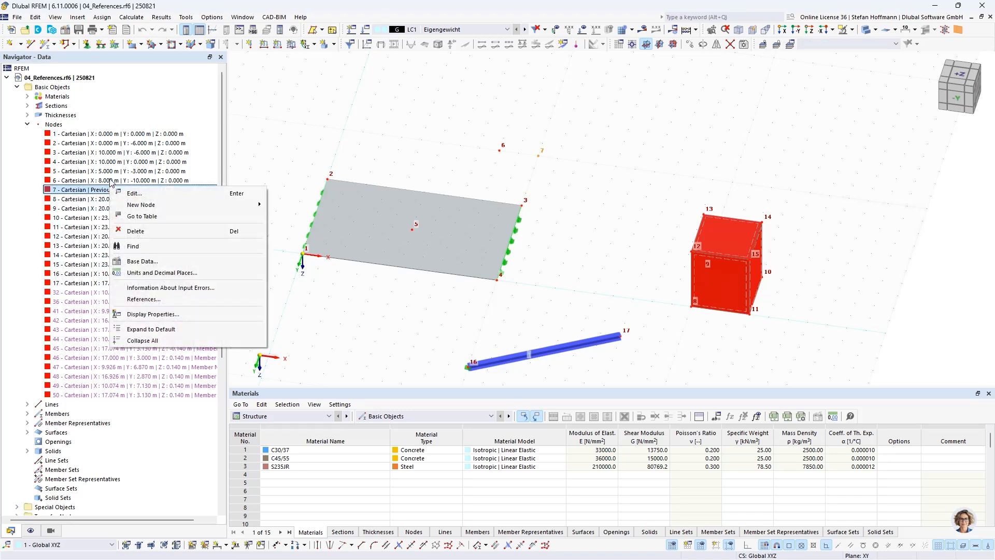
pyautogui.click(162, 291)
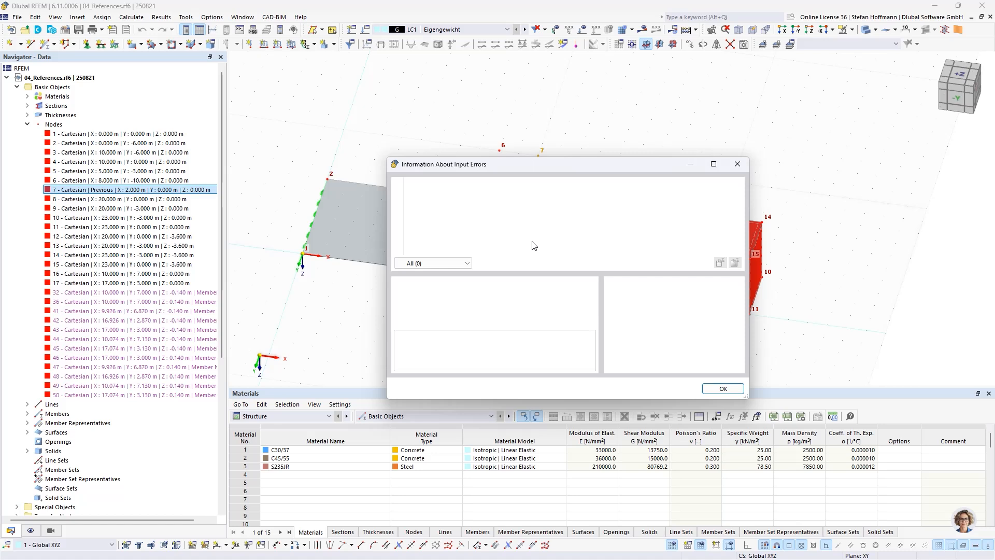
pyautogui.click(737, 164)
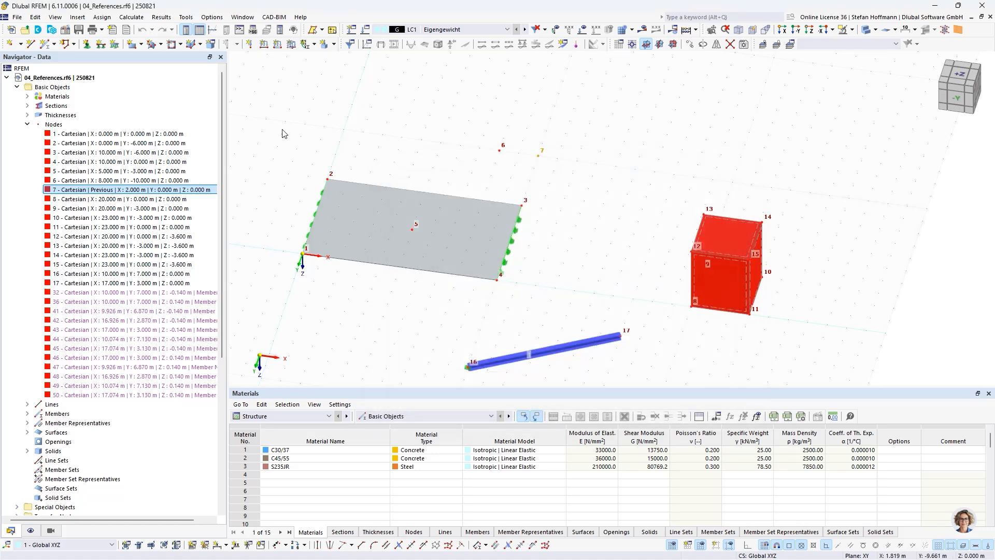
# - Check which objects reference node 6 and close the reference list
pyautogui.click(122, 181)
pyautogui.rightClick(121, 181)
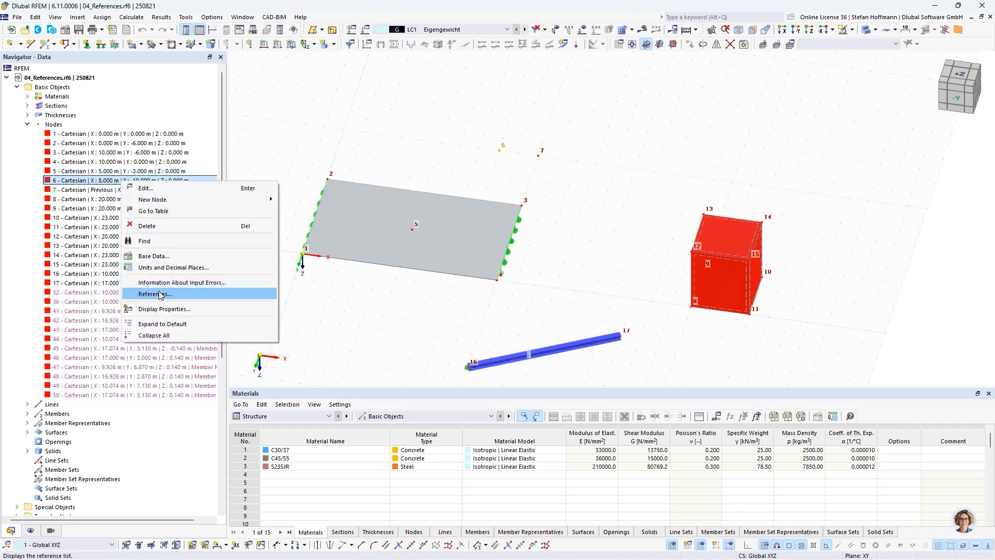
pyautogui.click(161, 295)
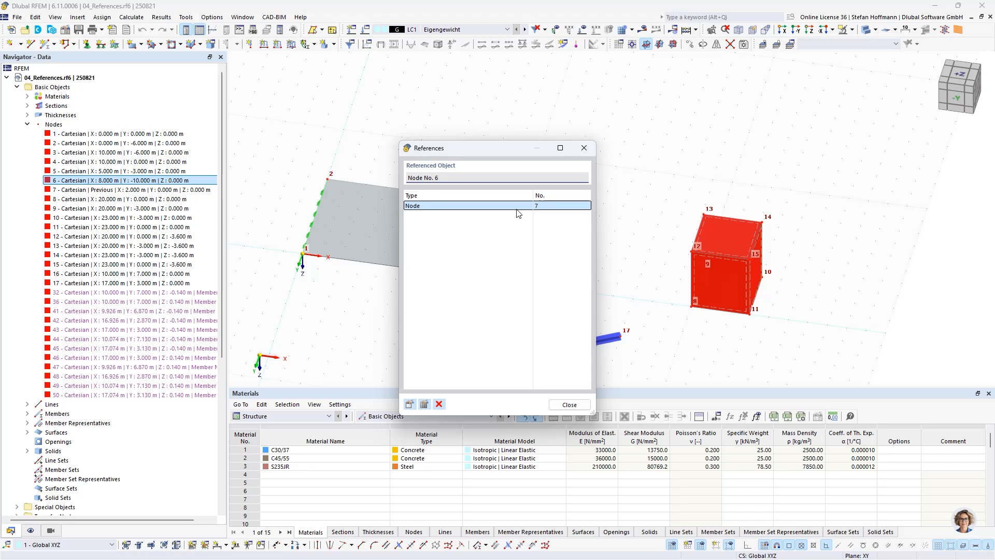
pyautogui.click(588, 150)
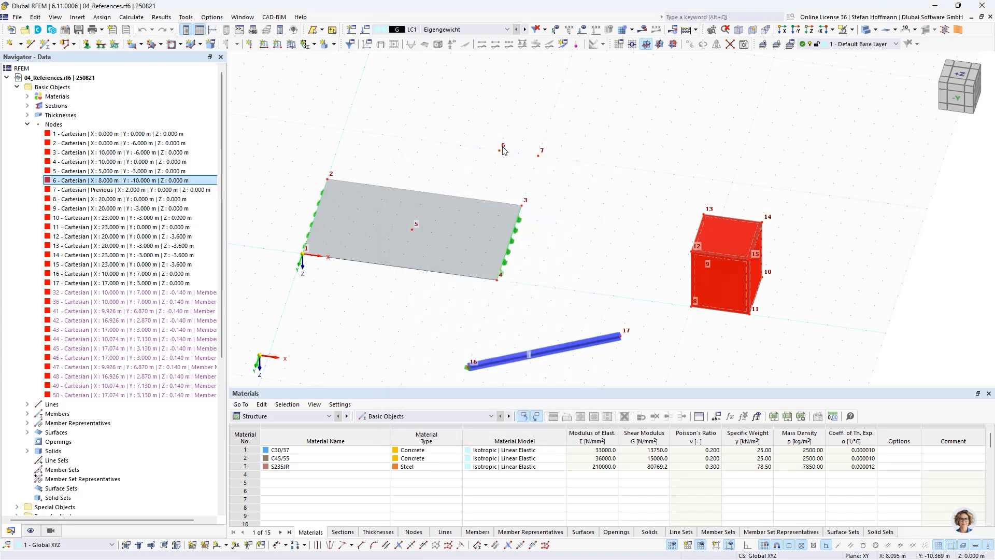
# - Move node 6 to X 7.000 m, Y -9.000 m, and remove node 7's reference to the previous node
pyautogui.click(475, 160)
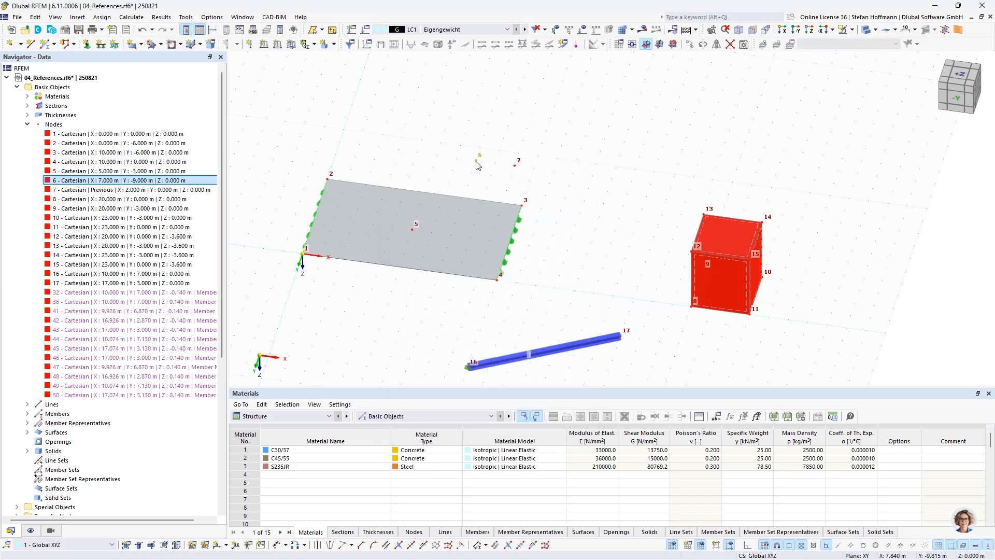
pyautogui.doubleClick(516, 167)
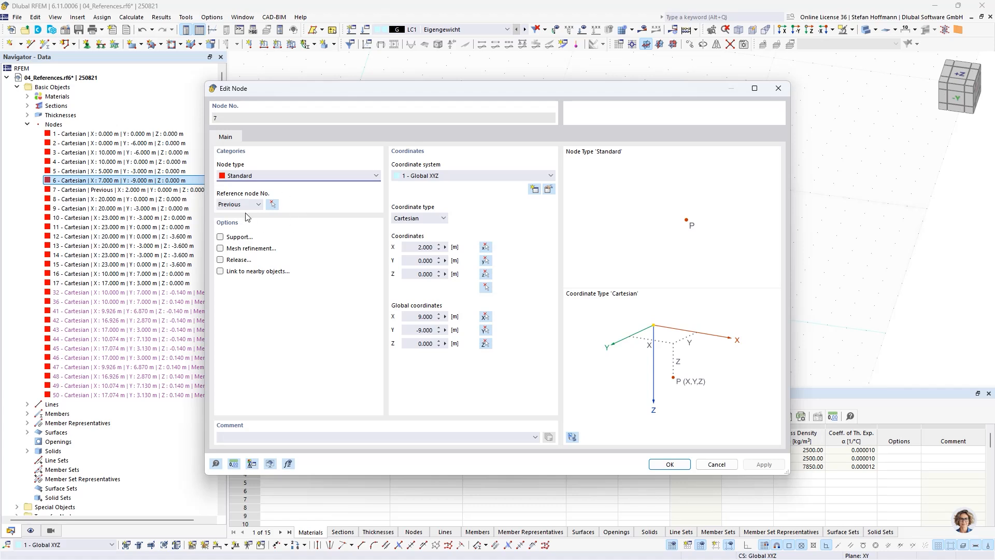
pyautogui.click(431, 248)
pyautogui.click(258, 204)
pyautogui.click(257, 214)
pyautogui.click(669, 463)
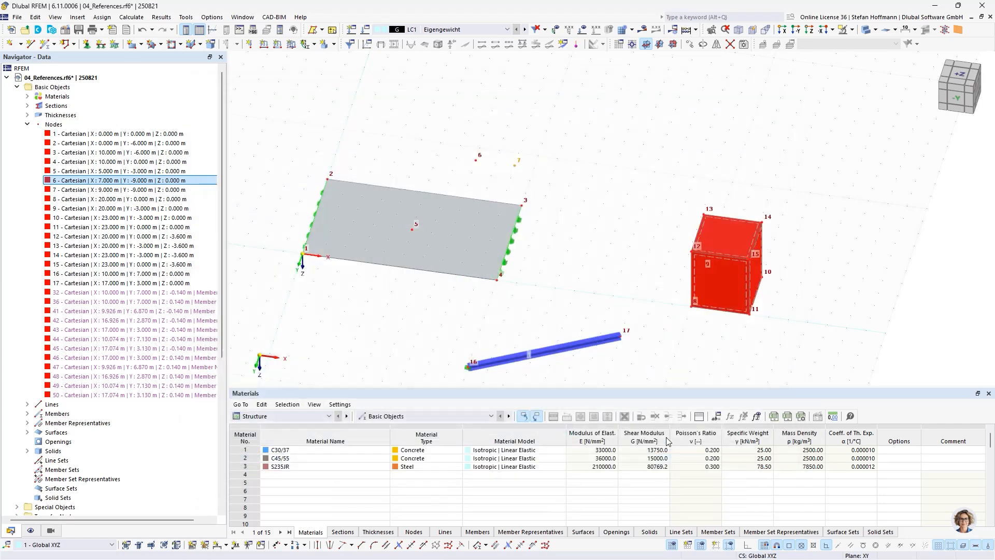
# - Select the free nodes that are not connected to any object, and clear the selection again
pyautogui.click(36, 16)
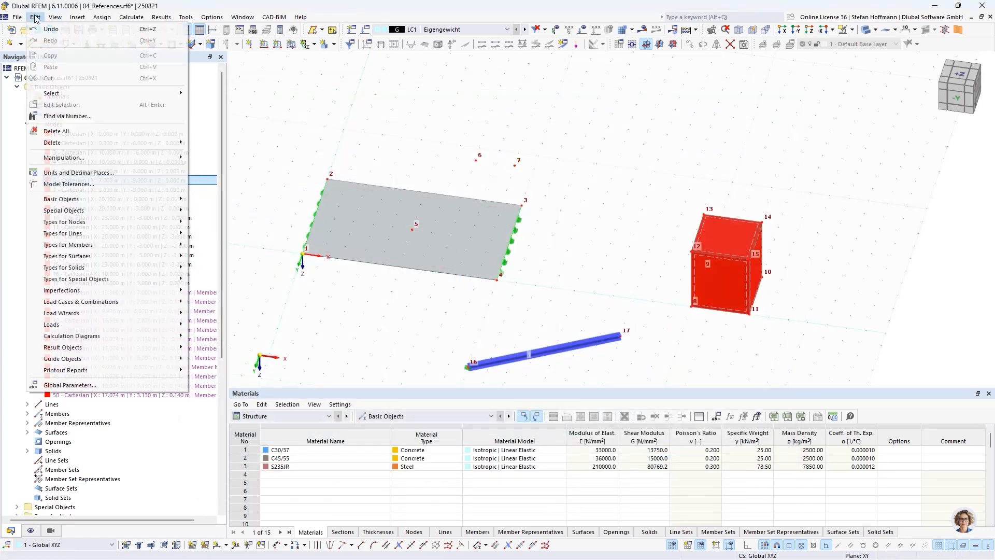
pyautogui.moveTo(82, 94)
pyautogui.click(253, 178)
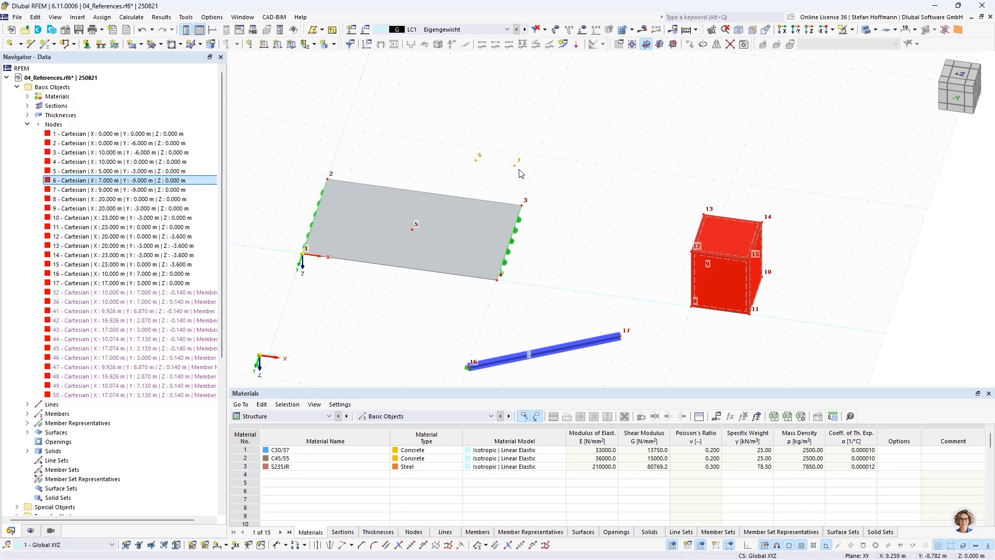
pyautogui.click(472, 170)
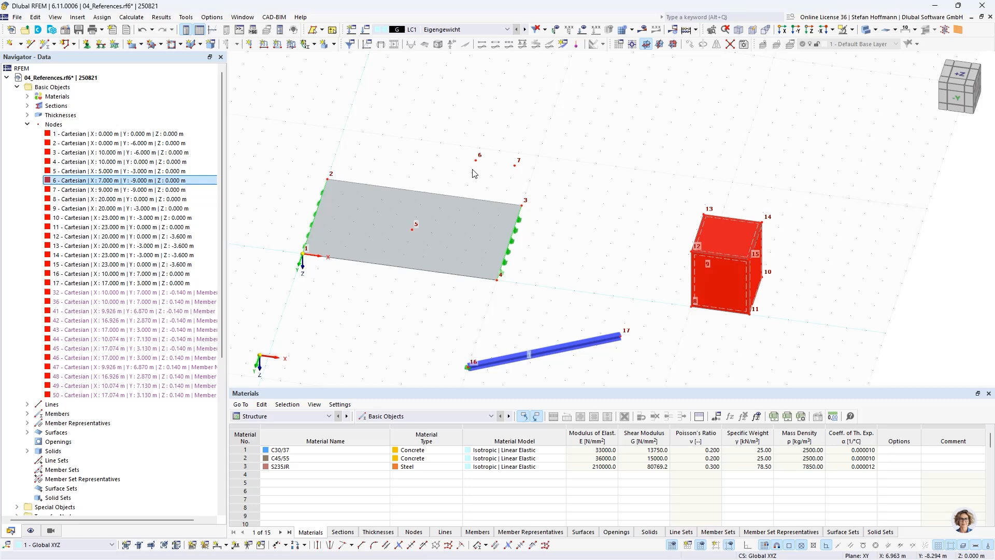
# - Inspect the integrated objects of surface 1 and close it without changes
pyautogui.doubleClick(455, 213)
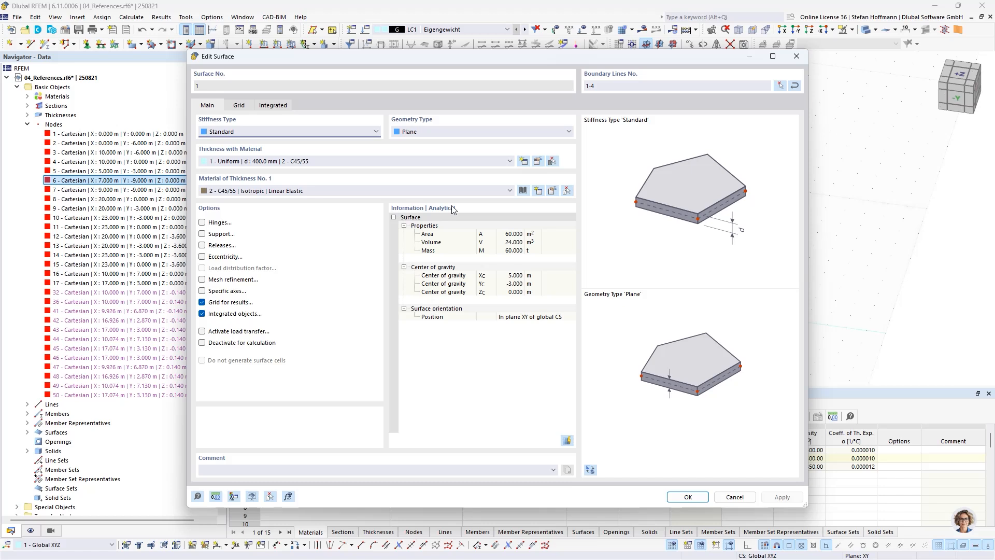
pyautogui.click(282, 105)
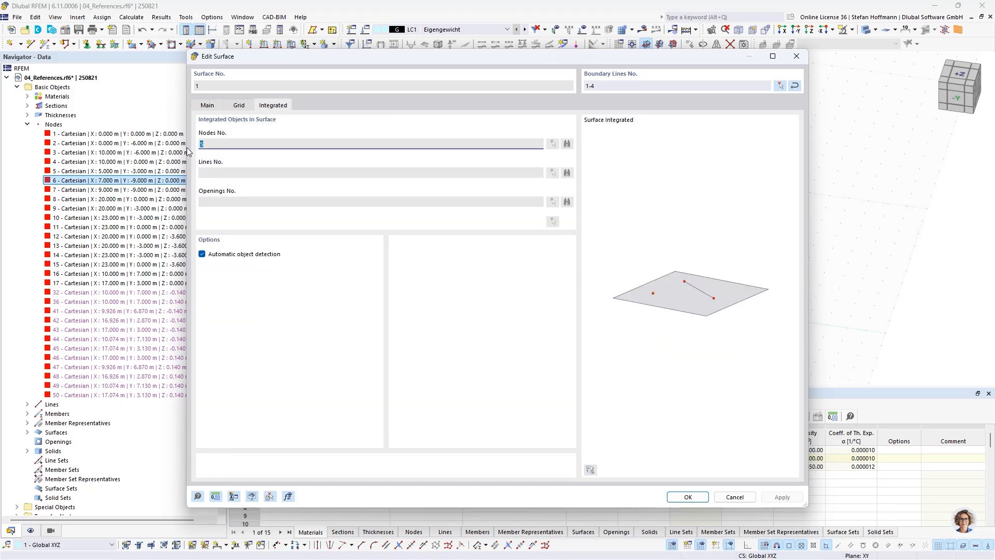
pyautogui.click(724, 496)
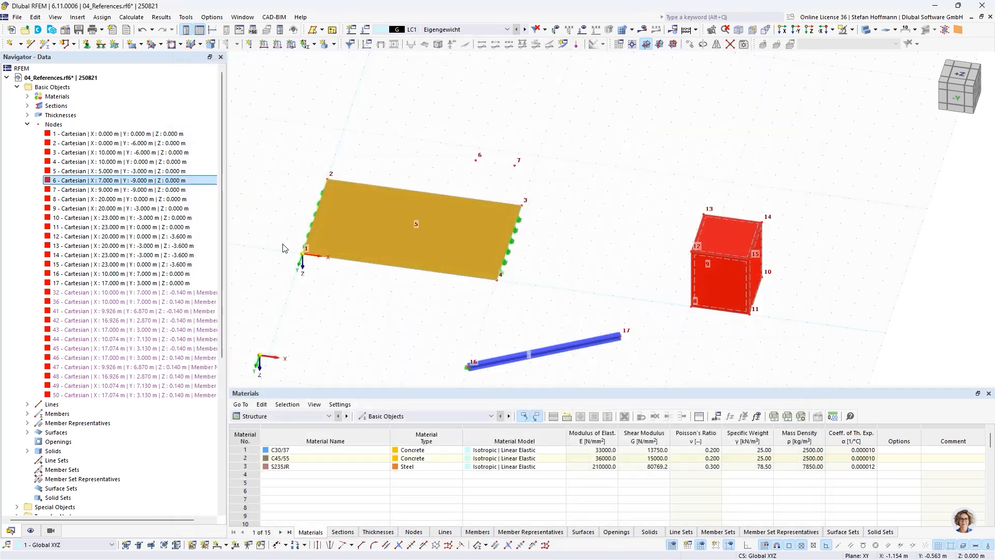
# - Check which objects reference node 5 inside the plate and close the reference list
pyautogui.rightClick(156, 172)
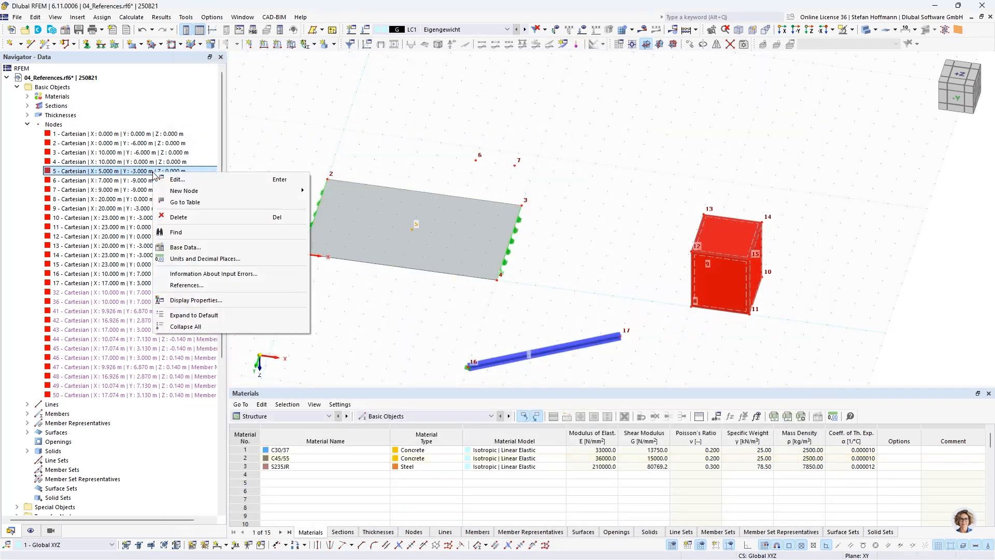
pyautogui.click(196, 285)
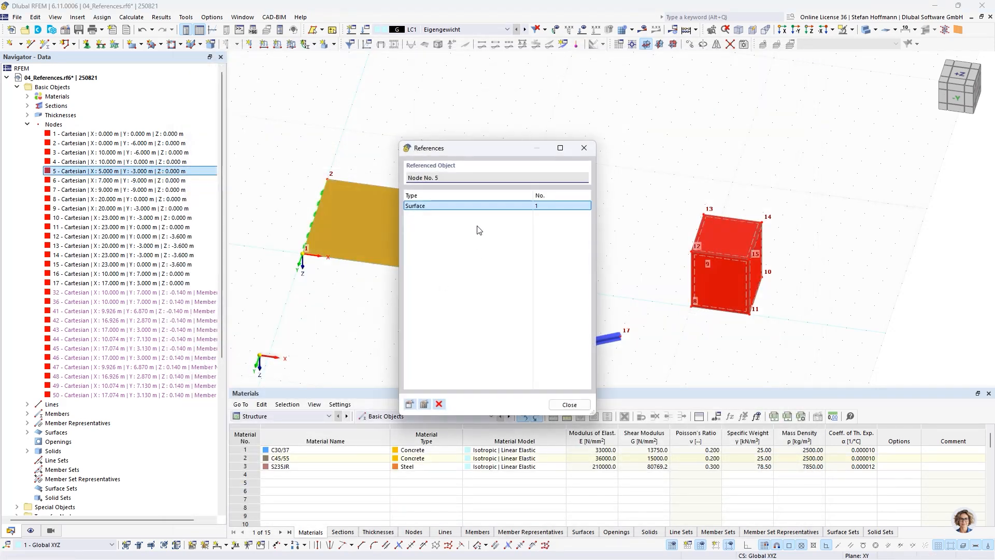
pyautogui.click(447, 207)
pyautogui.click(584, 148)
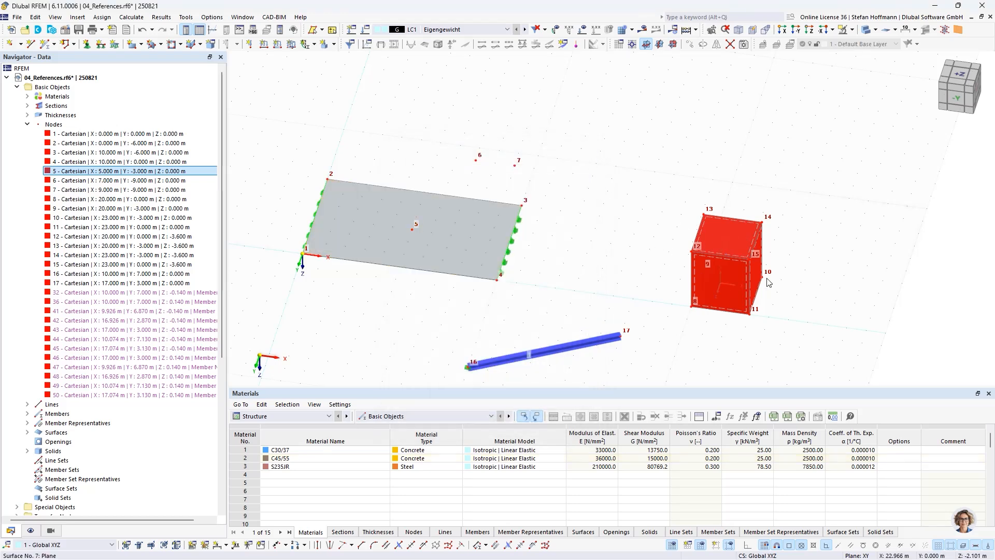
# - List the model's surfaces and check which objects reference surface 3 of the cube
pyautogui.click(27, 125)
pyautogui.click(27, 162)
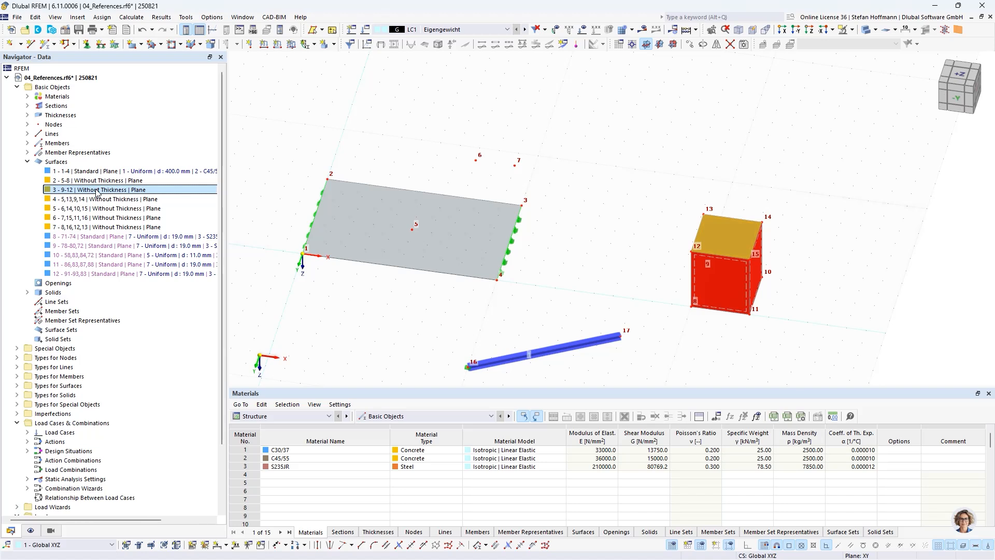
pyautogui.rightClick(97, 191)
pyautogui.click(160, 313)
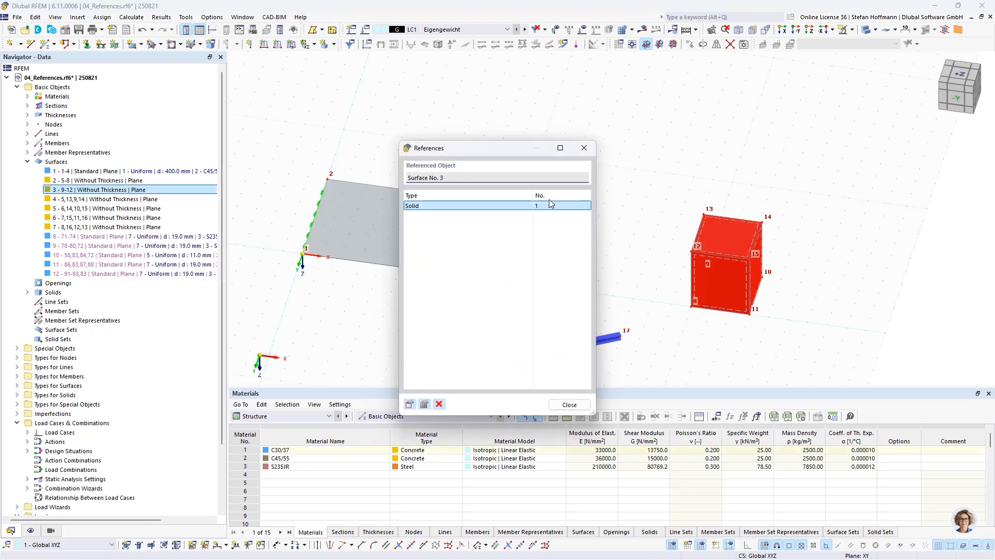
pyautogui.click(569, 405)
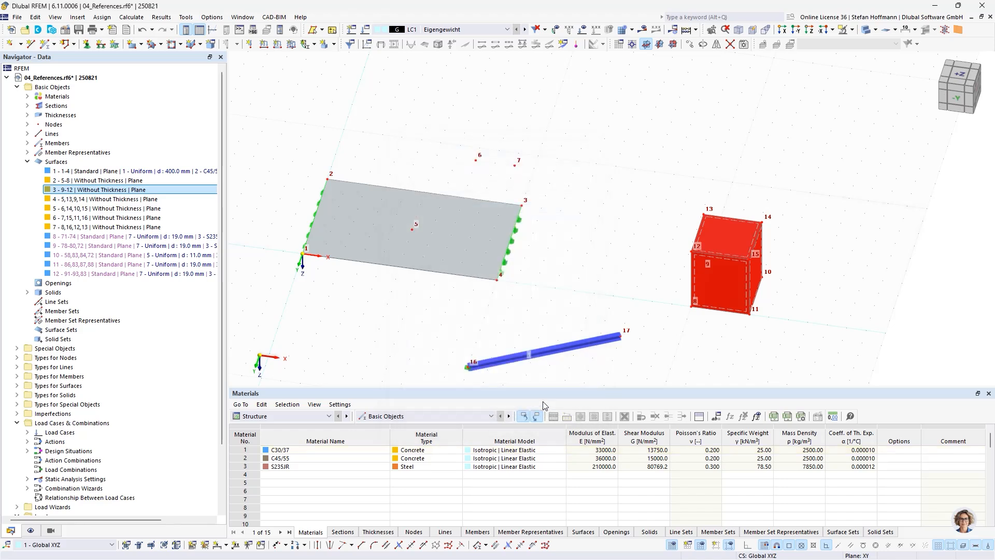
# - Turn on the display of solids in the model and return to the model data
pyautogui.click(30, 530)
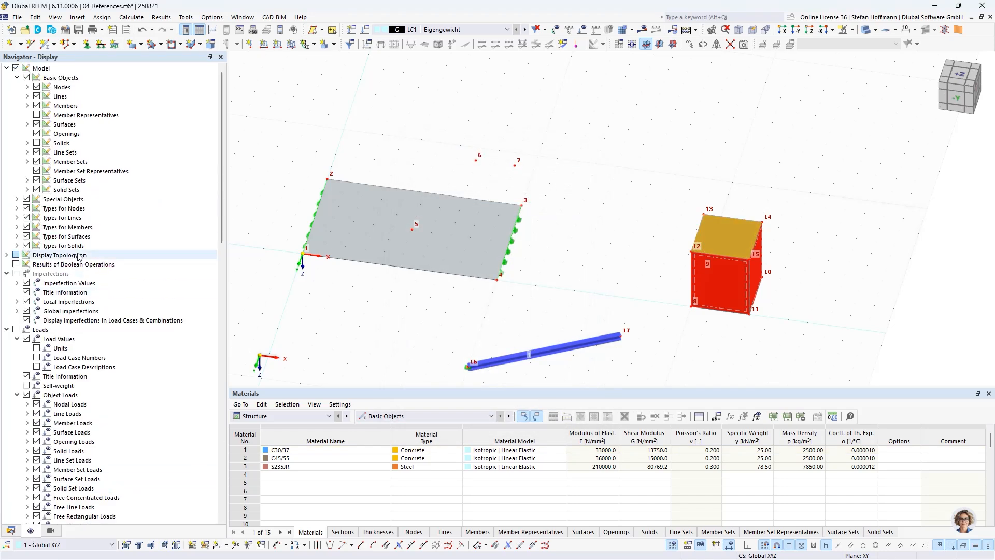
pyautogui.click(37, 143)
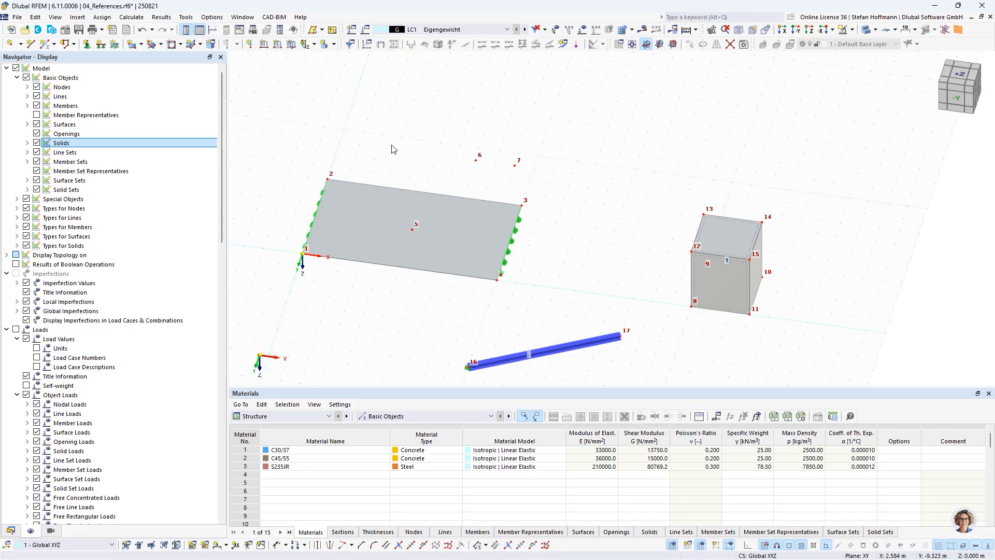
pyautogui.click(11, 531)
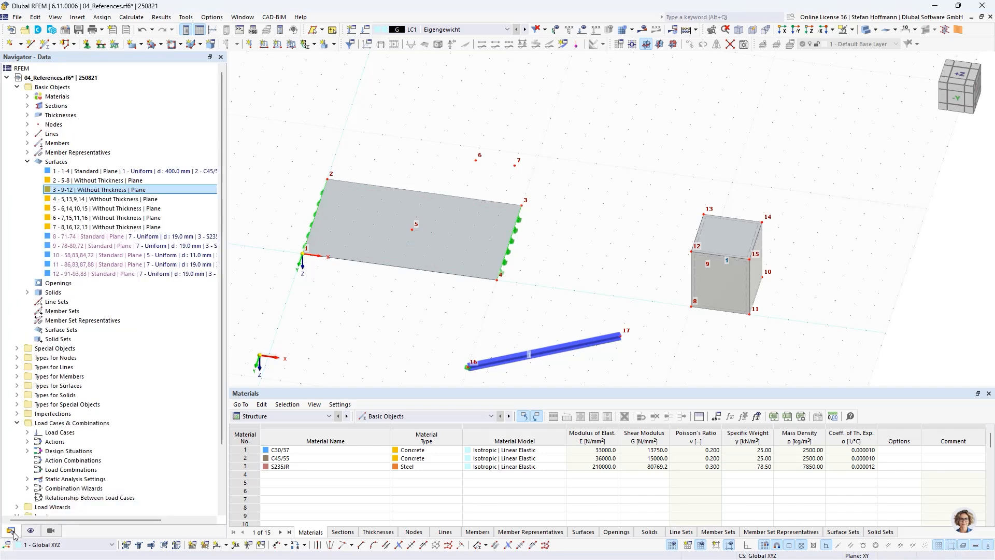
# - Check which objects reference surface 8, the generated 19.0 mm surface, and close the reference list
pyautogui.click(116, 238)
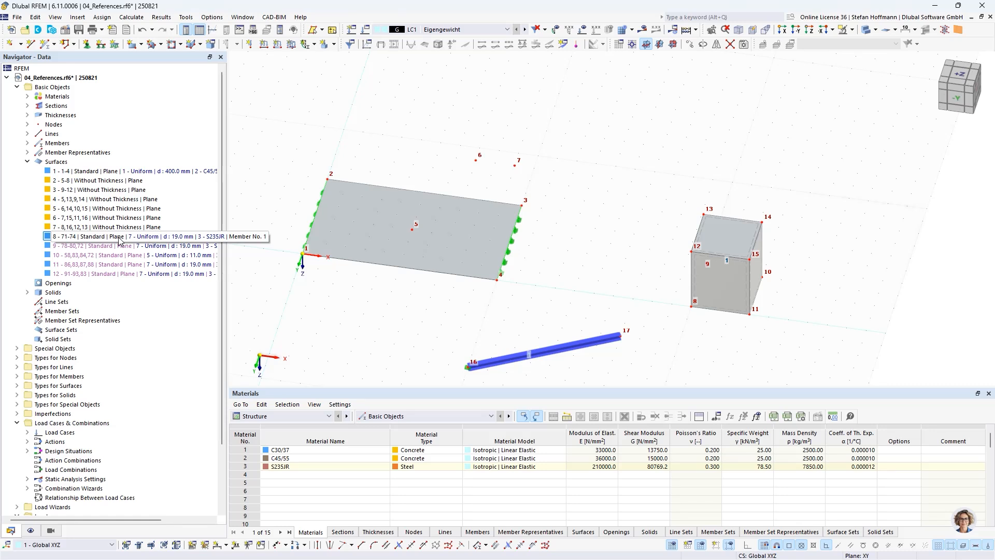
pyautogui.rightClick(119, 239)
pyautogui.click(184, 360)
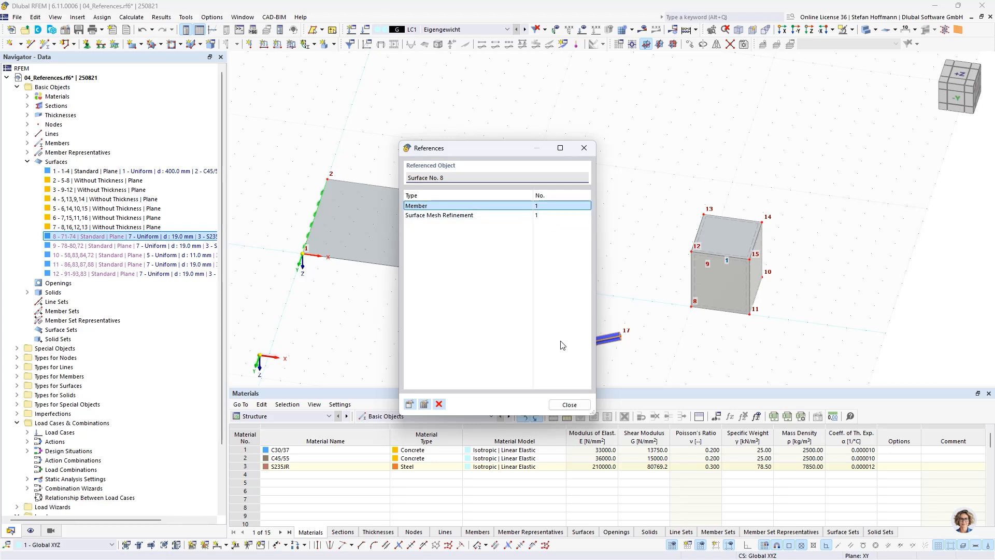
pyautogui.click(568, 404)
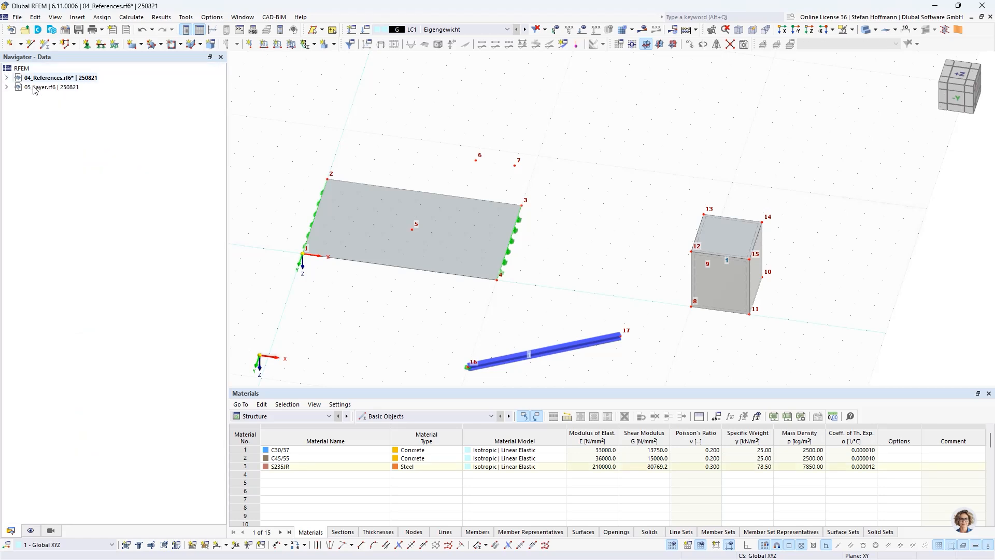
# - Switch to the 05_Layer model and review its activated add-ons in the base data without changing them
pyautogui.click(64, 91)
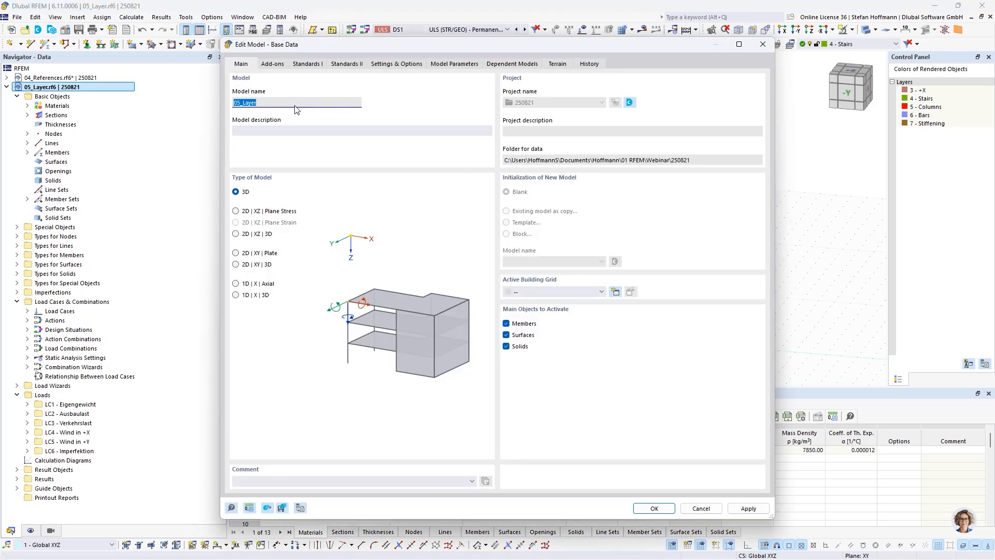
pyautogui.click(279, 66)
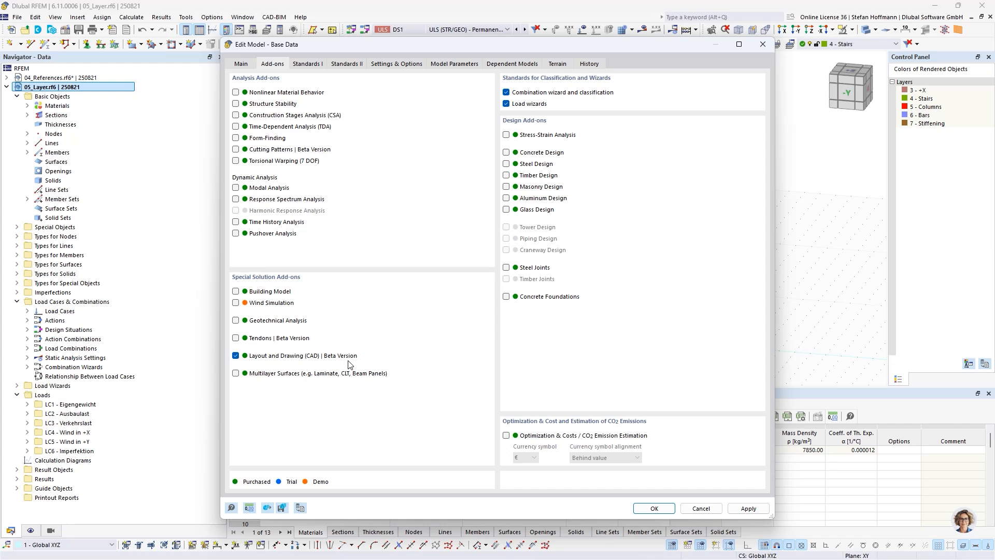
pyautogui.click(706, 508)
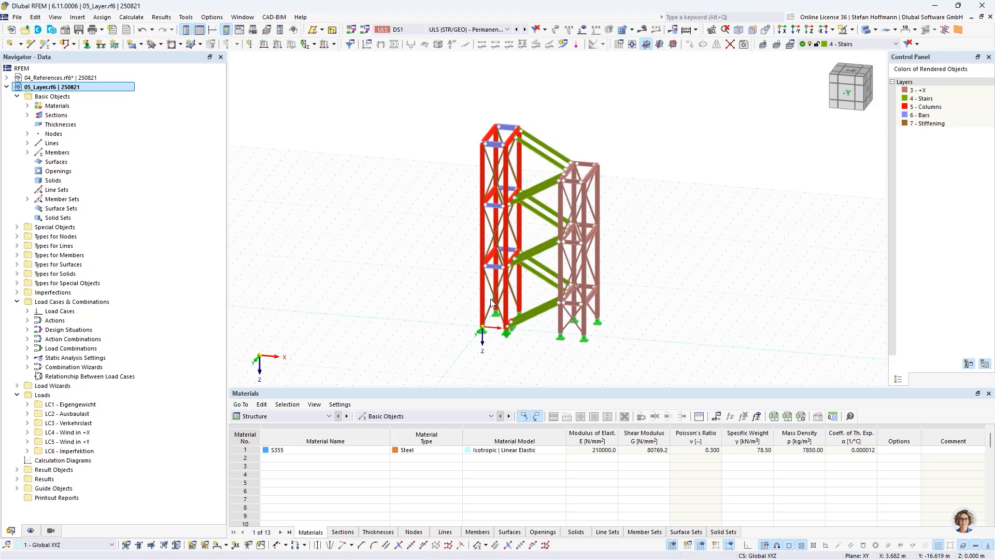
# - Review the layers available as the current layer without changing it, and show the Layer Manager
pyautogui.click(879, 45)
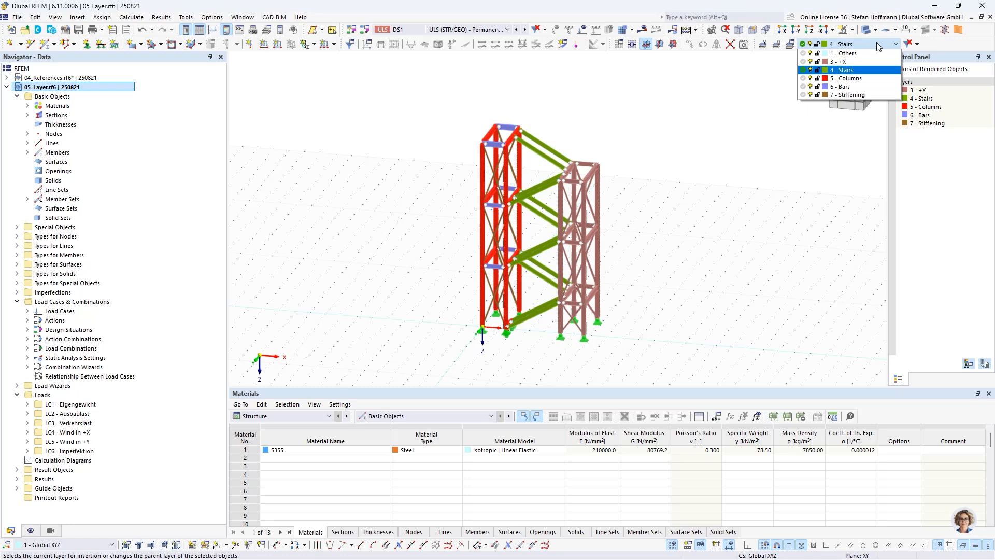
pyautogui.click(876, 42)
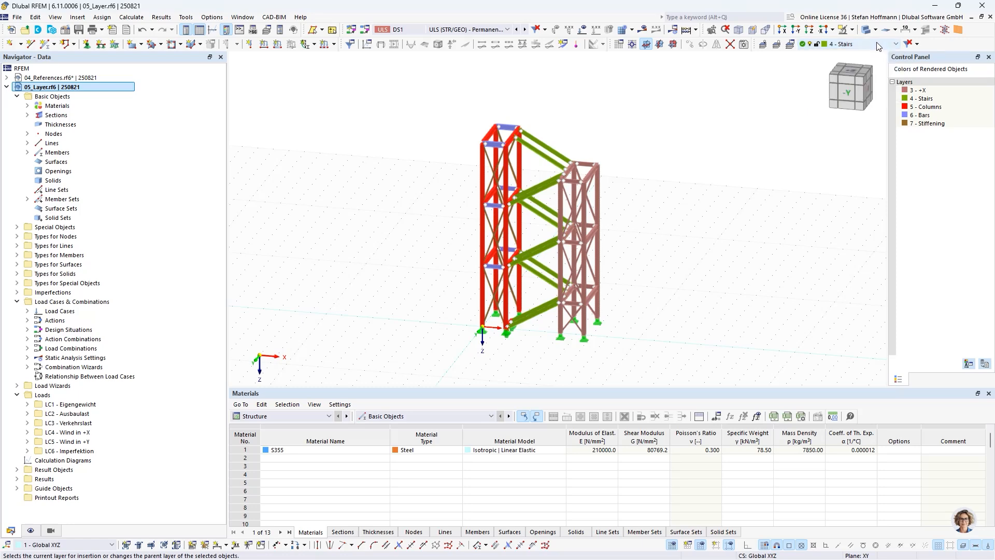
pyautogui.click(55, 18)
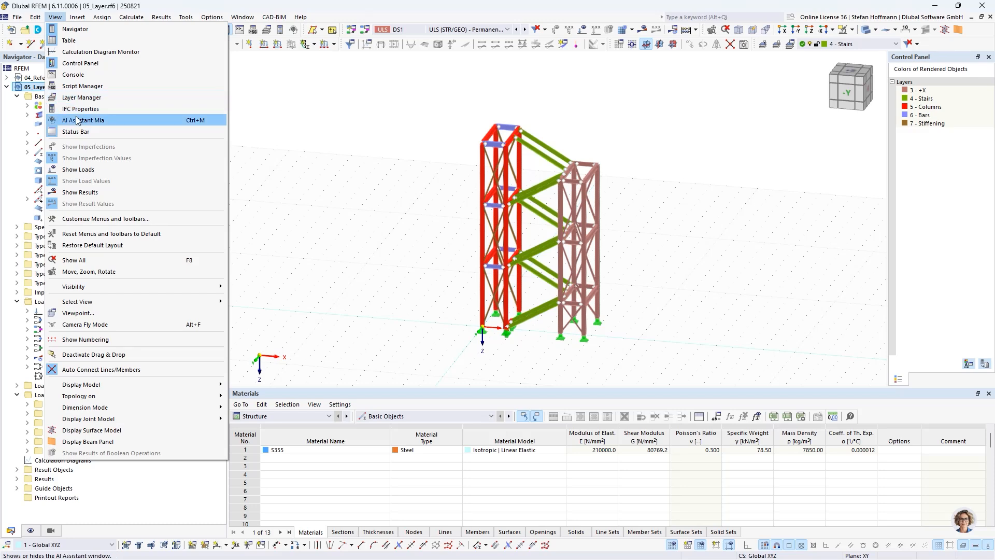
pyautogui.click(79, 97)
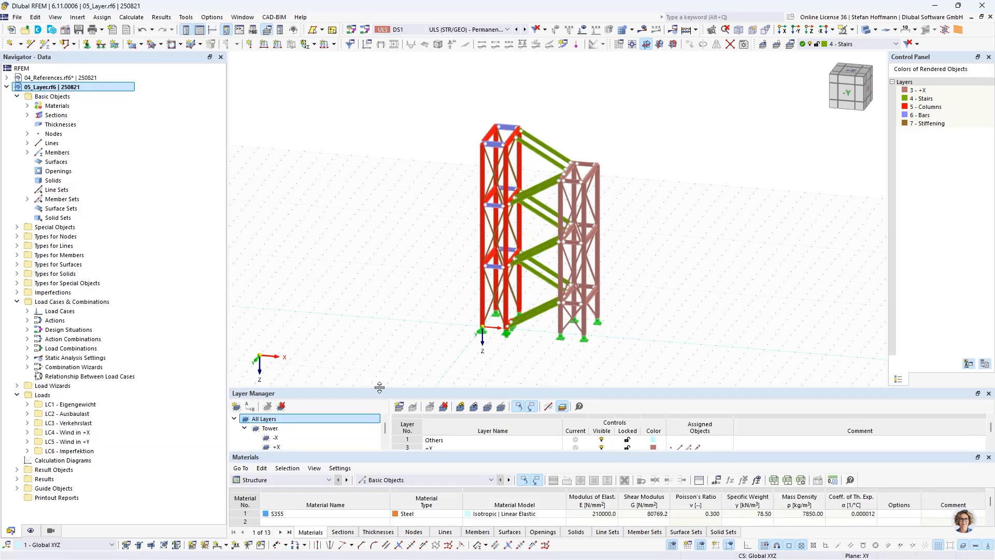
# - Resize the Layer Manager to show all layers and compare the model with layer colouring off and on
pyautogui.moveTo(380, 388); pyautogui.dragTo(395, 291)
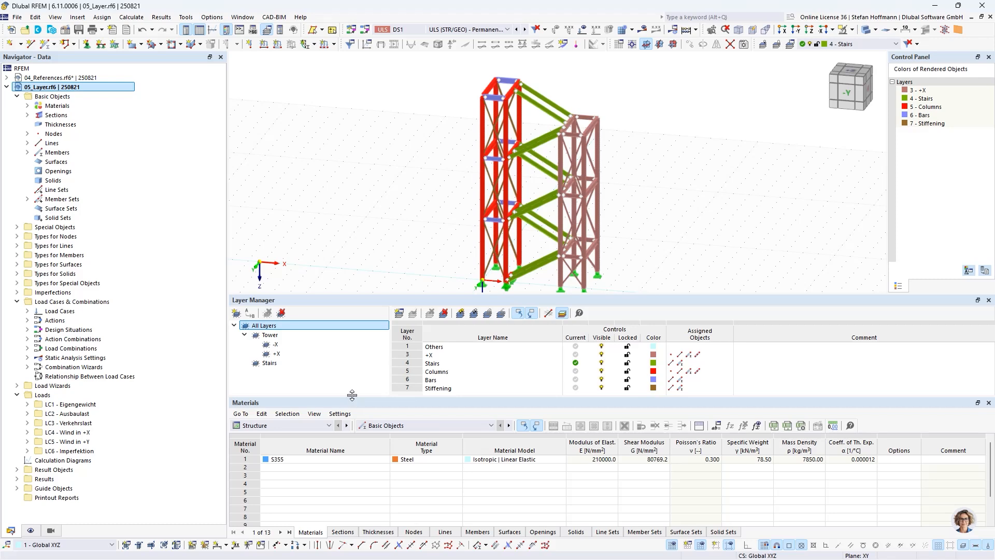
pyautogui.moveTo(352, 395); pyautogui.dragTo(356, 434)
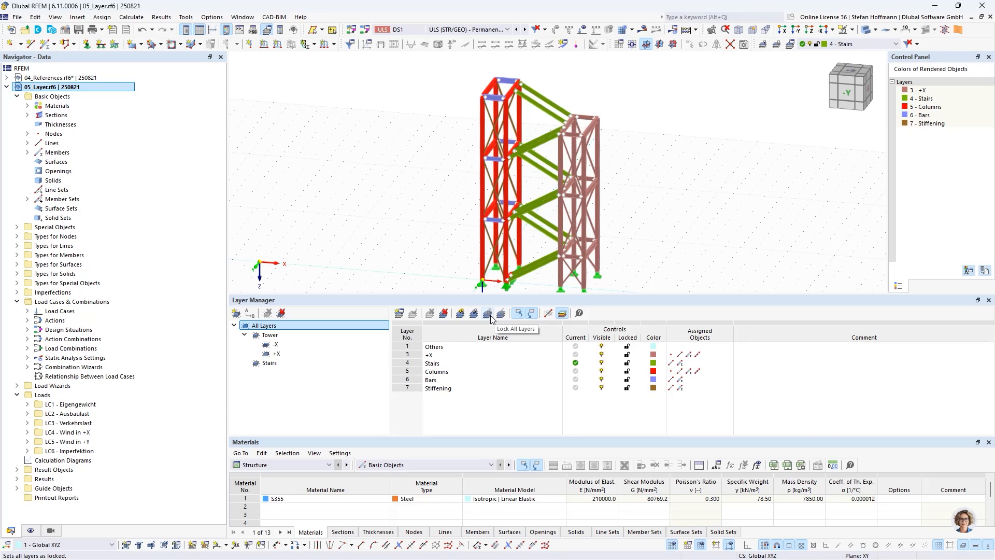
pyautogui.click(564, 314)
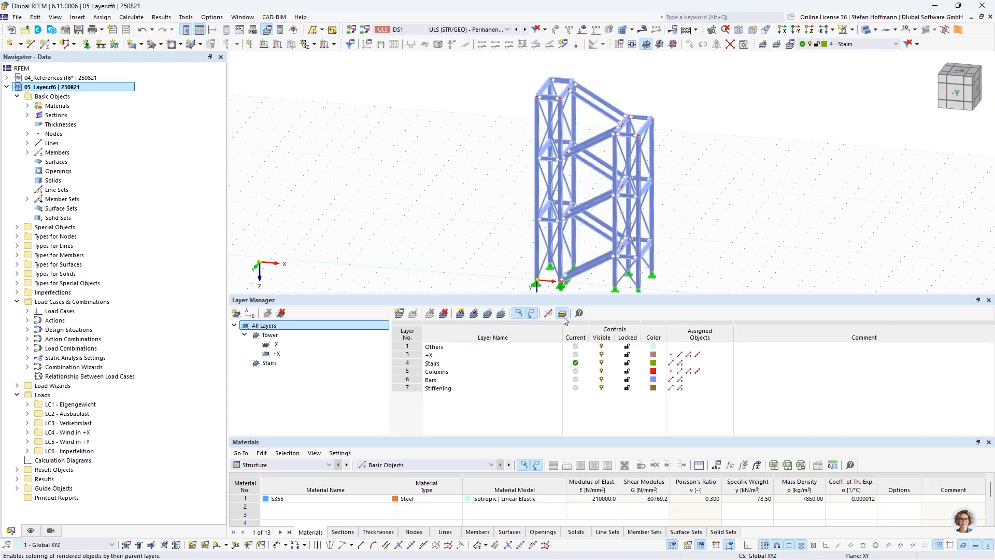
pyautogui.click(564, 314)
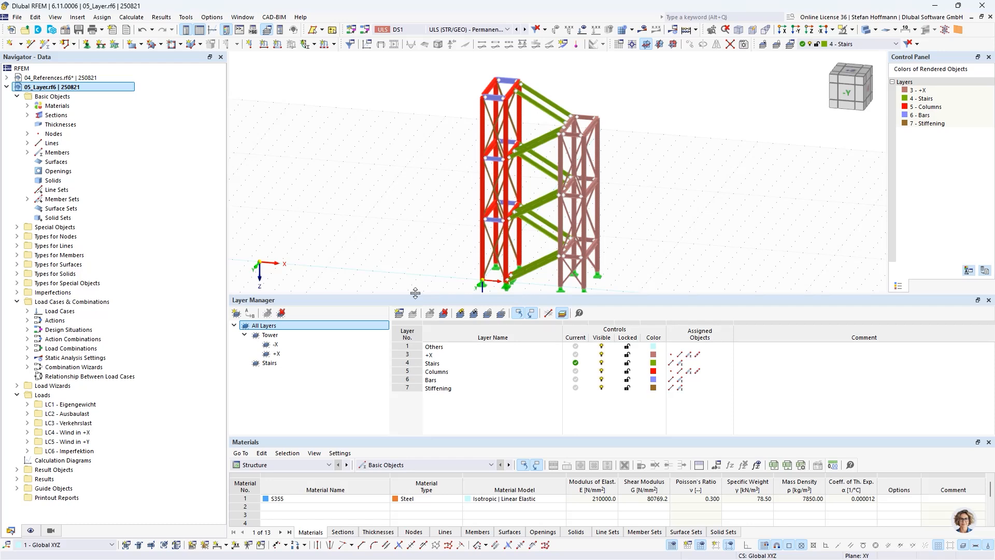
pyautogui.moveTo(420, 297); pyautogui.dragTo(419, 326)
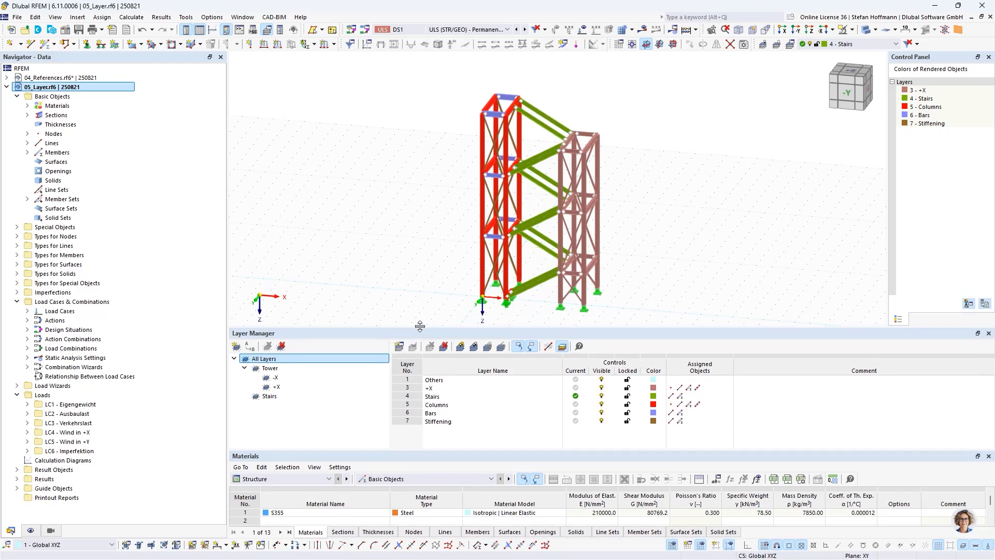
# - Delete the Columns, Bars and Stiffening layers of the -X group, letting their objects be reassigned to the current layer
pyautogui.click(275, 377)
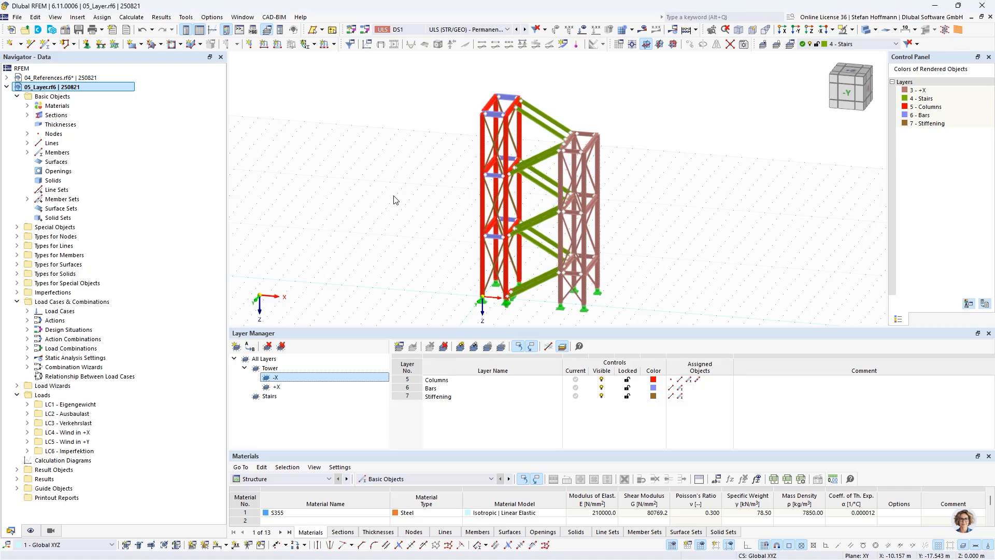
pyautogui.rightClick(284, 378)
pyautogui.click(412, 380)
pyautogui.keyDown('shift'); pyautogui.click(413, 397); pyautogui.keyUp('shift')
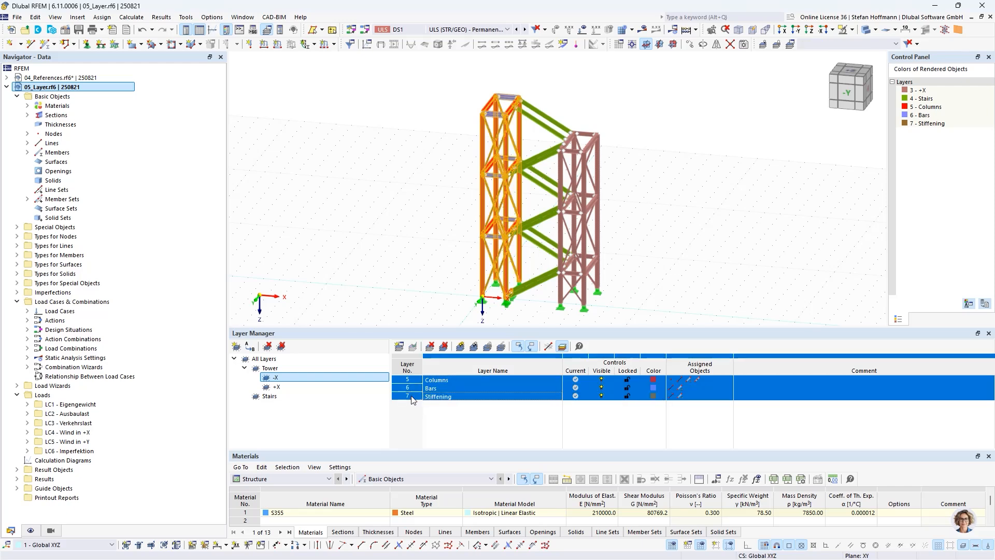
pyautogui.press('Delete')
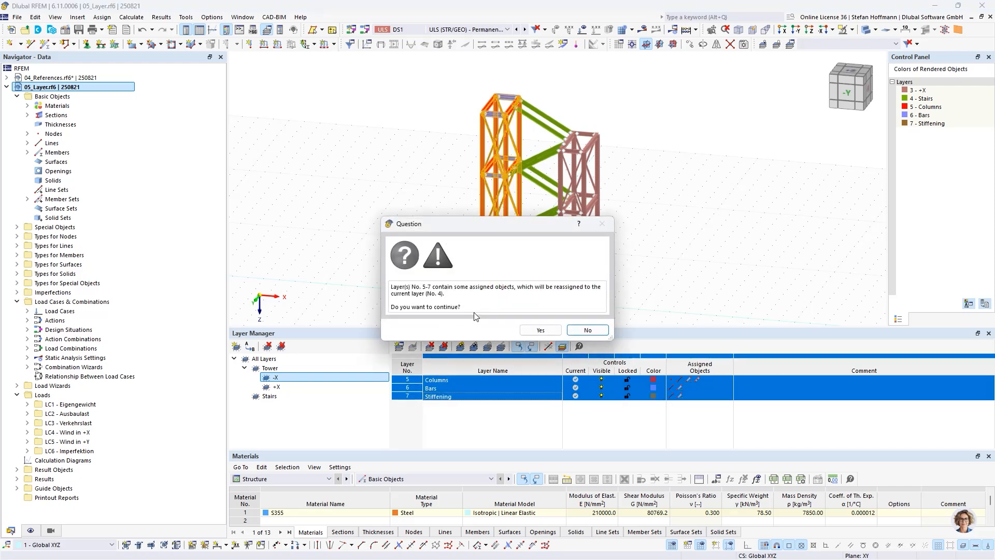
pyautogui.click(539, 329)
# - Delete the -X layer group and make Others the current layer
pyautogui.rightClick(289, 378)
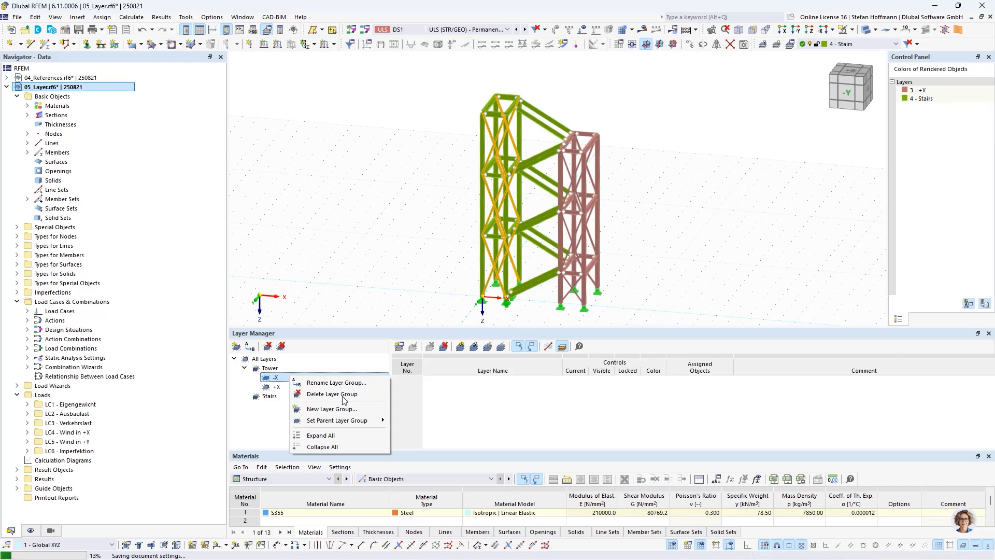
pyautogui.click(346, 395)
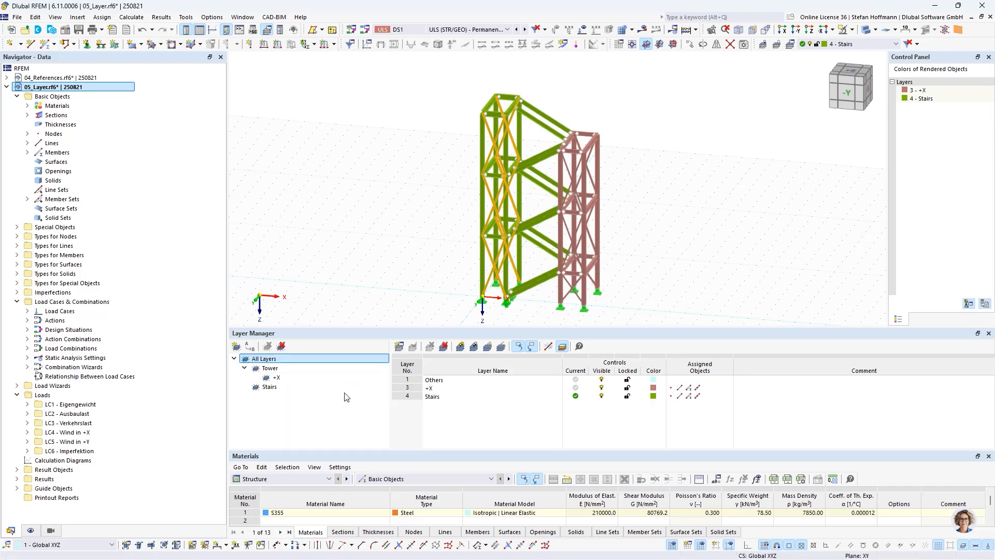
pyautogui.click(381, 290)
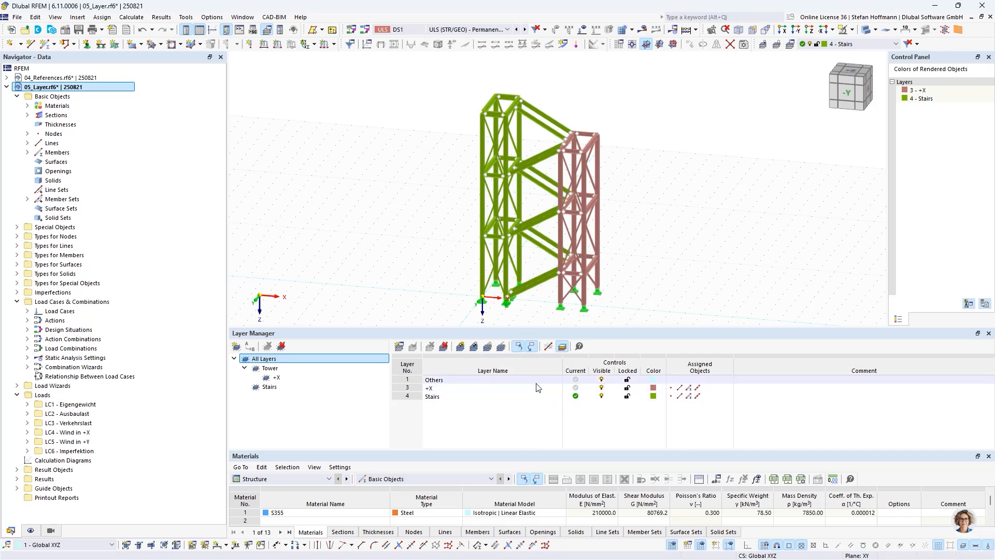
pyautogui.click(577, 380)
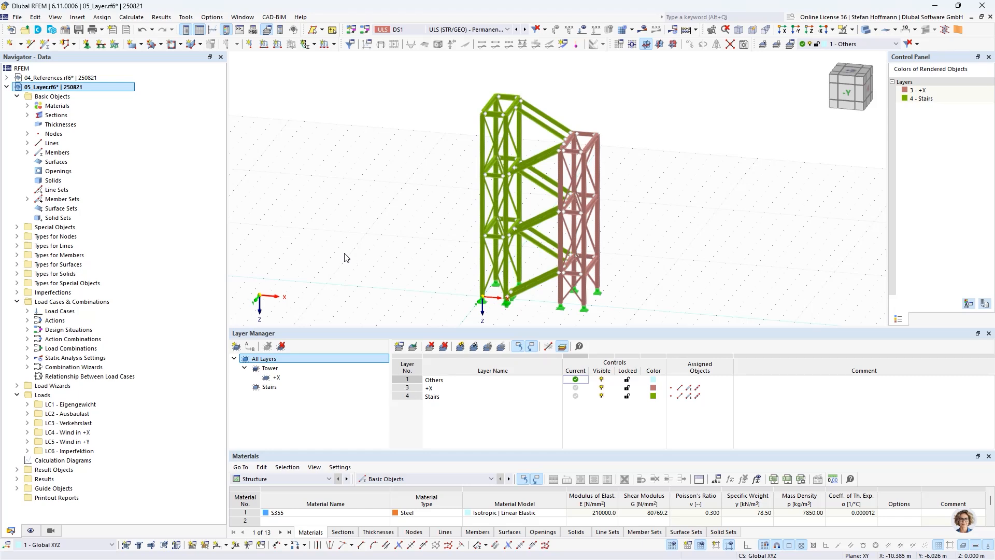
# - Create a new layer group named -X under the Tower group
pyautogui.click(270, 367)
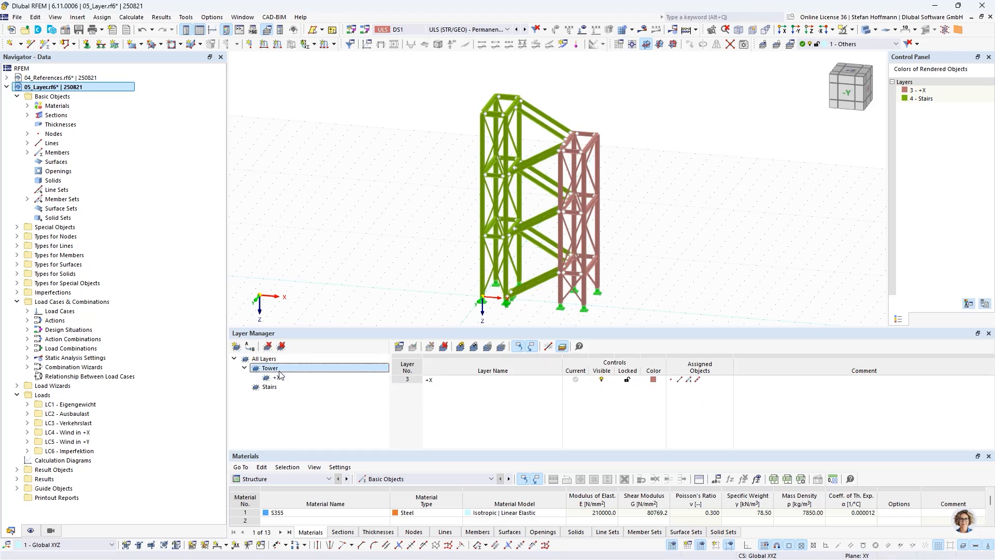
pyautogui.click(236, 347)
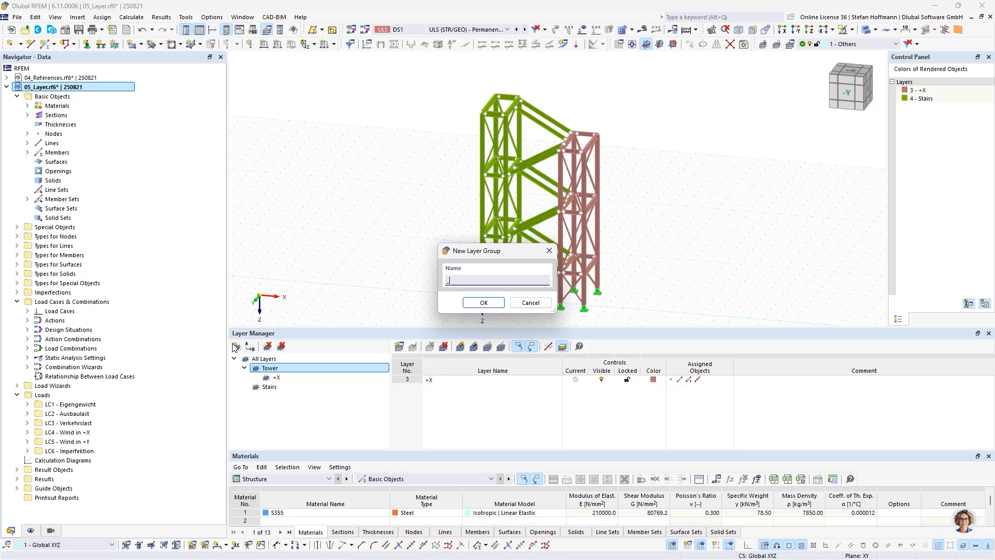
pyautogui.press('BackSpace')
pyautogui.write('-X')
pyautogui.click(480, 303)
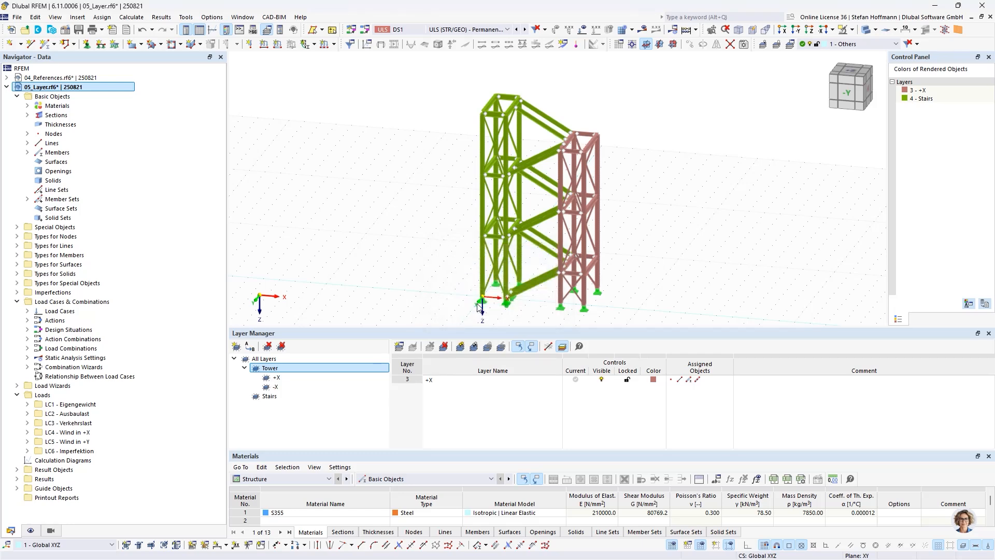
# - Create a new layer named Columns in the list of all layers
pyautogui.click(331, 359)
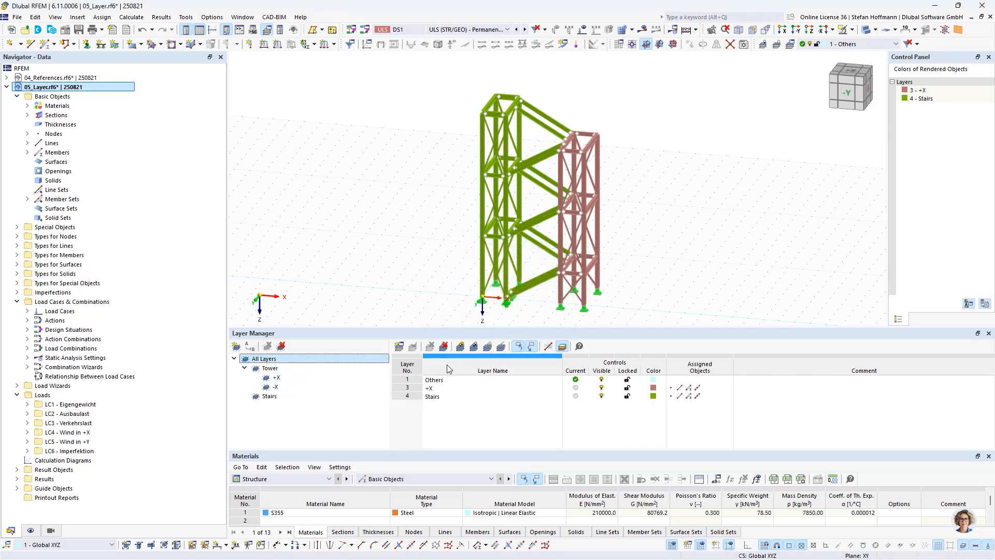
pyautogui.click(399, 347)
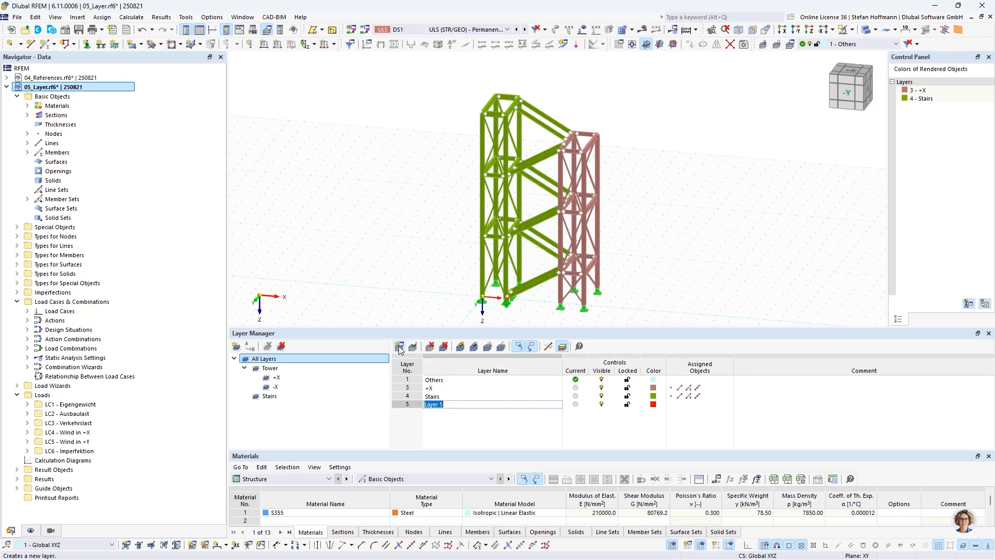
pyautogui.write('Columns')
pyautogui.press('Tab')
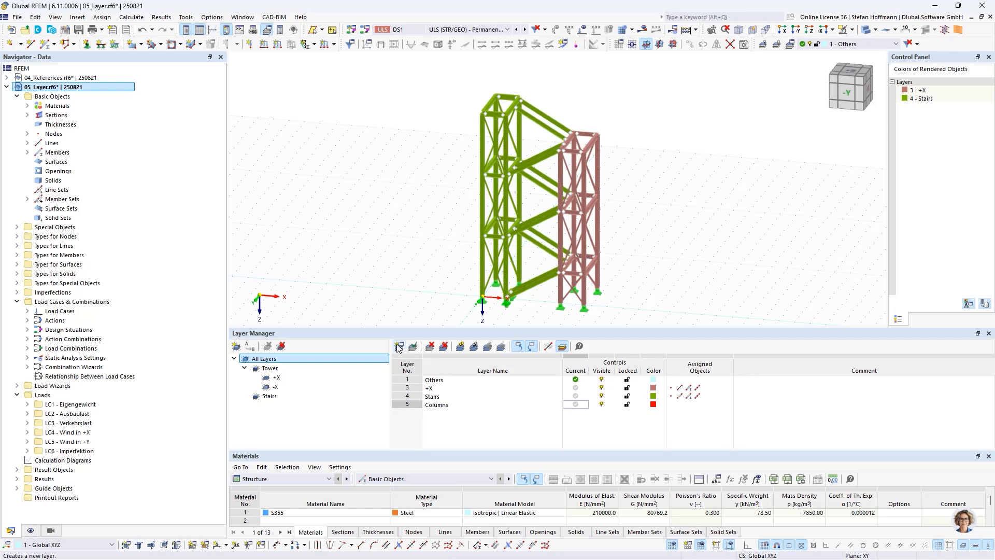
# - Move the Columns layer into the -X layer group
pyautogui.click(277, 387)
pyautogui.press('Up')
pyautogui.press('Up')
pyautogui.press('Up')
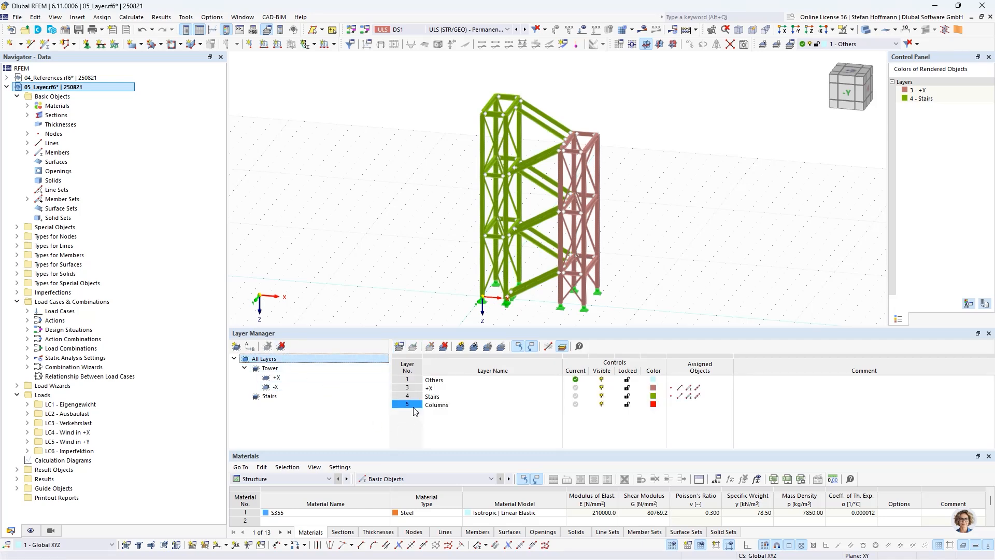
pyautogui.moveTo(407, 404); pyautogui.dragTo(284, 385)
pyautogui.press('Return')
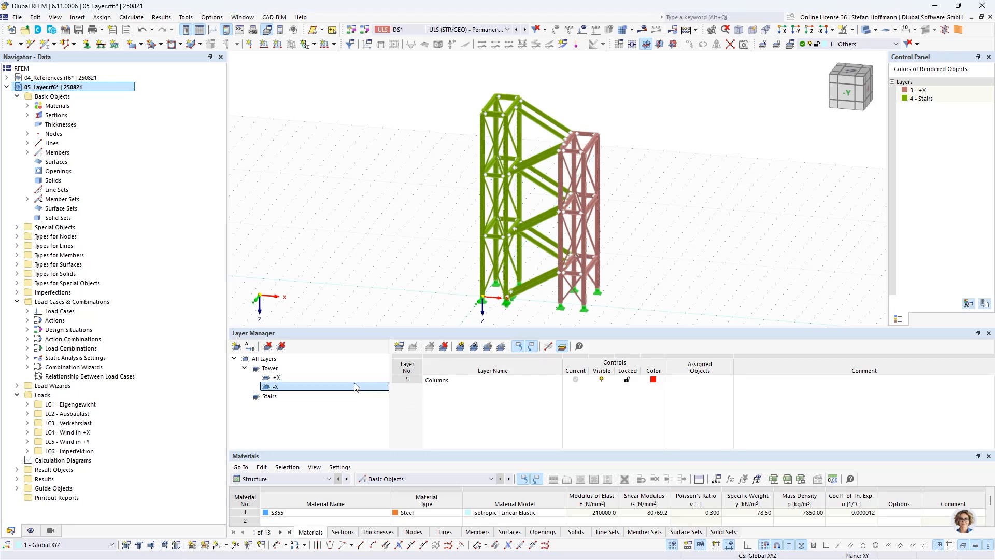
# - Add two more layers named Stiffening and Bars to the -X layer group
pyautogui.click(406, 346)
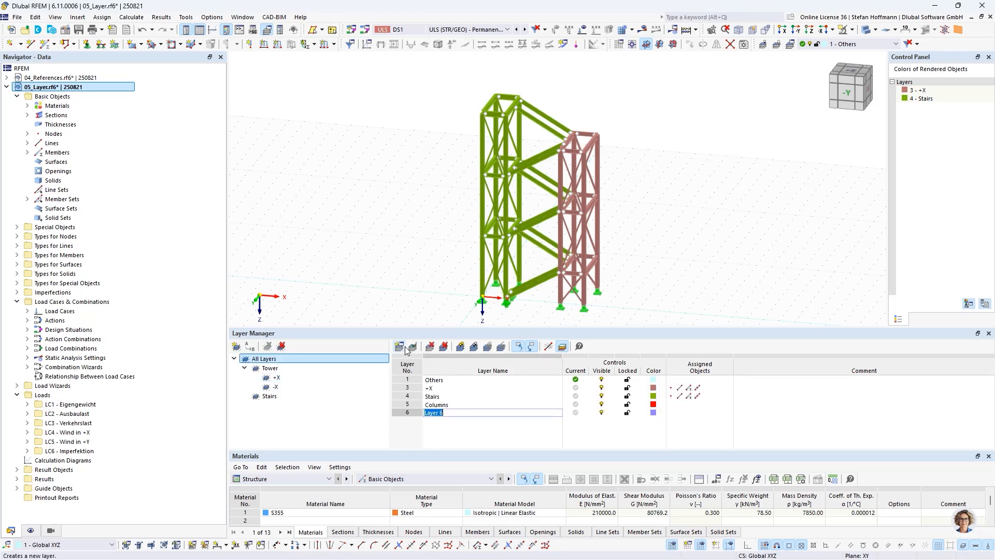
pyautogui.write('Stiffening')
pyautogui.click(276, 386)
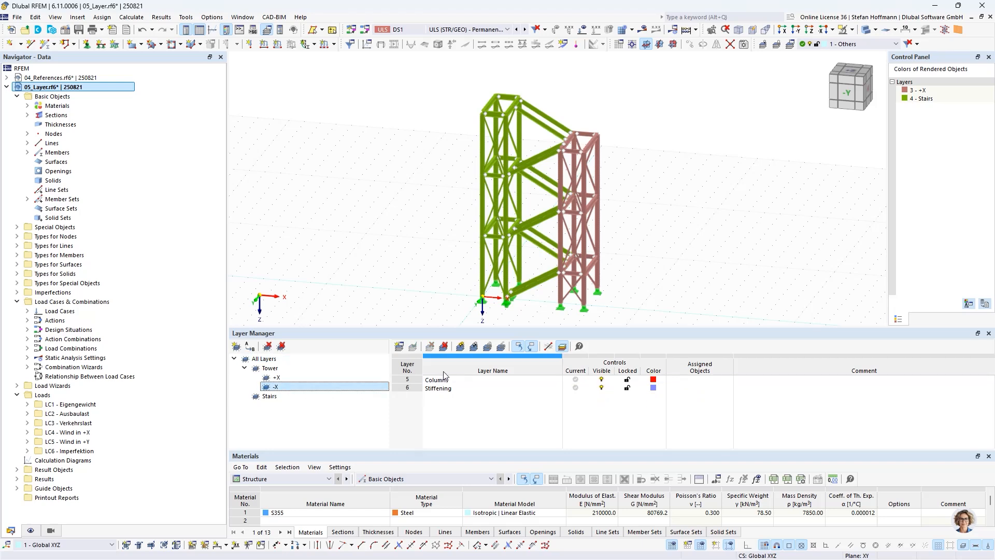
pyautogui.click(399, 346)
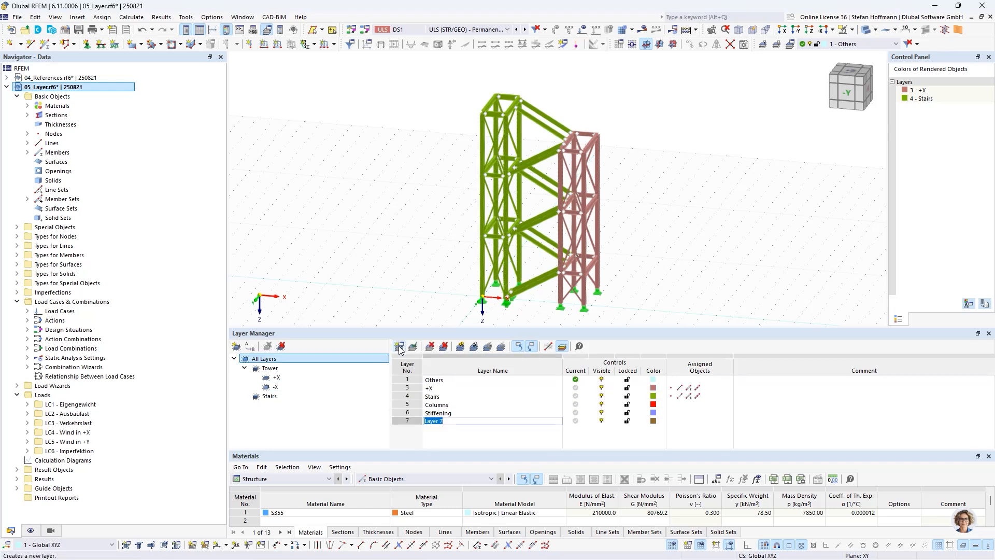
pyautogui.write('Bars')
pyautogui.press('Return')
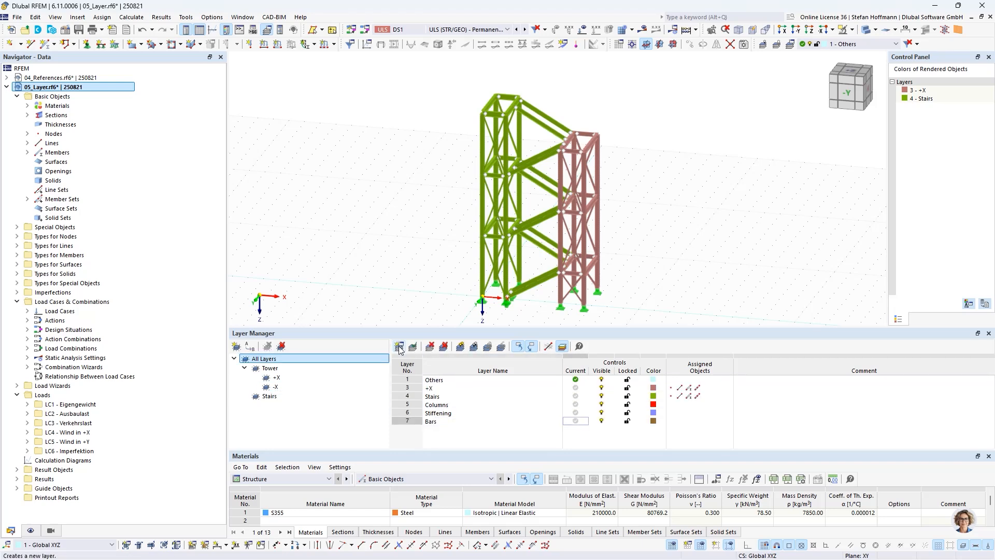
pyautogui.click(278, 387)
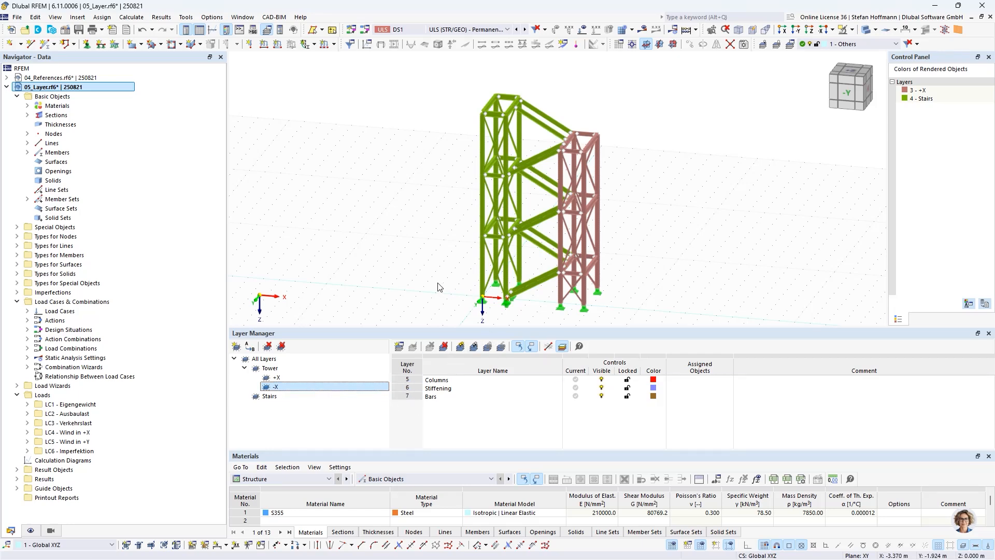
# - Select the vertical columns of the -X tower together with their related objects and assign them to layer 5 - Columns
pyautogui.keyDown('ctrl'); pyautogui.moveTo(428, 278); pyautogui.dragTo(459, 231, button='middle'); pyautogui.keyUp('ctrl')
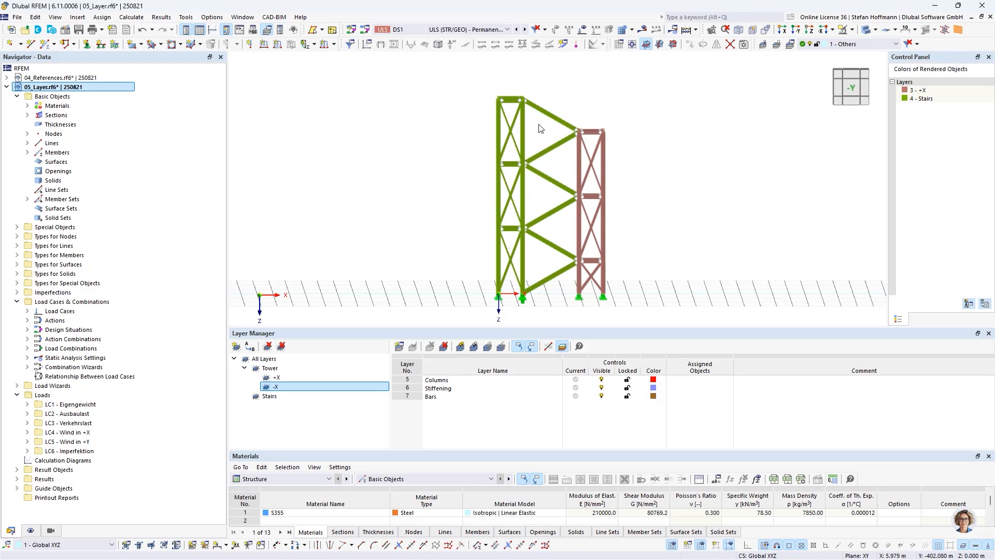
pyautogui.click(524, 135)
pyautogui.click(535, 135)
pyautogui.moveTo(532, 133); pyautogui.dragTo(493, 142)
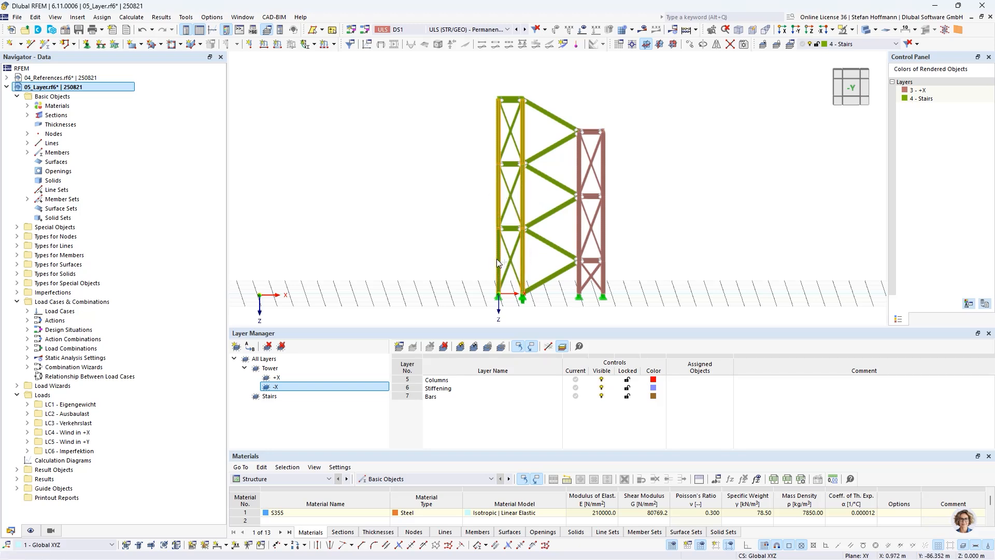
pyautogui.click(35, 17)
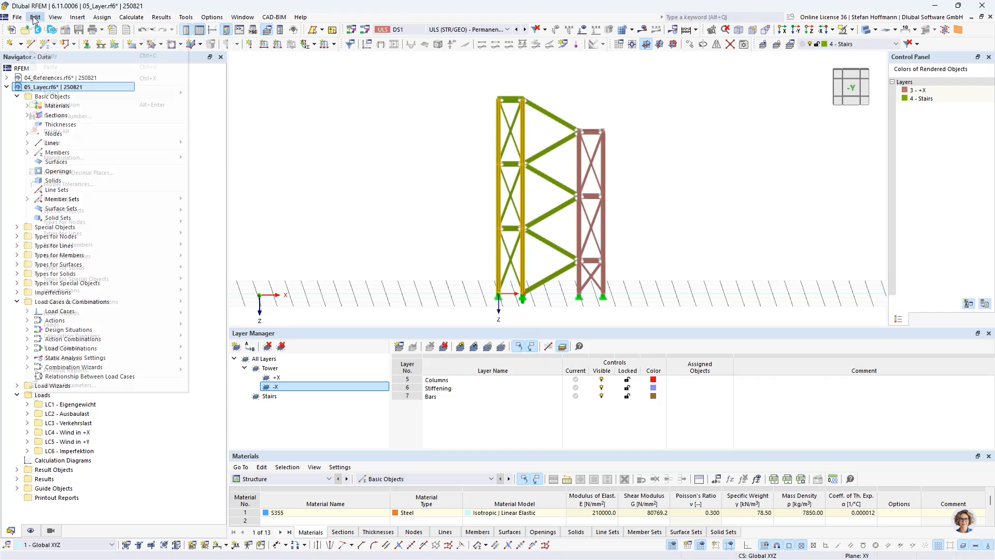
pyautogui.moveTo(77, 93)
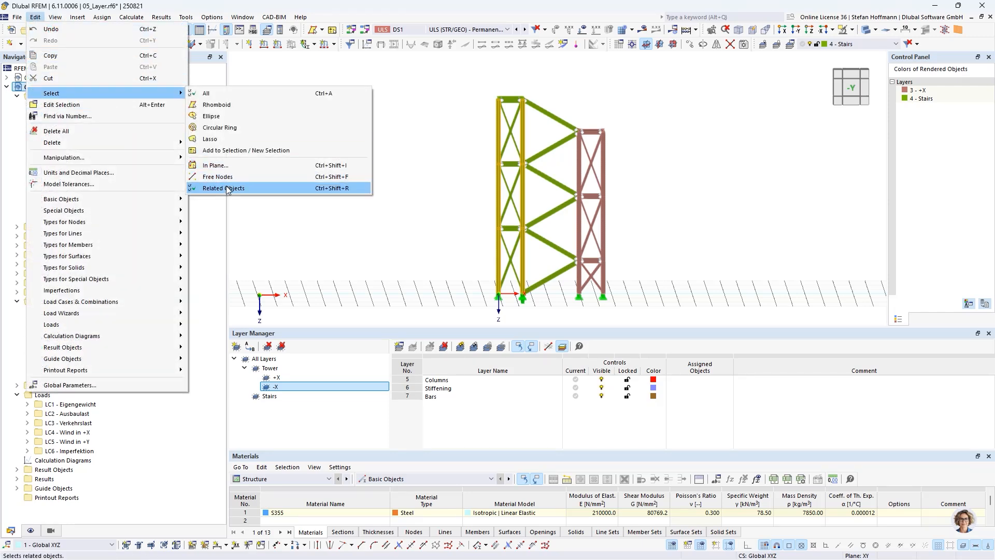
pyautogui.click(227, 188)
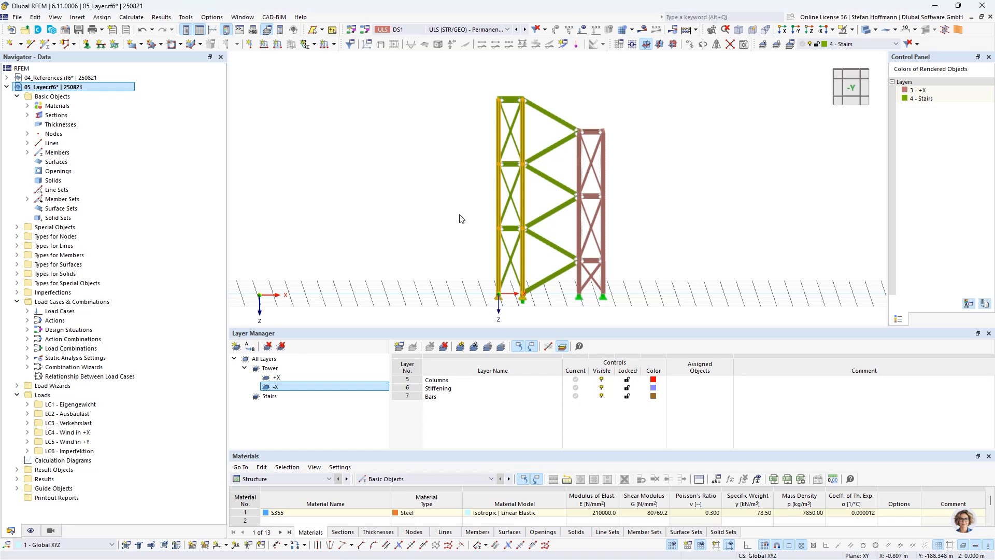
pyautogui.click(857, 45)
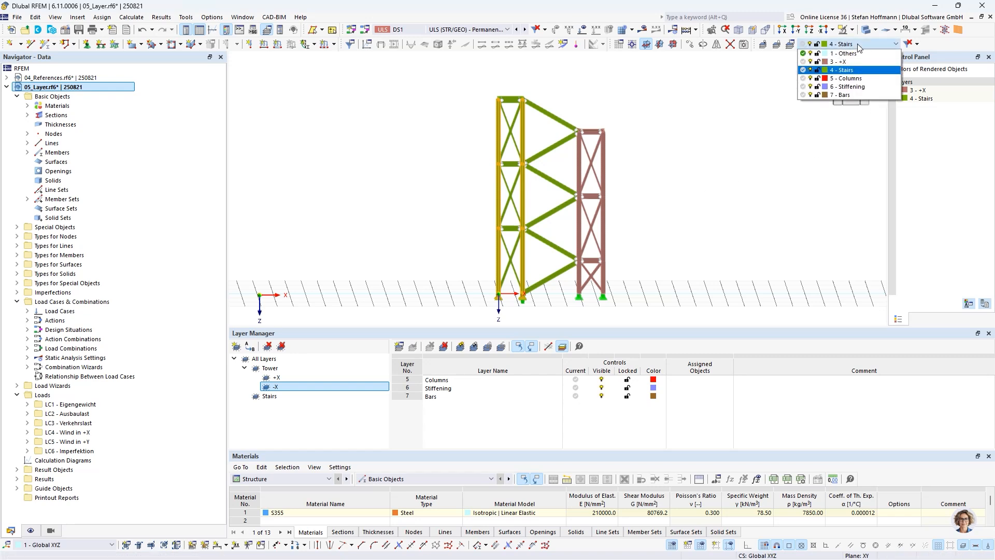
pyautogui.click(853, 82)
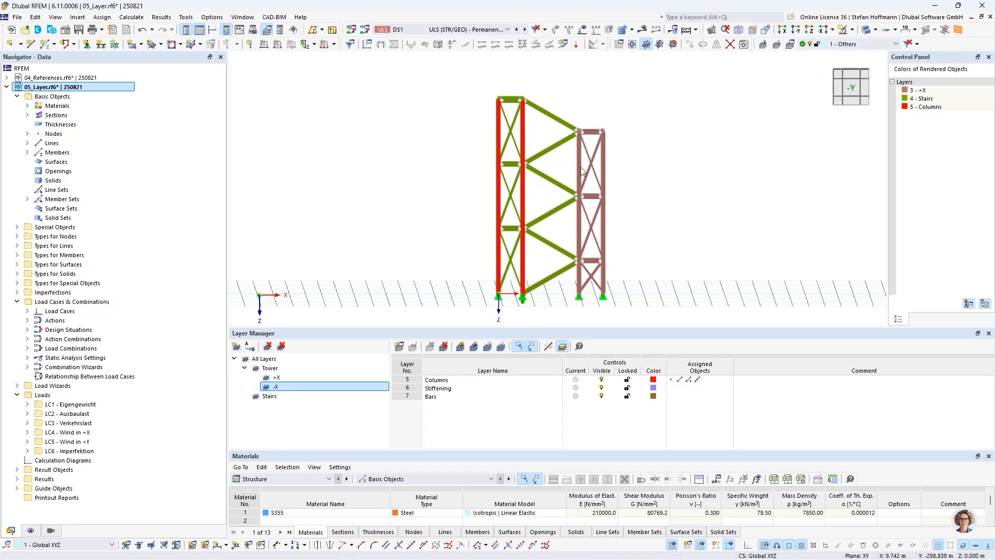
# - Select the horizontal members between the -X tower's columns at all three levels and assign them to layer 7 - Bars
pyautogui.click(506, 107)
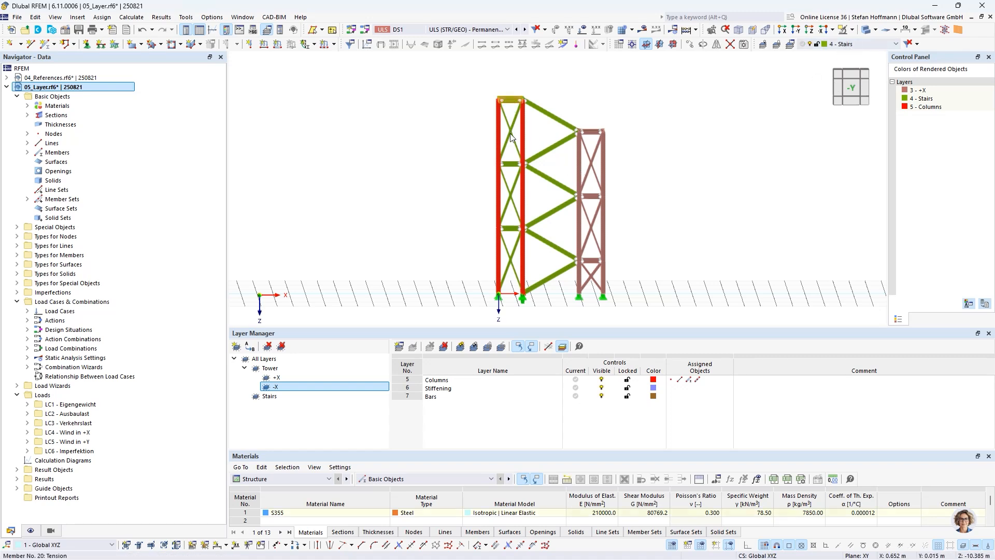
pyautogui.keyDown('ctrl'); pyautogui.click(510, 162); pyautogui.keyUp('ctrl')
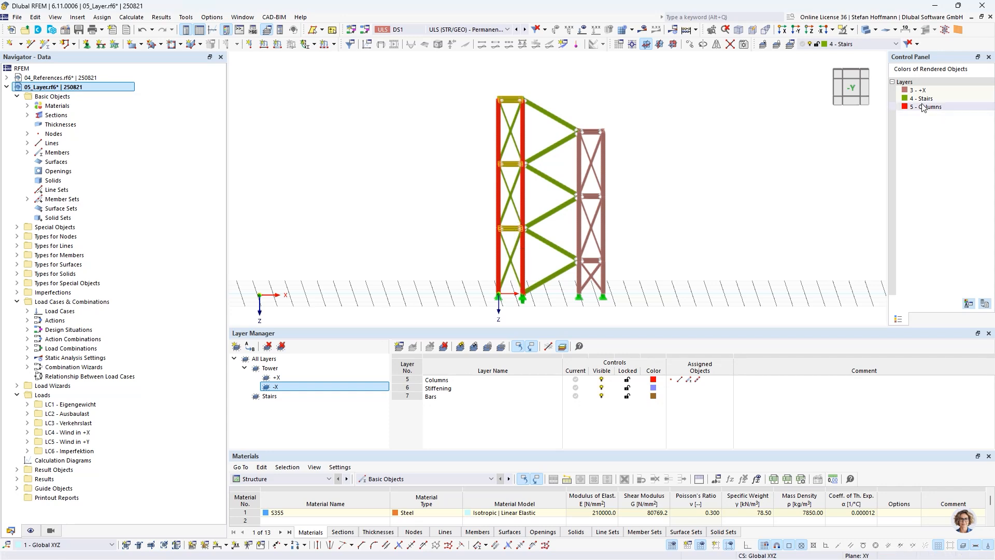
pyautogui.click(855, 44)
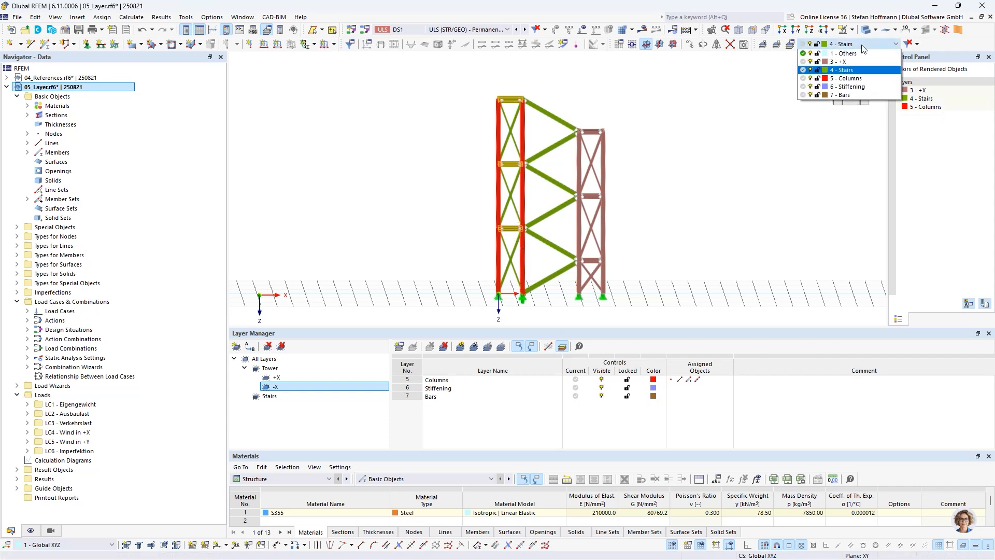
pyautogui.click(848, 96)
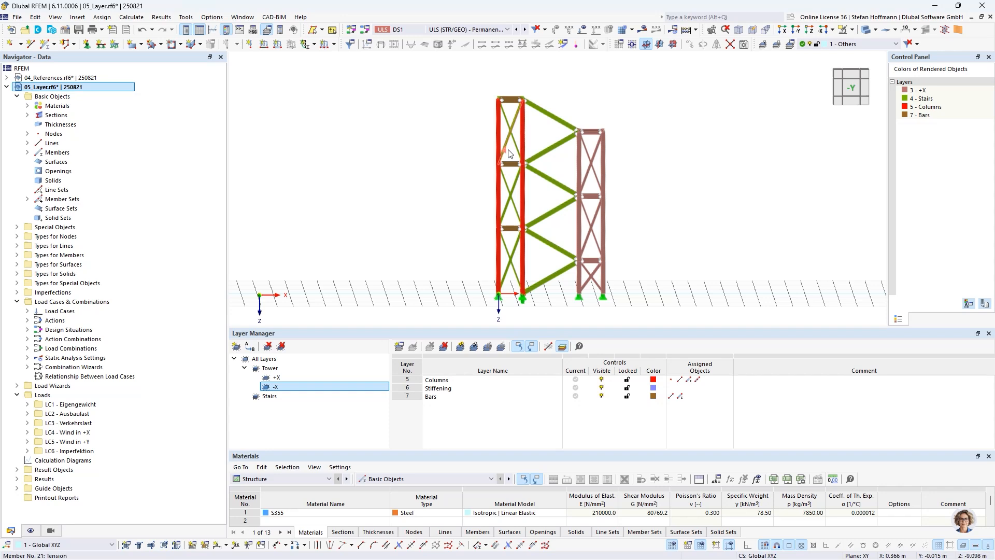
# - Select the crossed diagonal tension members of the -X tower in all three bays and assign them to layer 6 - Stiffening
pyautogui.moveTo(506, 119); pyautogui.dragTo(506, 120)
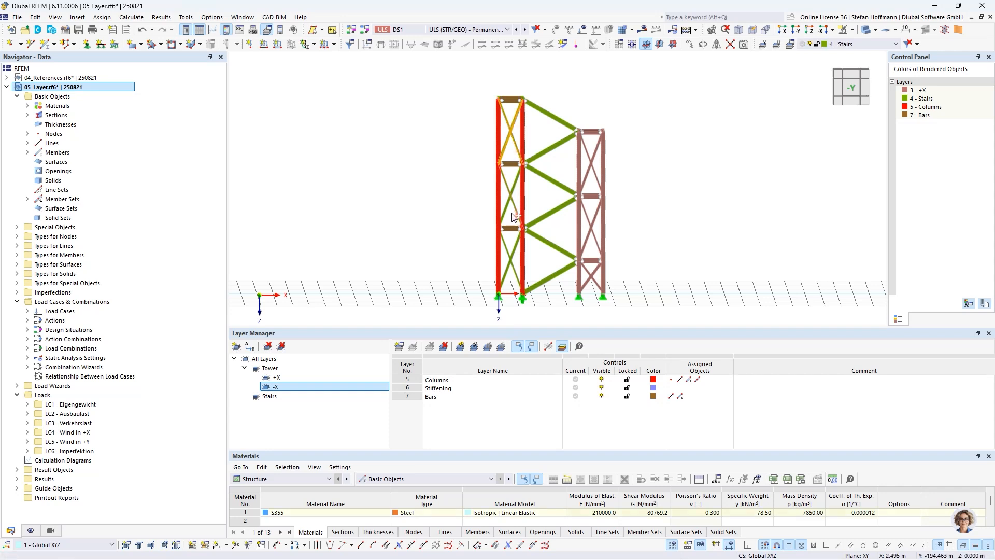
pyautogui.keyDown('ctrl'); pyautogui.moveTo(512, 212); pyautogui.dragTo(507, 181); pyautogui.keyUp('ctrl')
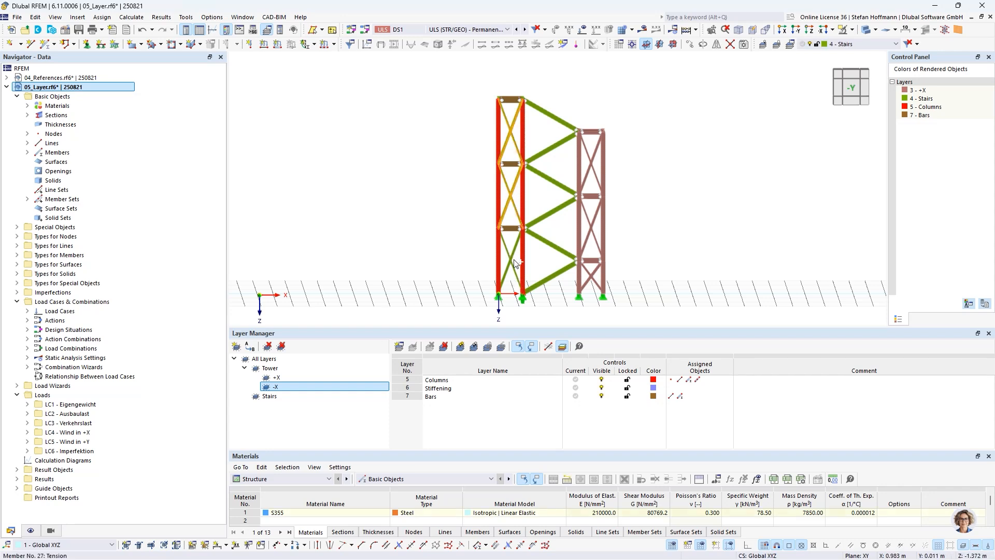
pyautogui.click(896, 44)
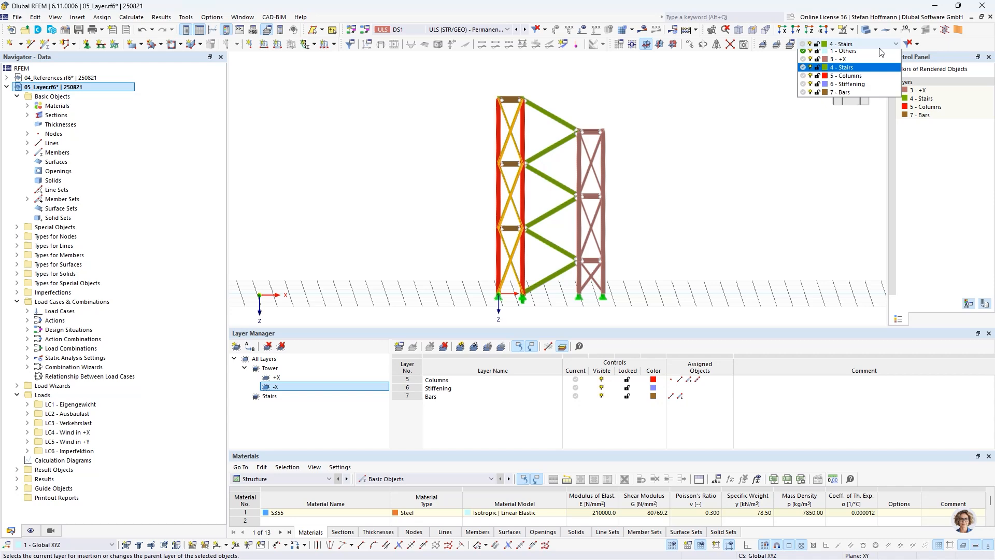
pyautogui.click(855, 87)
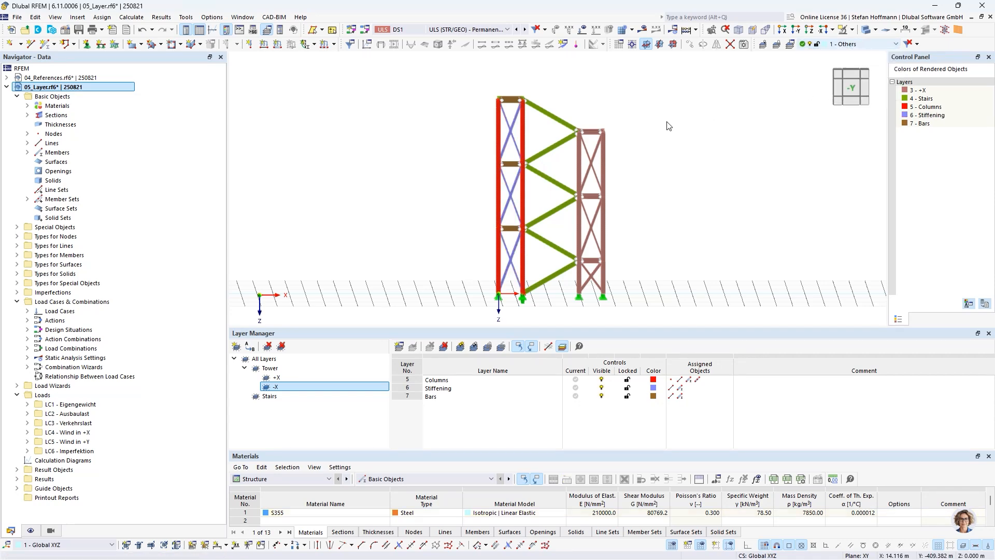
# - Hide all layers of the model and make them all visible again
pyautogui.keyDown('ctrl'); pyautogui.moveTo(672, 125); pyautogui.dragTo(645, 152, button='middle'); pyautogui.keyUp('ctrl')
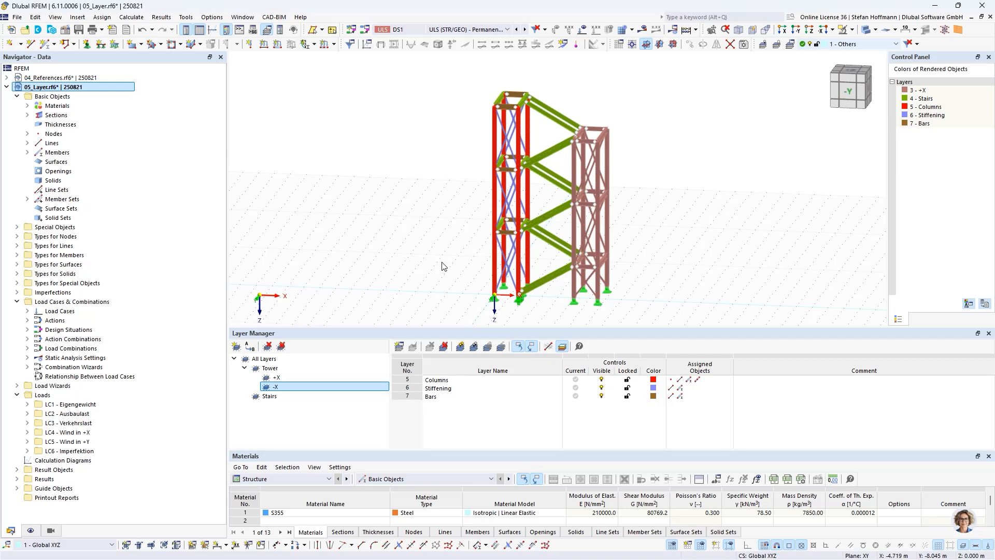
pyautogui.moveTo(453, 257); pyautogui.dragTo(423, 253, button='middle')
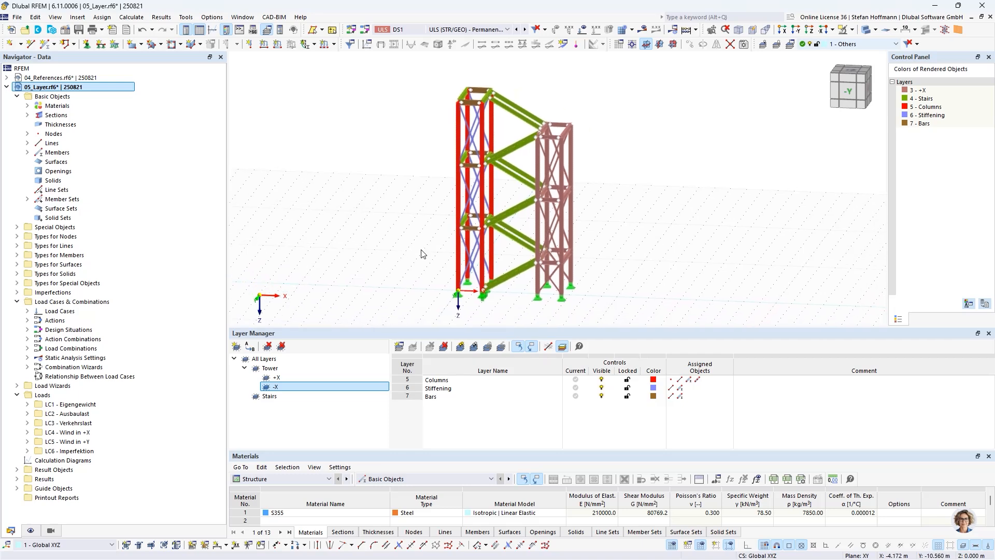
pyautogui.click(474, 347)
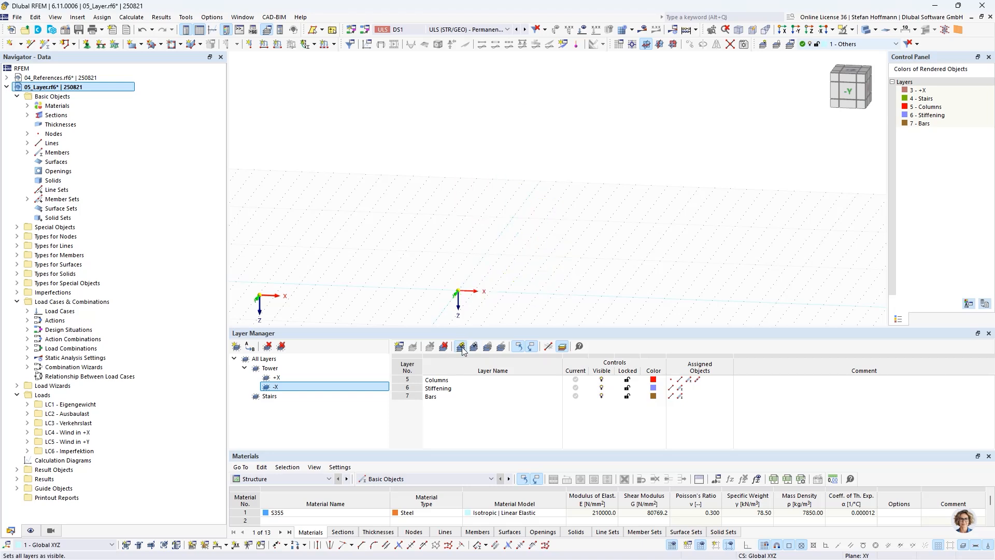
pyautogui.click(460, 346)
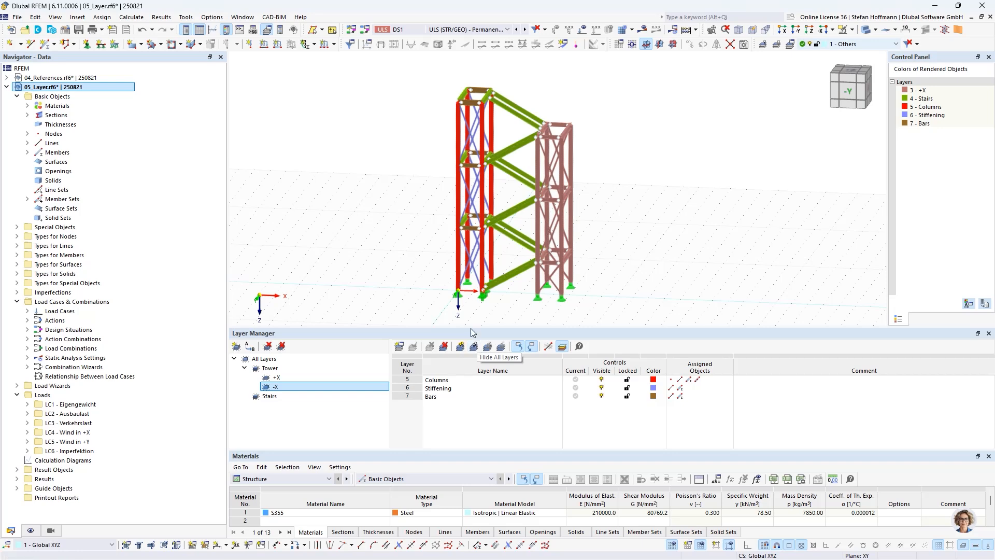
# - Hide the Columns layer and turn on the transparent display of objects on hidden layers
pyautogui.click(602, 381)
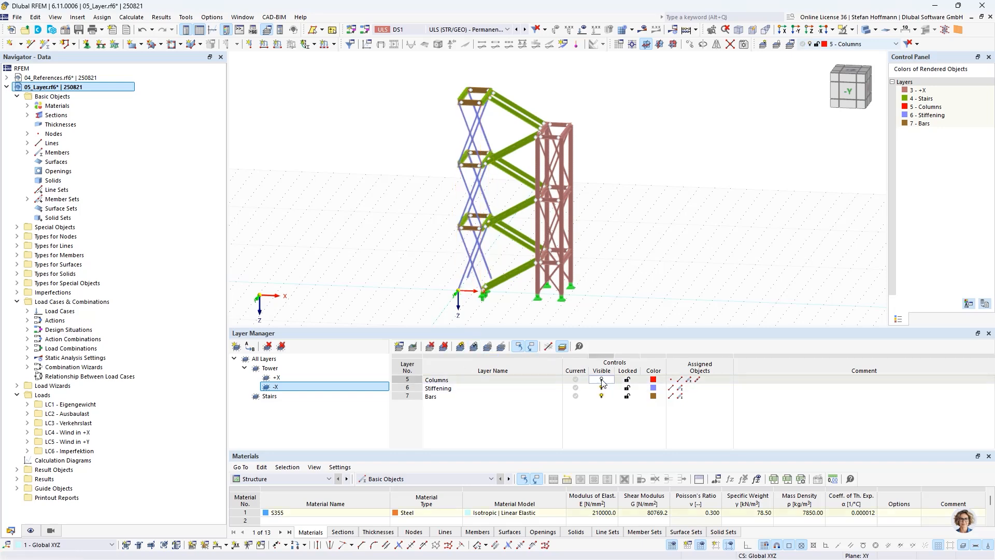
pyautogui.click(548, 347)
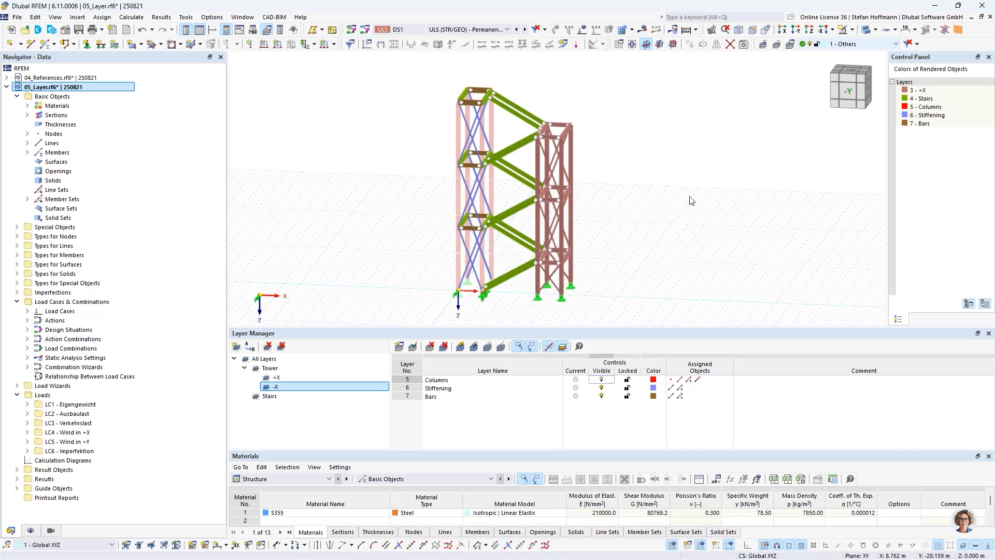
pyautogui.click(852, 30)
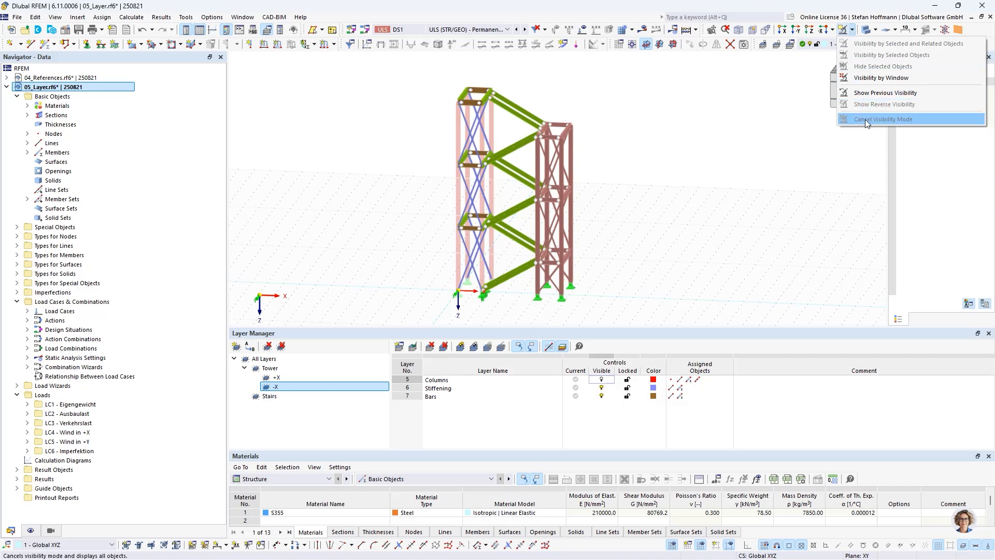
pyautogui.click(498, 139)
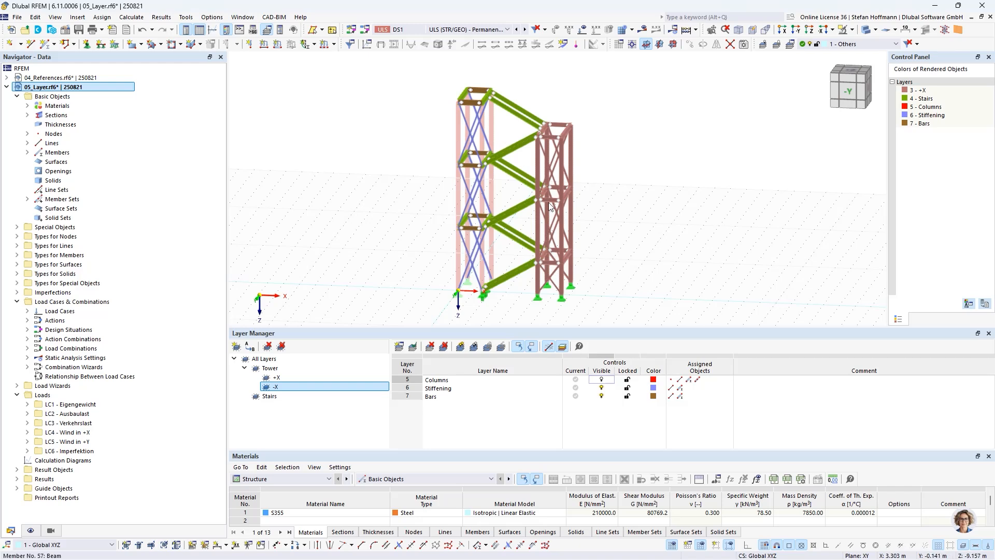
# - Make the Columns layer visible again and lock it
pyautogui.click(602, 380)
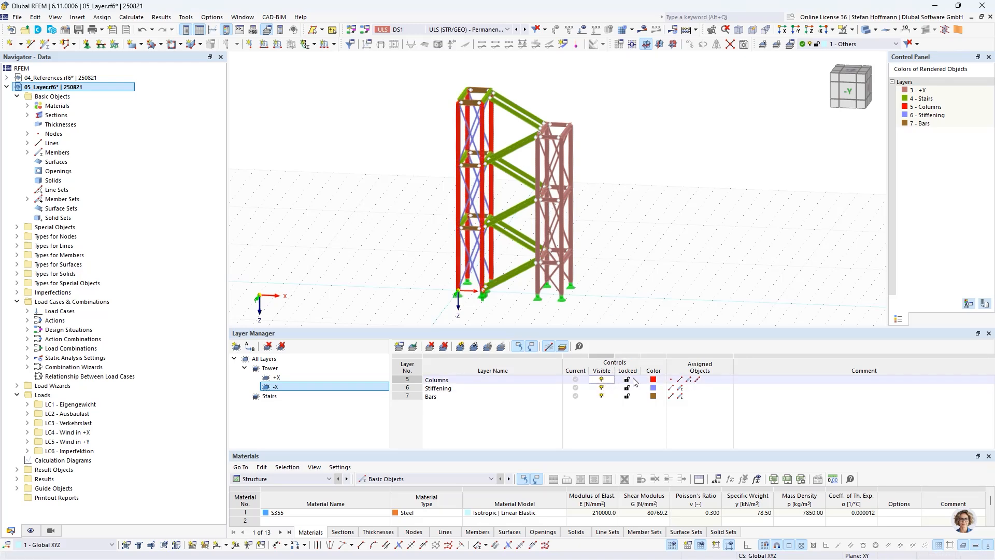
pyautogui.click(627, 380)
pyautogui.click(627, 380)
pyautogui.scroll(5, 430, 259)
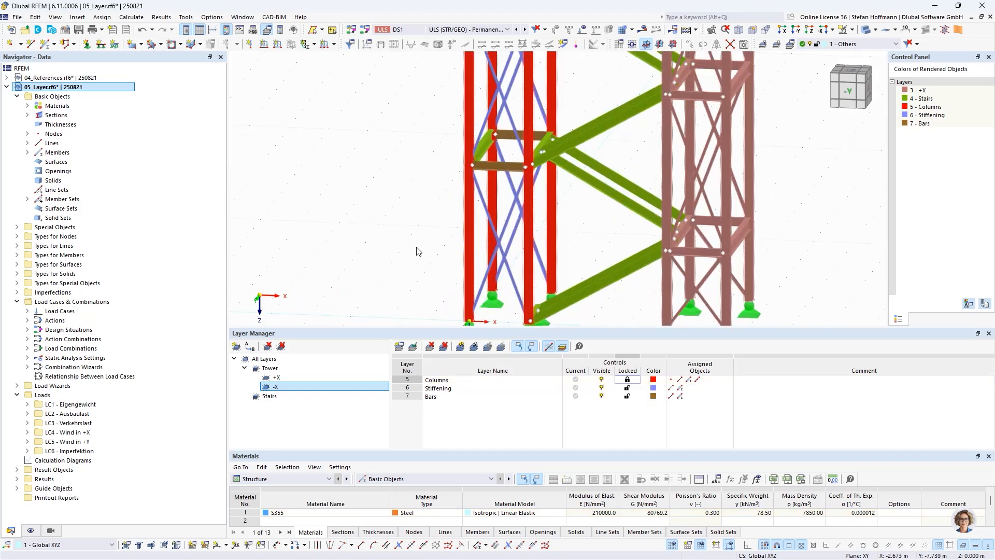
pyautogui.scroll(-3, 419, 250)
pyautogui.scroll(-2, 419, 250)
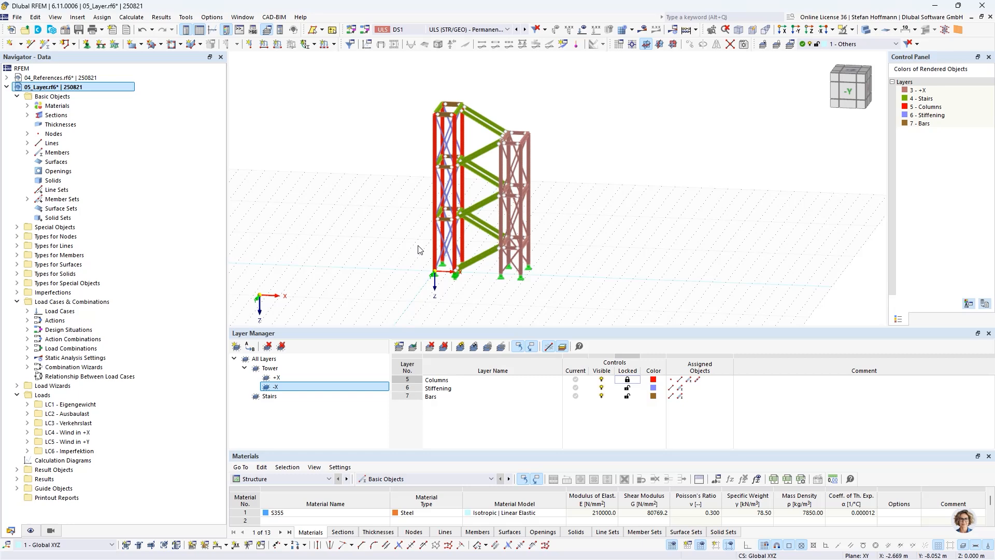
pyautogui.scroll(3, 441, 240)
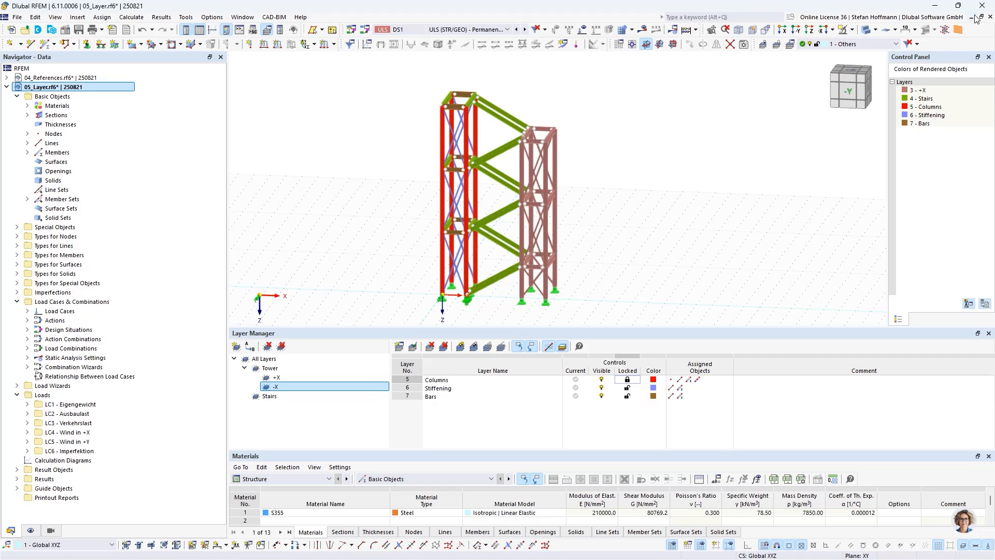
# - Switch to the browser with the Dlubal website and change the site language to English
pyautogui.click(934, 10)
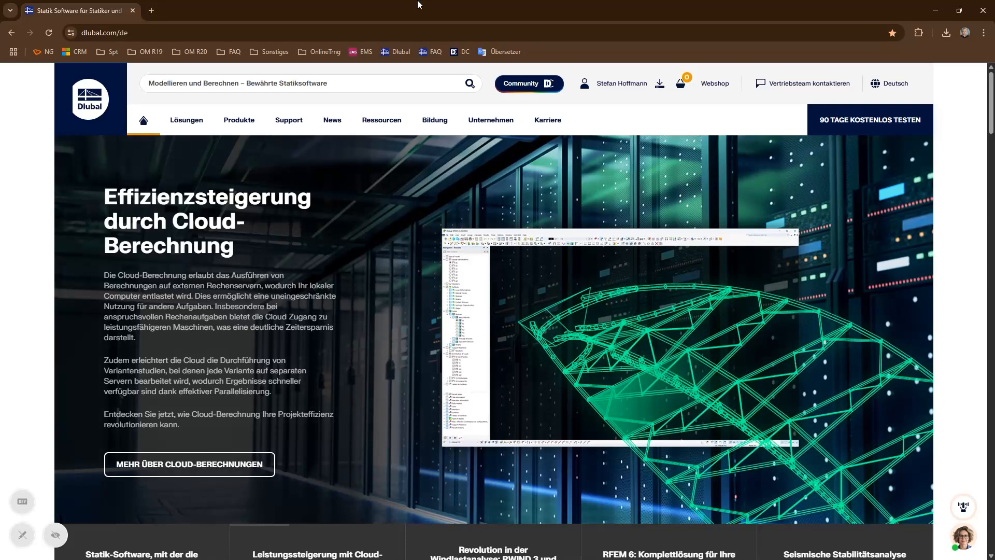
pyautogui.click(889, 82)
pyautogui.click(815, 137)
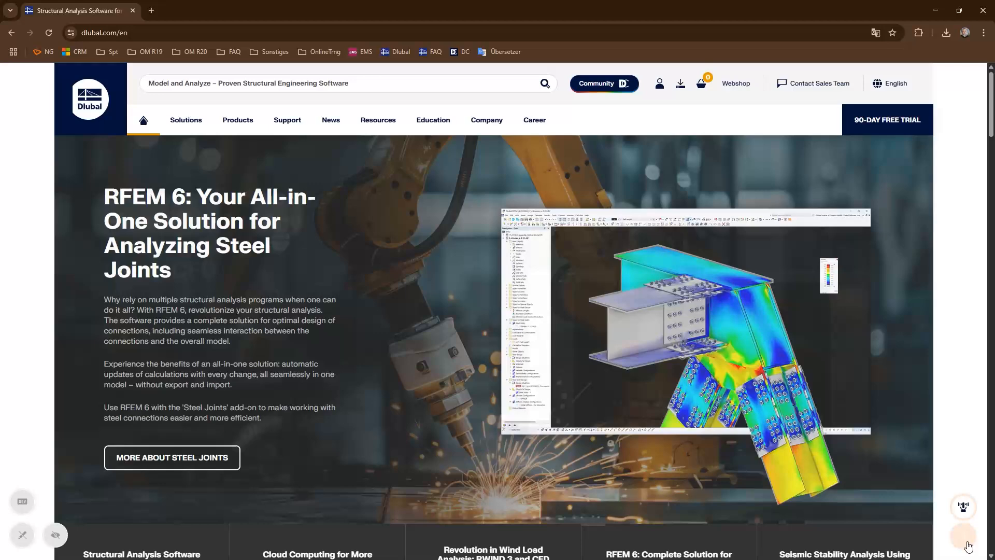
# - Ask the AI assistant Mia "How do I activate steel design?" and close the chat after reading the answer
pyautogui.click(965, 539)
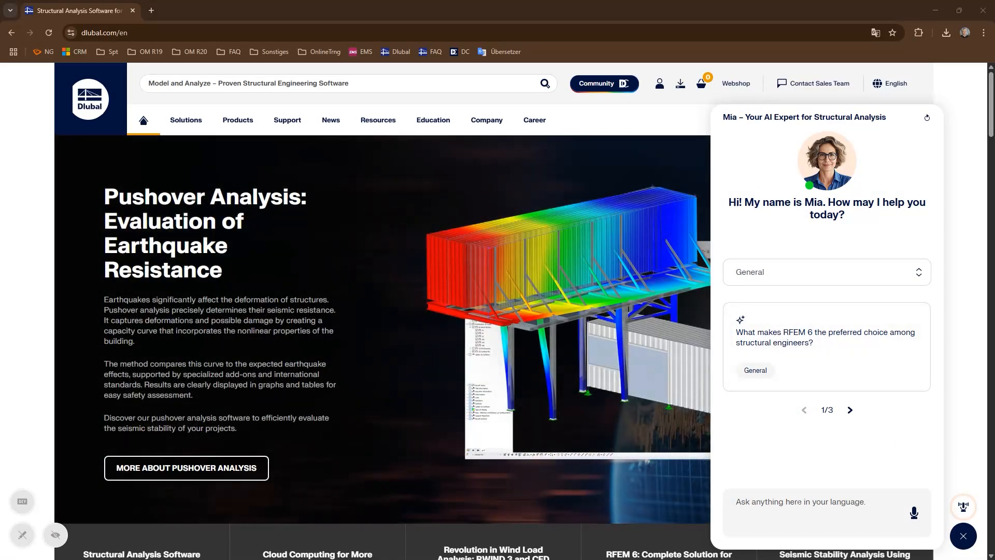
pyautogui.click(802, 502)
pyautogui.write('How do I activate steel design?')
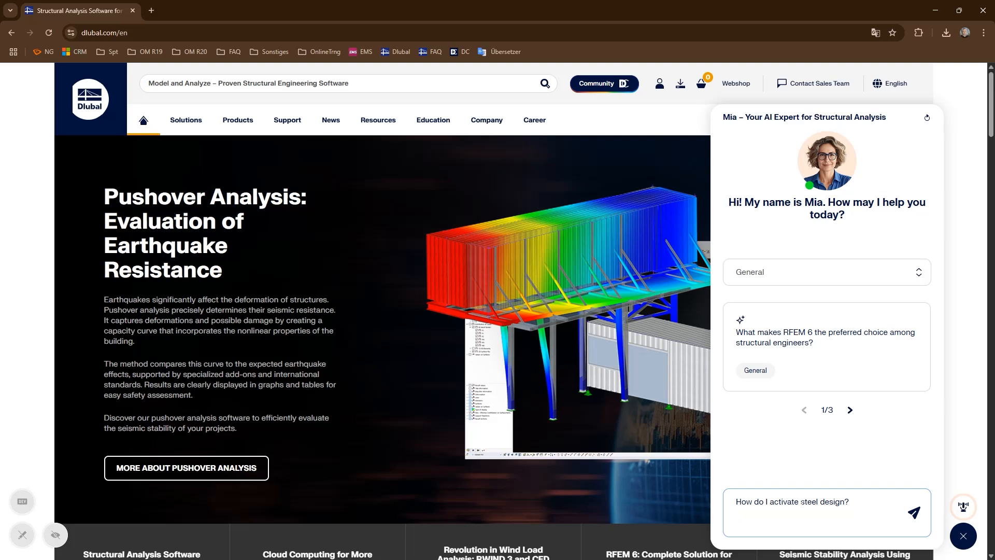
pyautogui.press('Return')
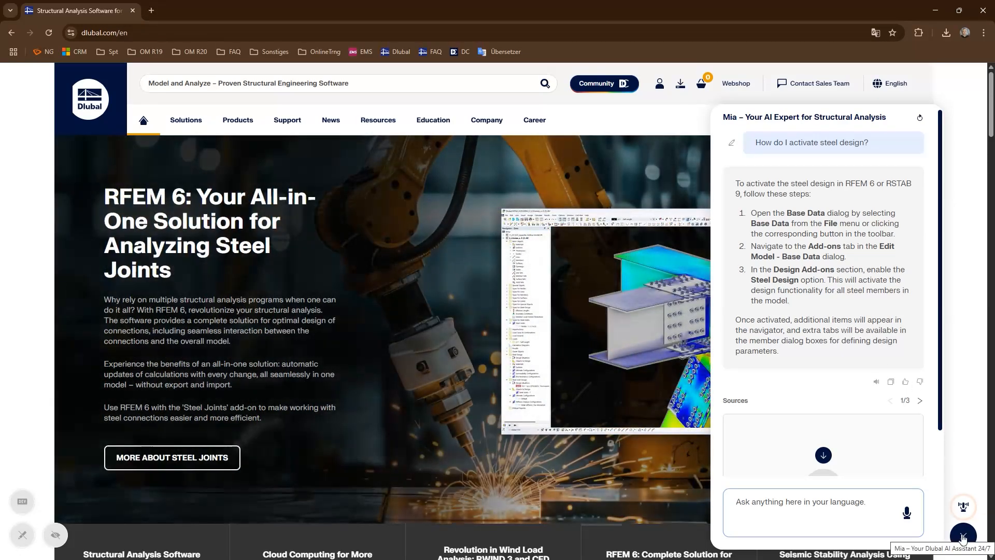
pyautogui.click(962, 536)
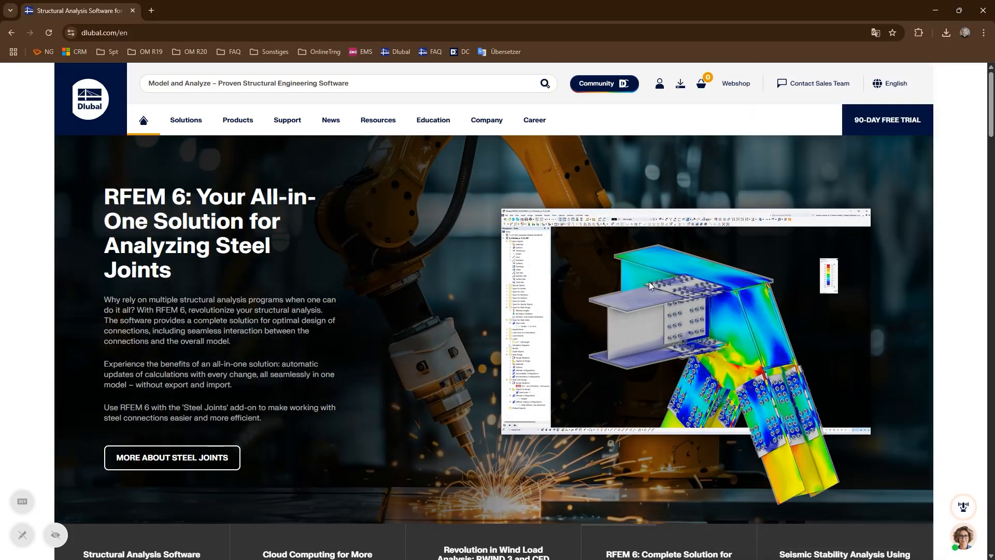
# - Open the Free Support / Service page from the website's Service topics
pyautogui.click(295, 127)
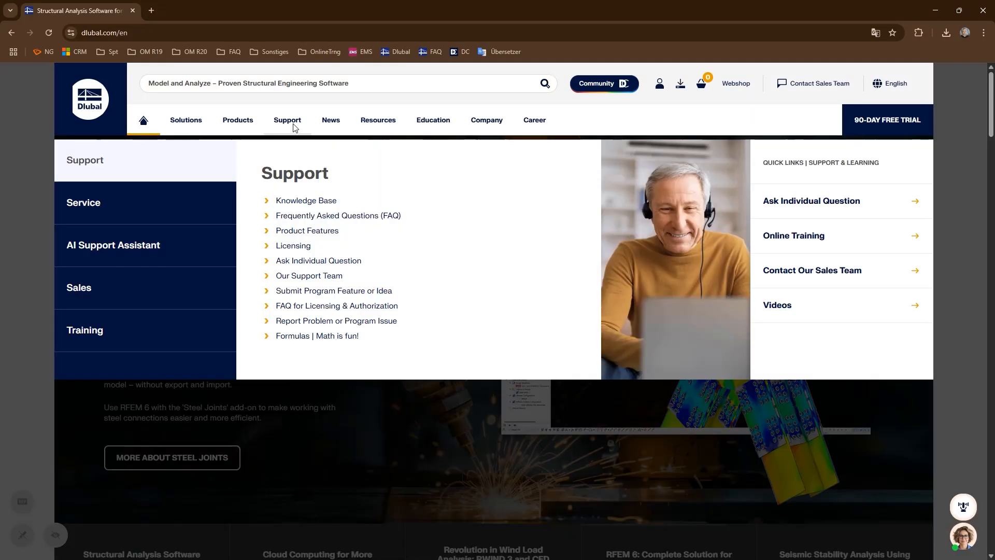
pyautogui.click(192, 201)
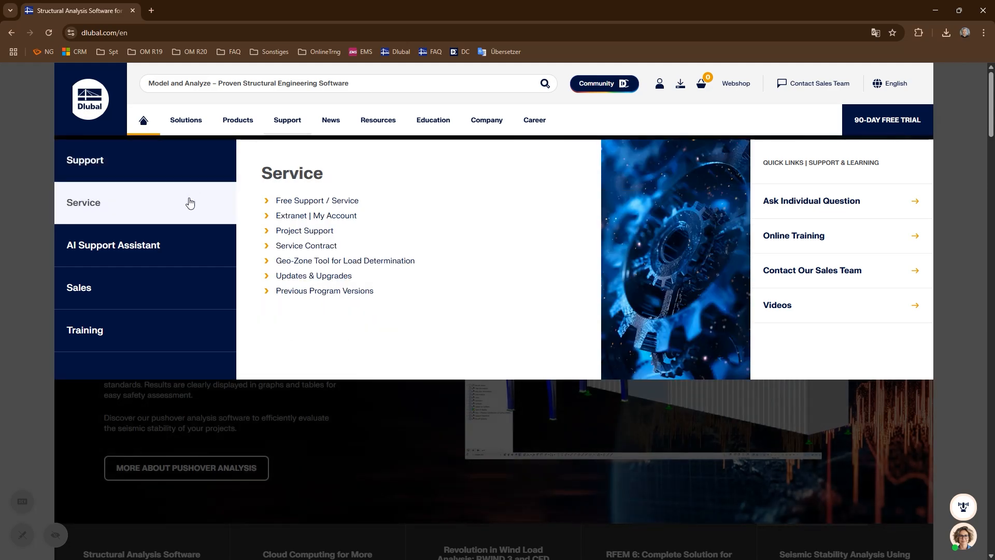
pyautogui.click(303, 200)
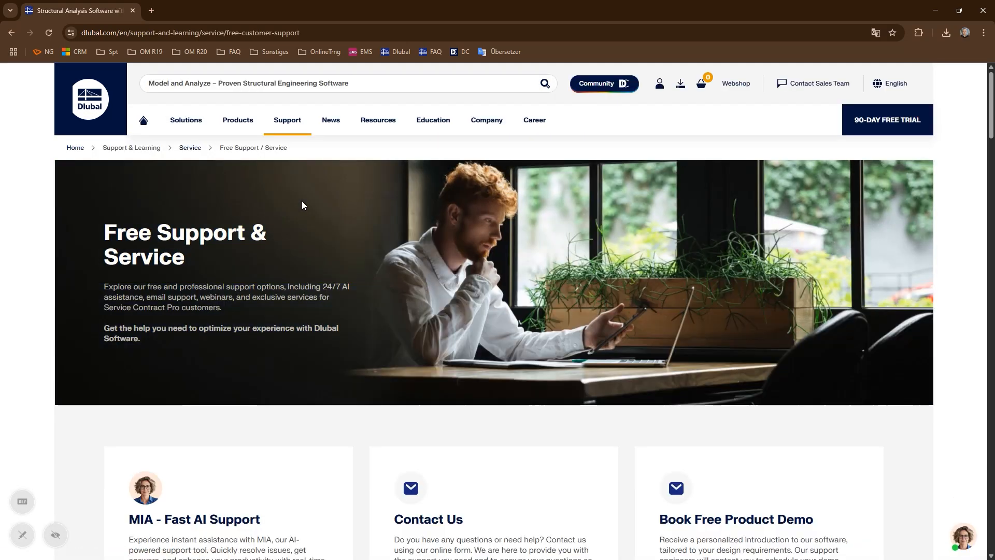
# - Review the support contact options on the page, expanding the USA contacts as well
pyautogui.scroll(-5, 302, 206)
pyautogui.scroll(-15, 303, 205)
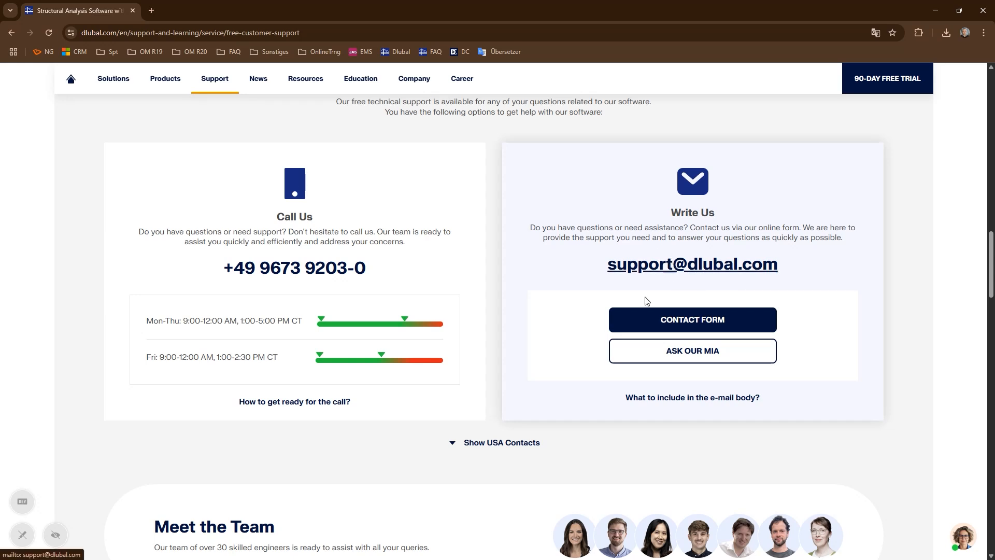
pyautogui.click(490, 444)
pyautogui.scroll(-5, 516, 434)
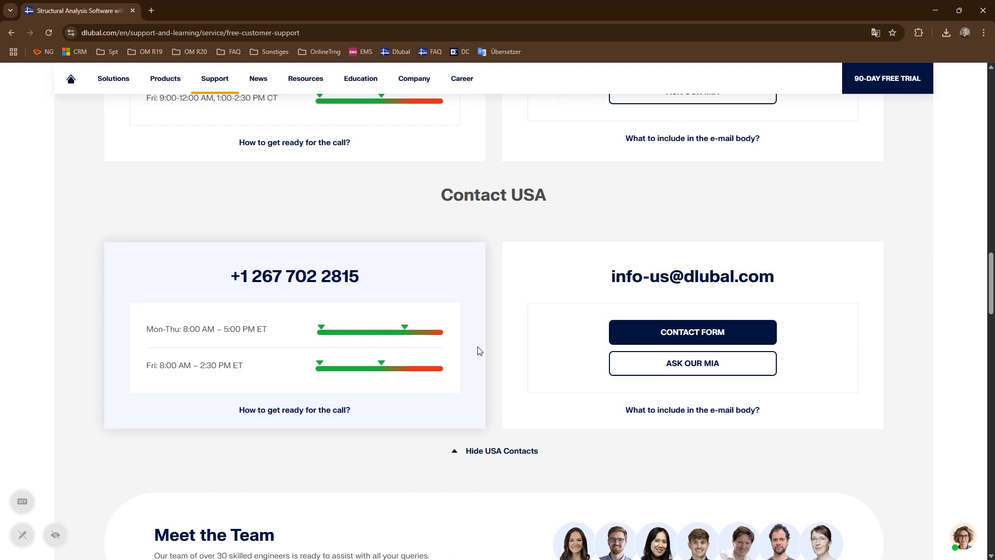
pyautogui.scroll(20, 479, 351)
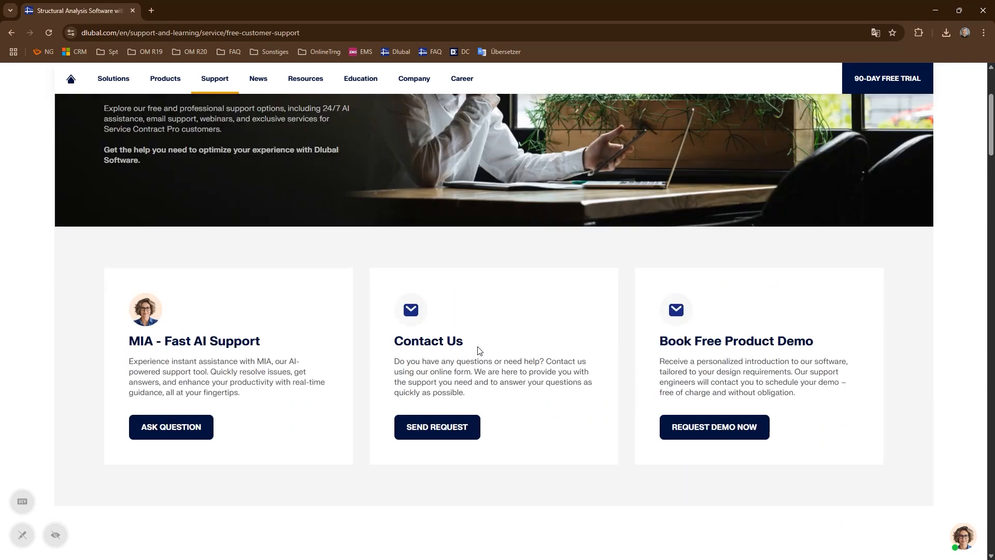
pyautogui.scroll(4, 479, 351)
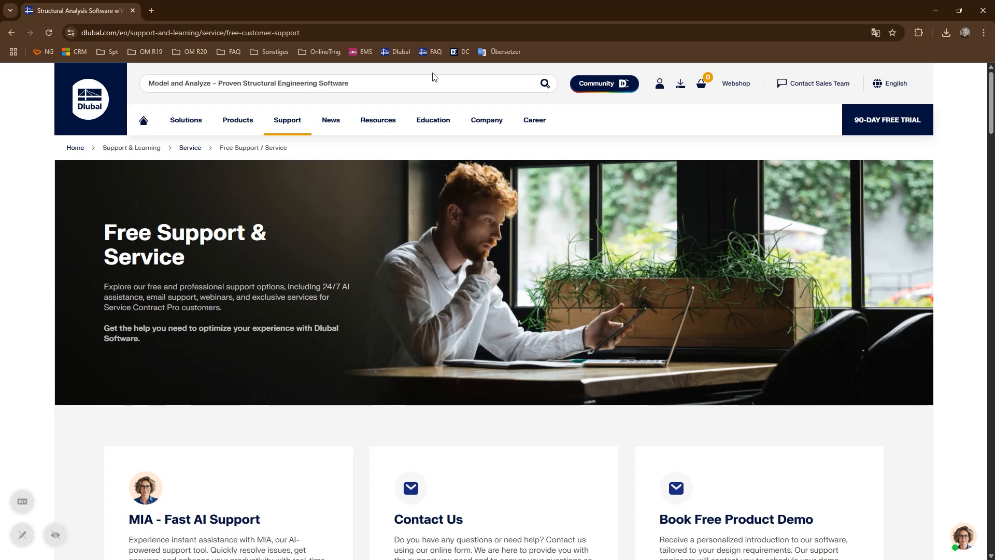
# - Open the Ask Individual Question page from the website's Support topics
pyautogui.click(289, 120)
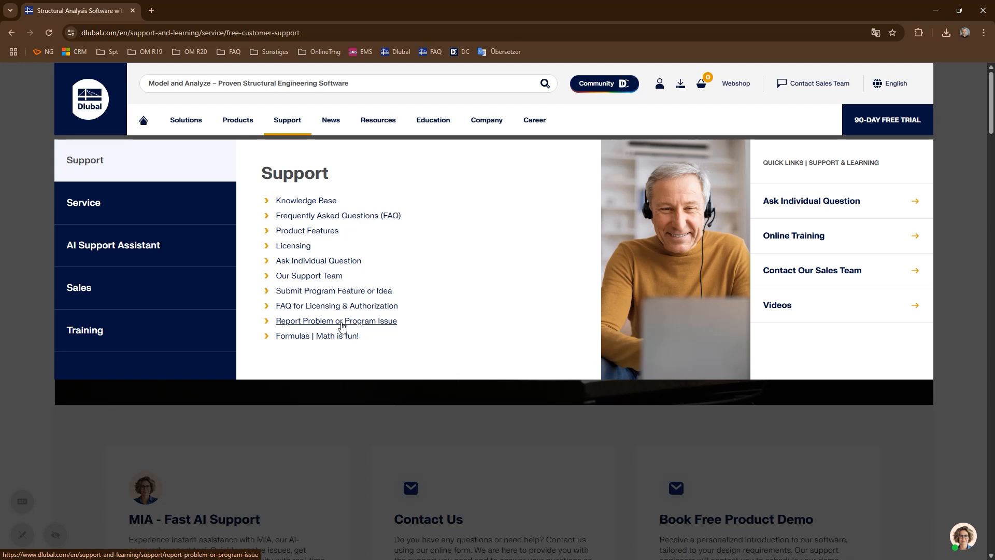
pyautogui.click(347, 264)
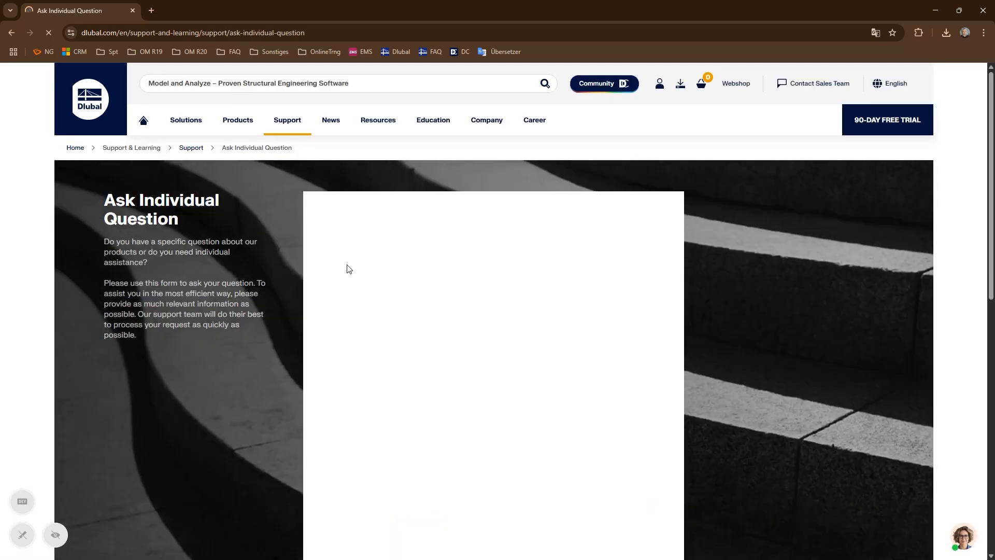
# - Review the Ask Individual Question form, from the contact details and question field to the image and file attachments
pyautogui.scroll(-5, 371, 288)
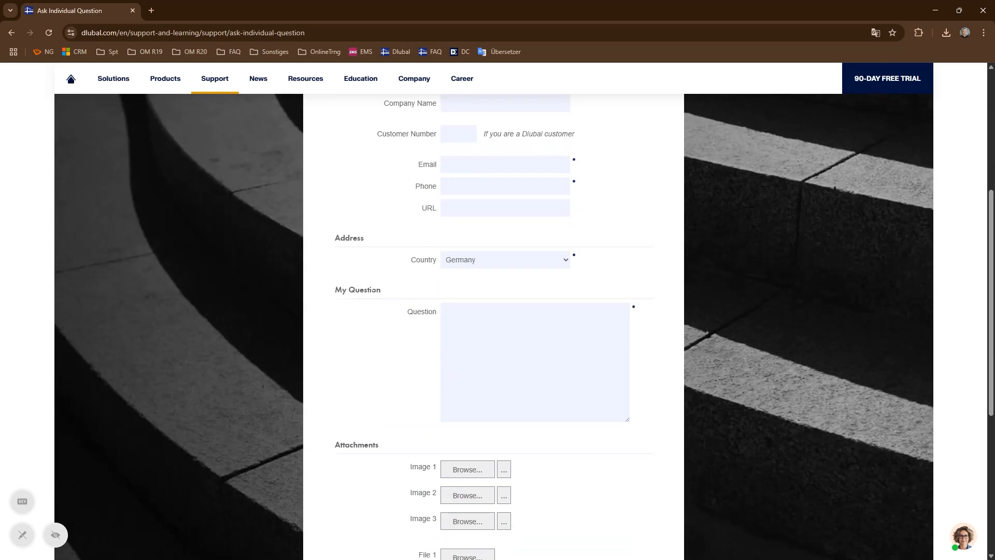
pyautogui.scroll(-3, 474, 331)
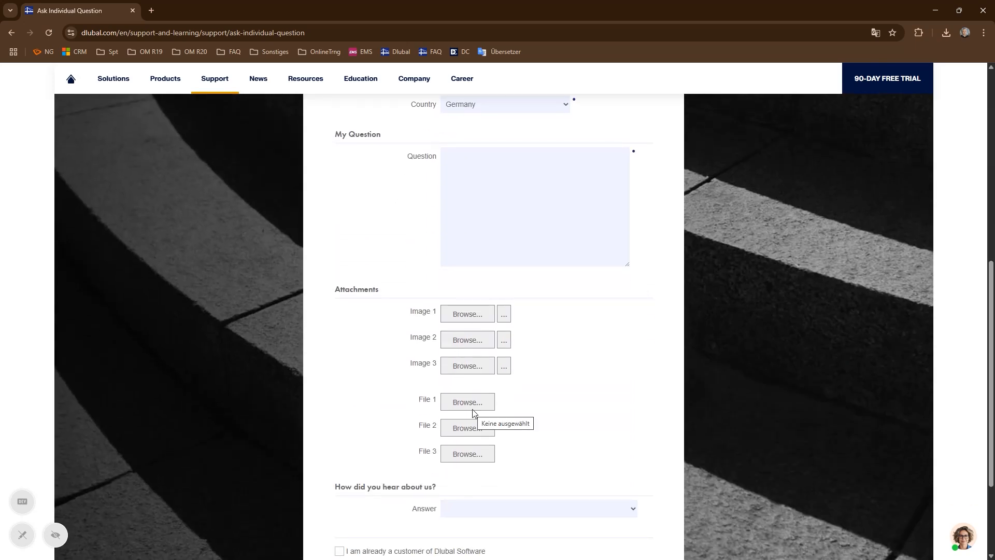
pyautogui.scroll(8, 472, 407)
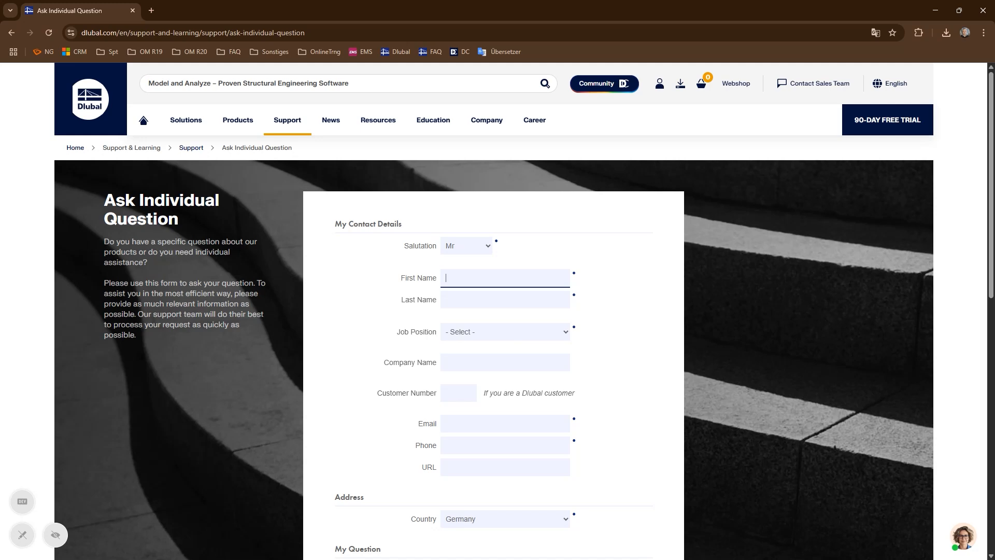
# - Sign in to the Dlubal Extranet account from the website
pyautogui.click(662, 94)
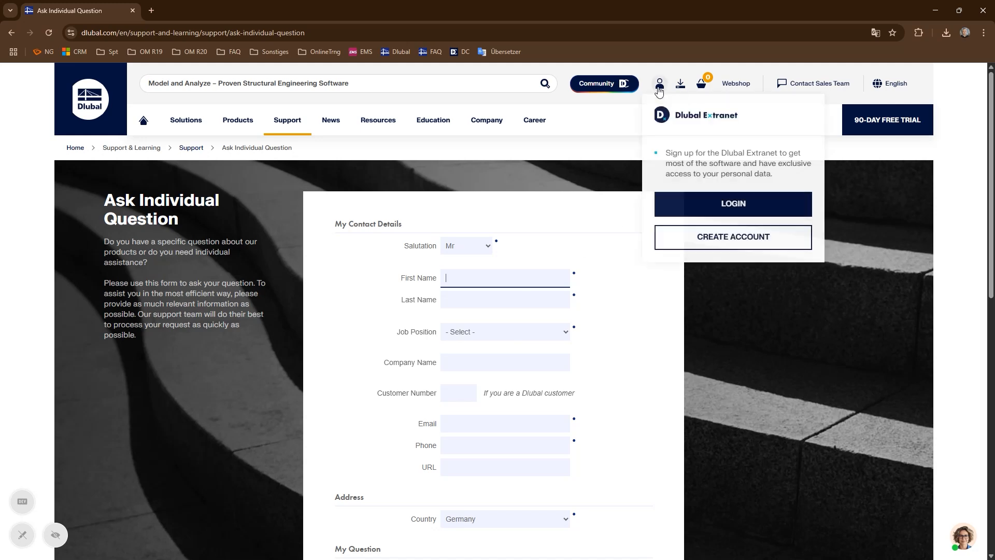
pyautogui.click(687, 204)
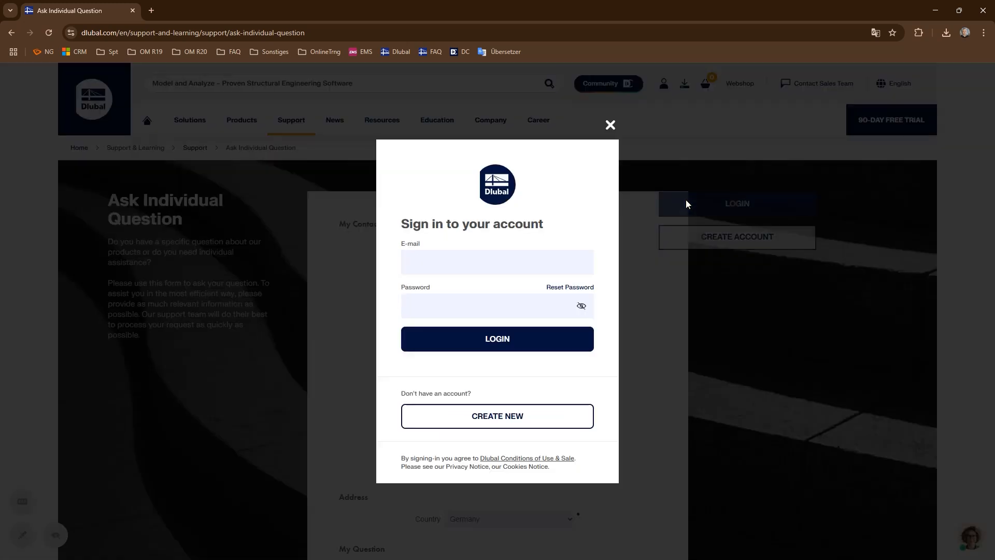
pyautogui.click(484, 341)
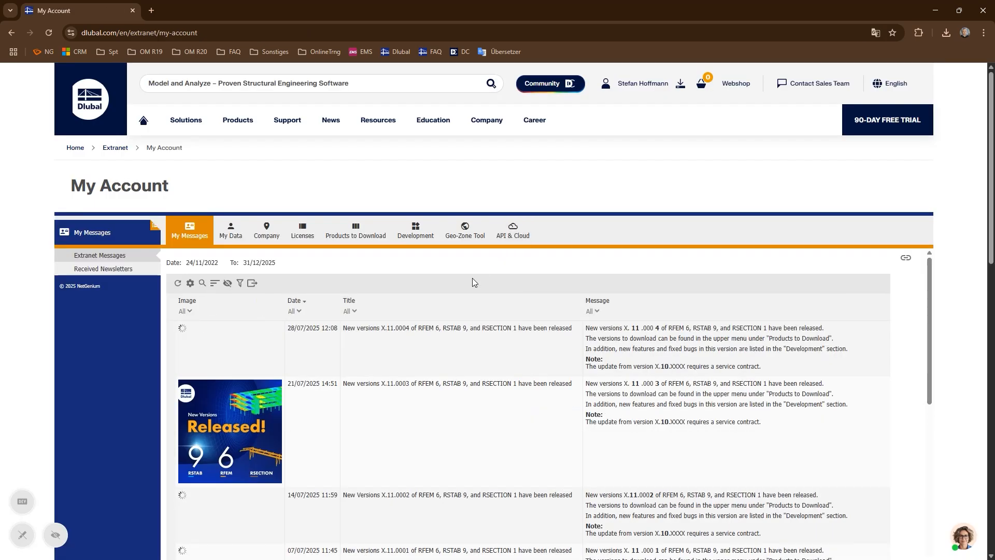
# - Open the Submit New Bug Report form in the account's Development area and review its main fields, attachments, comments and options
pyautogui.click(423, 236)
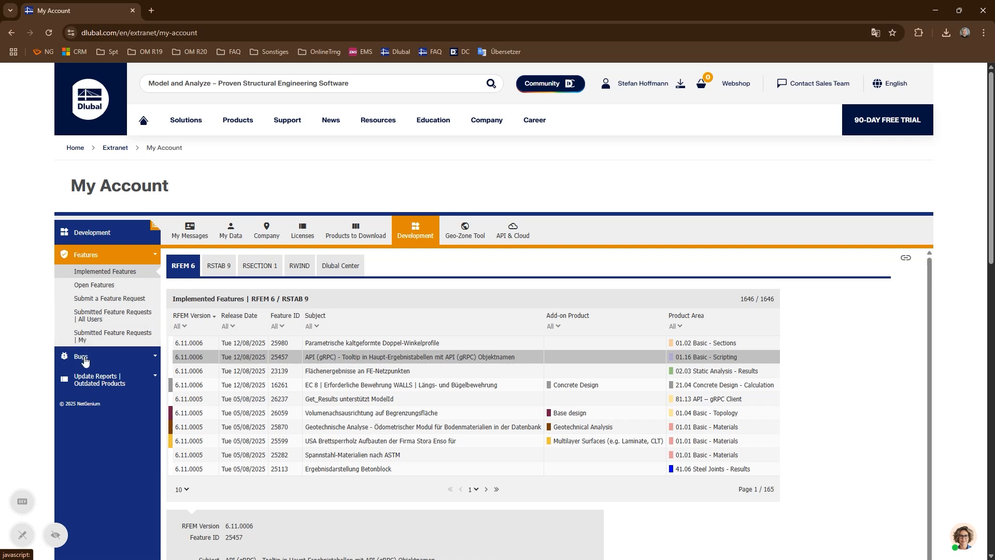
pyautogui.click(83, 356)
pyautogui.click(133, 343)
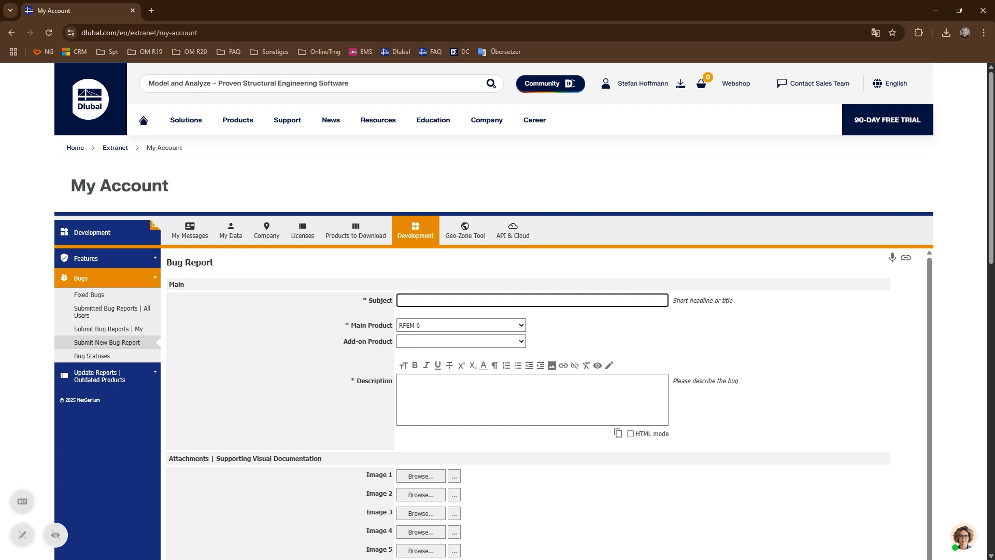
pyautogui.scroll(-2, 440, 384)
pyautogui.scroll(-5, 440, 389)
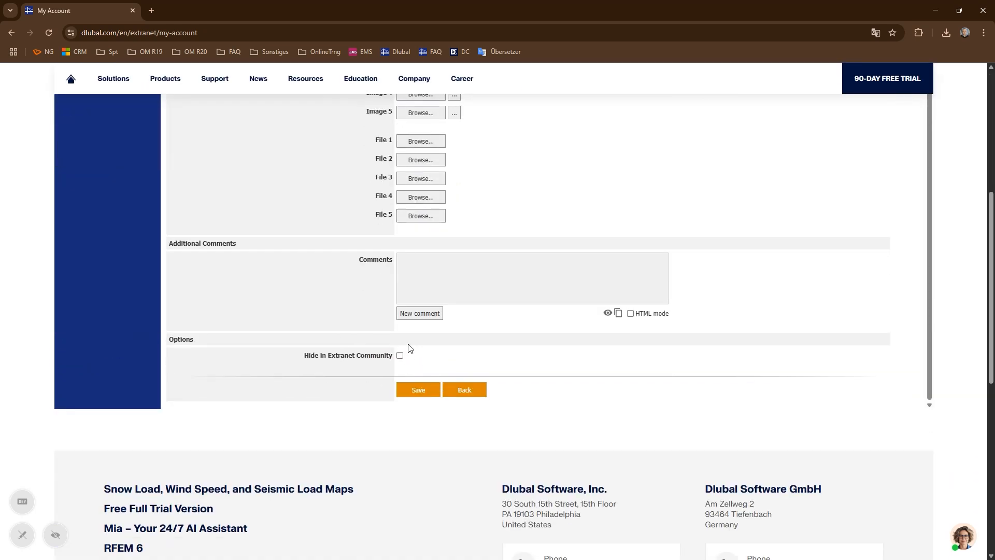
pyautogui.scroll(2, 392, 343)
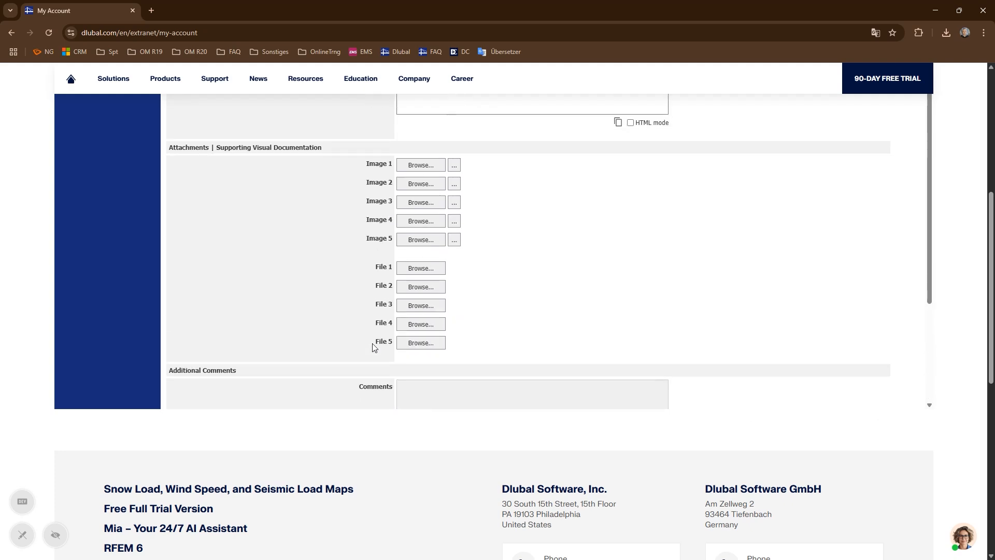
pyautogui.scroll(4, 383, 342)
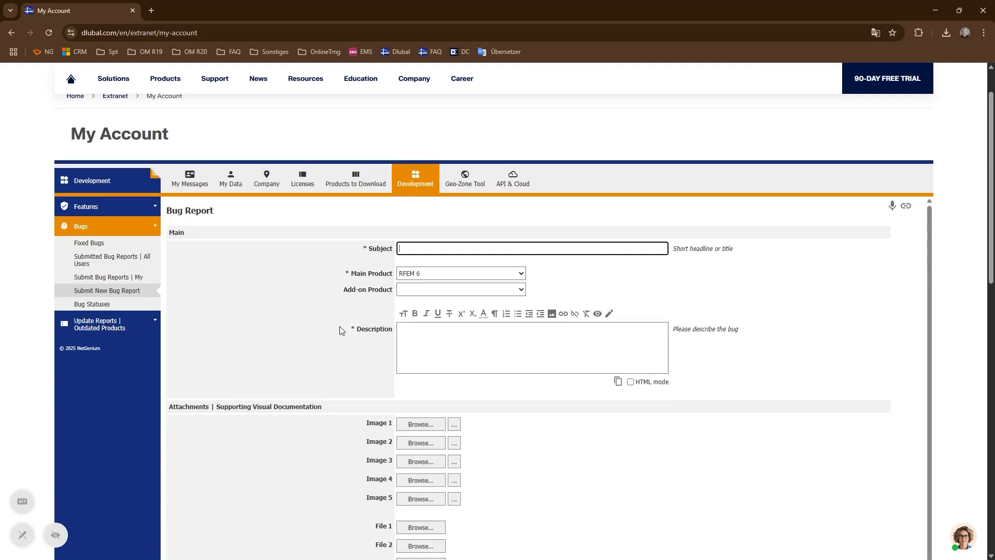
# - Open the Submit a Feature Request form under the Development area's Features
pyautogui.click(129, 207)
pyautogui.click(122, 249)
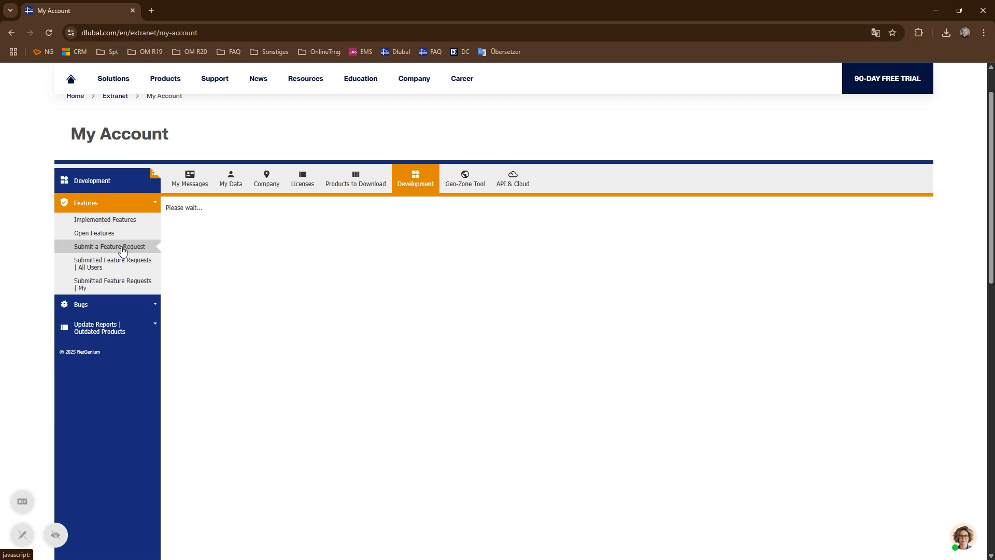